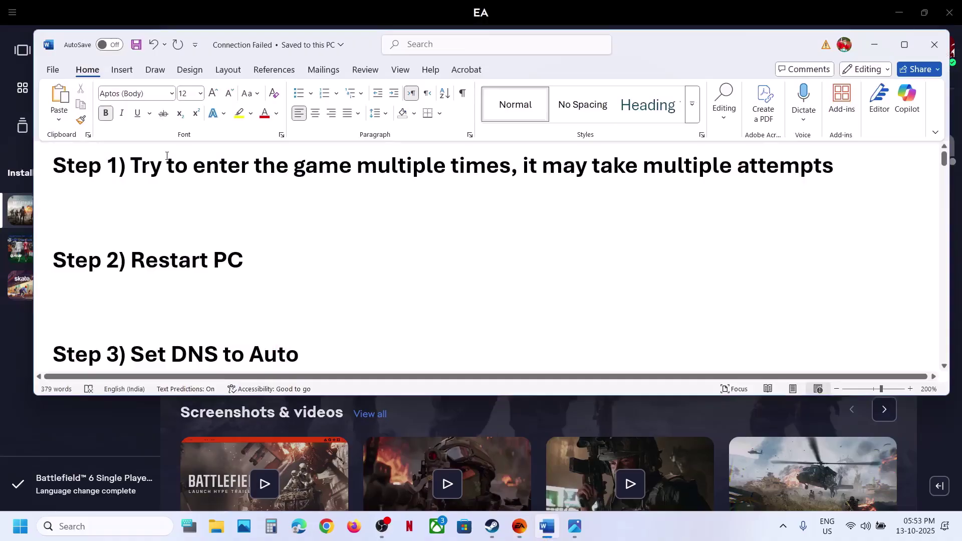
Step: Highlight the first two tips in the Word document: entering the game multiple times and restarting the PC
{"action": "left_click_drag", "start_coordinate": [132, 174], "coordinate": [450, 173]}
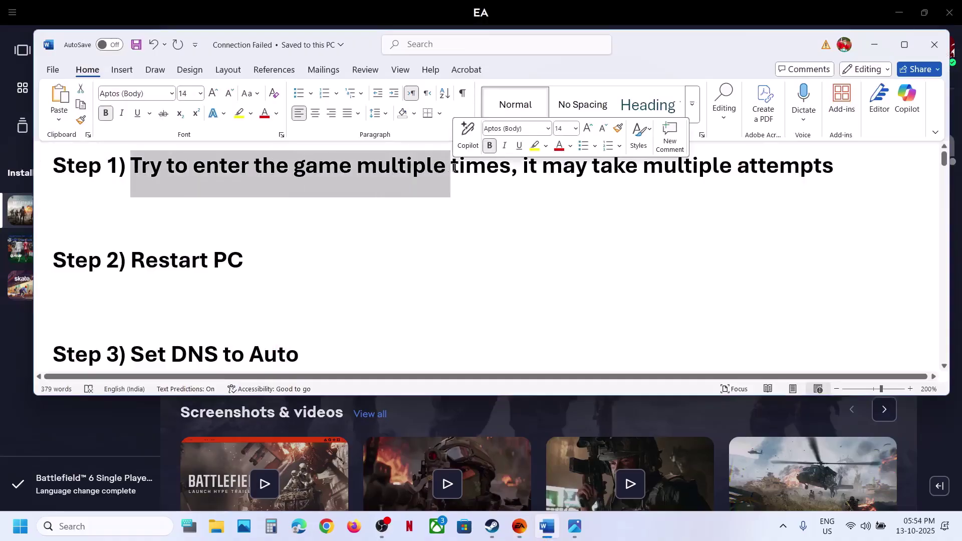
{"action": "left_click_drag", "start_coordinate": [543, 173], "coordinate": [835, 173]}
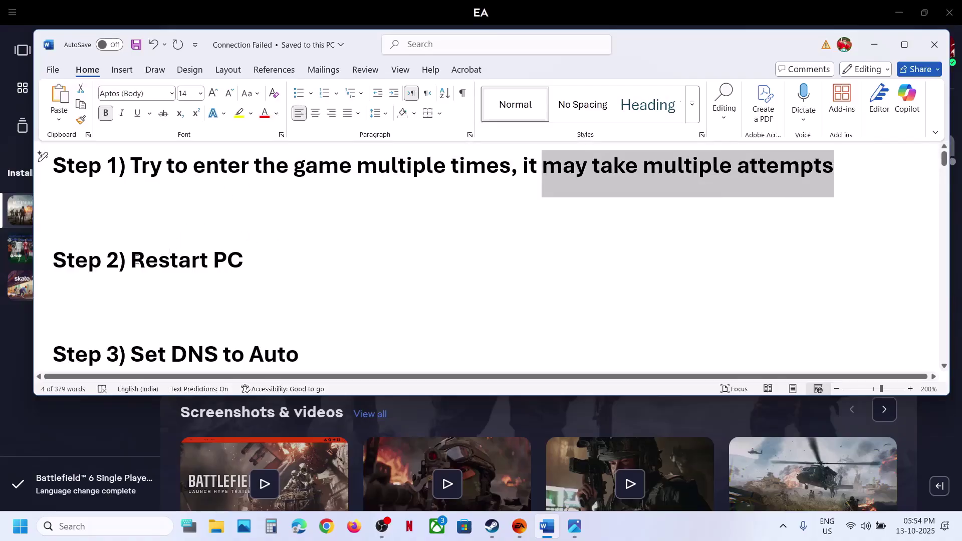
{"action": "left_click_drag", "start_coordinate": [133, 260], "coordinate": [246, 260]}
Step: Show the Windows power options that include Restart, and dismiss them without choosing one
{"action": "key", "text": "super"}
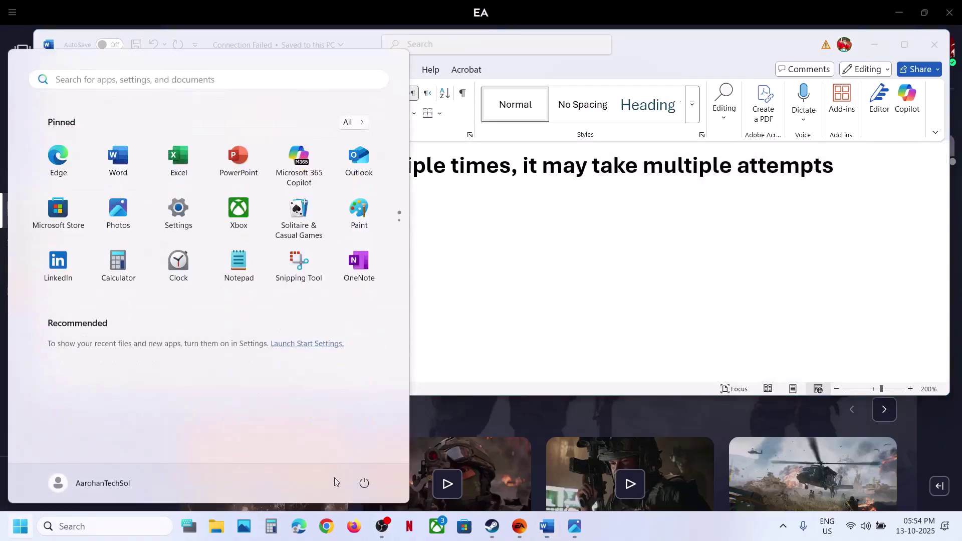
{"action": "left_click", "coordinate": [365, 483]}
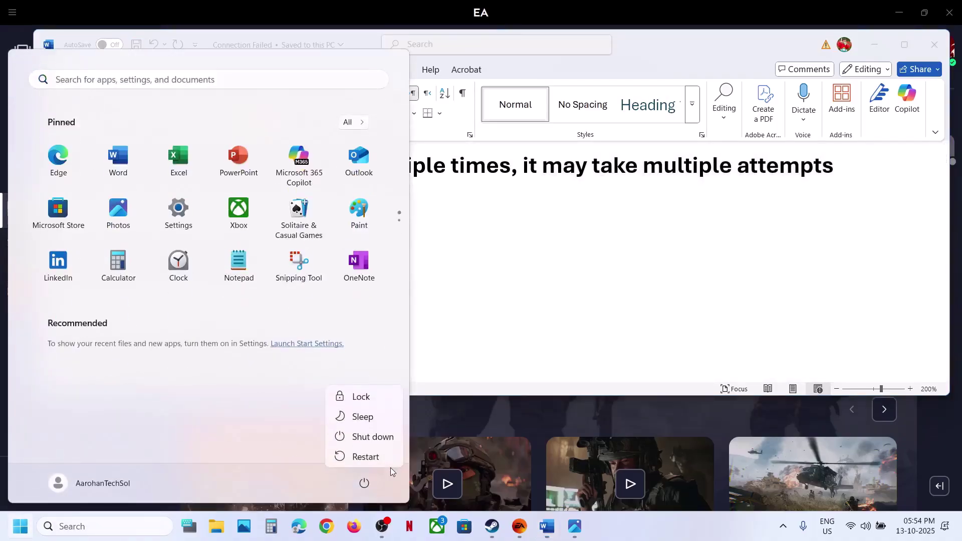
{"action": "left_click", "coordinate": [492, 280]}
Step: Highlight "Set DNS to Auto" in the document and open the connected Wi-Fi network's properties in Windows Settings
{"action": "scroll", "coordinate": [316, 295], "scroll_direction": "down", "scroll_amount": 1}
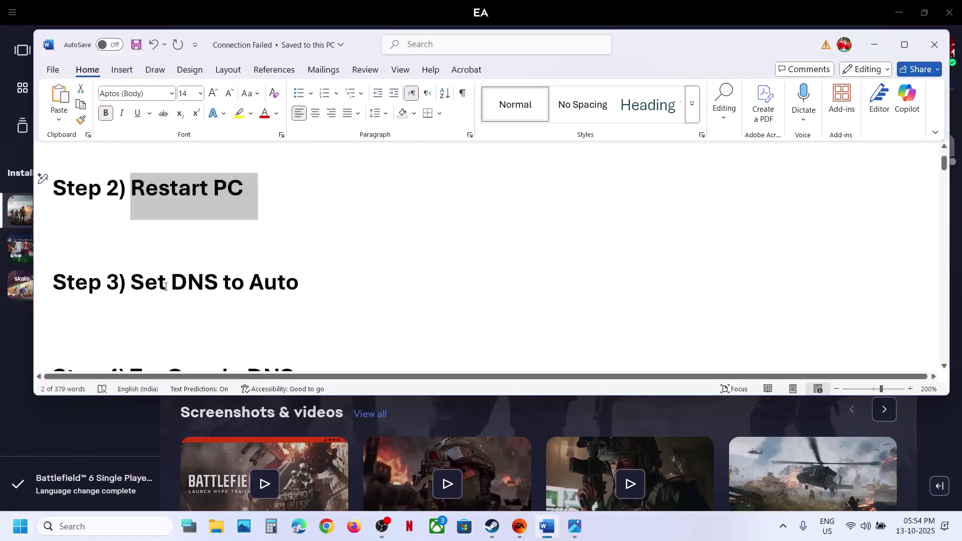
{"action": "left_click_drag", "start_coordinate": [150, 283], "coordinate": [299, 282]}
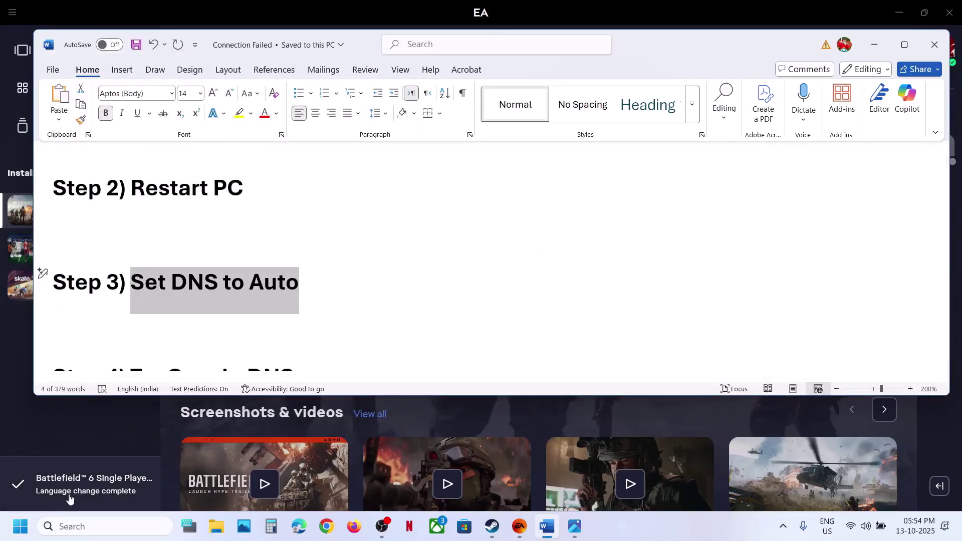
{"action": "left_click", "coordinate": [20, 527]}
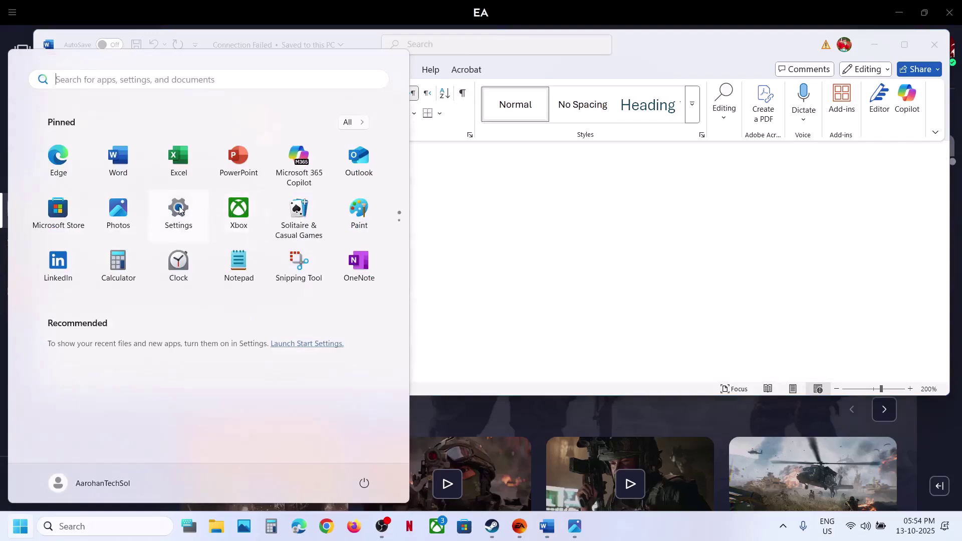
{"action": "left_click", "coordinate": [179, 209]}
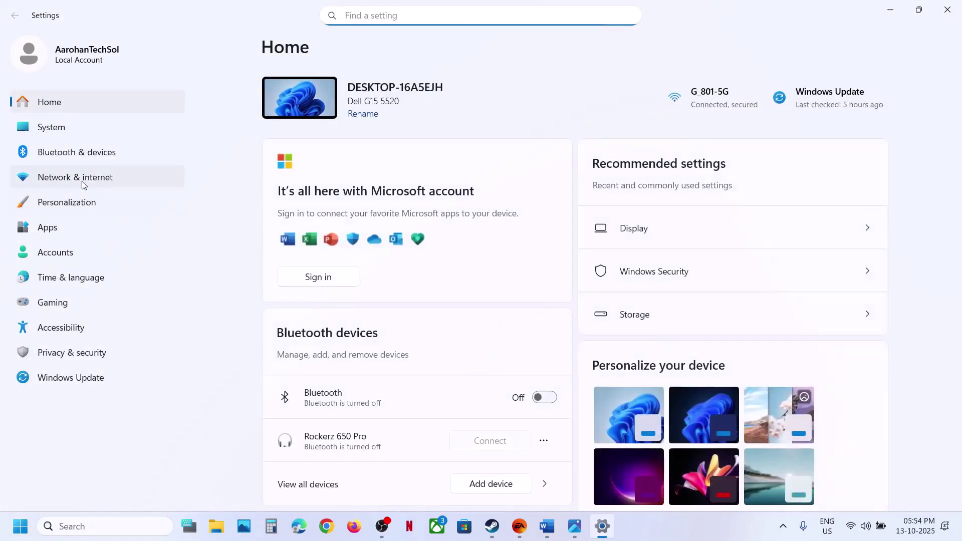
{"action": "left_click", "coordinate": [74, 186]}
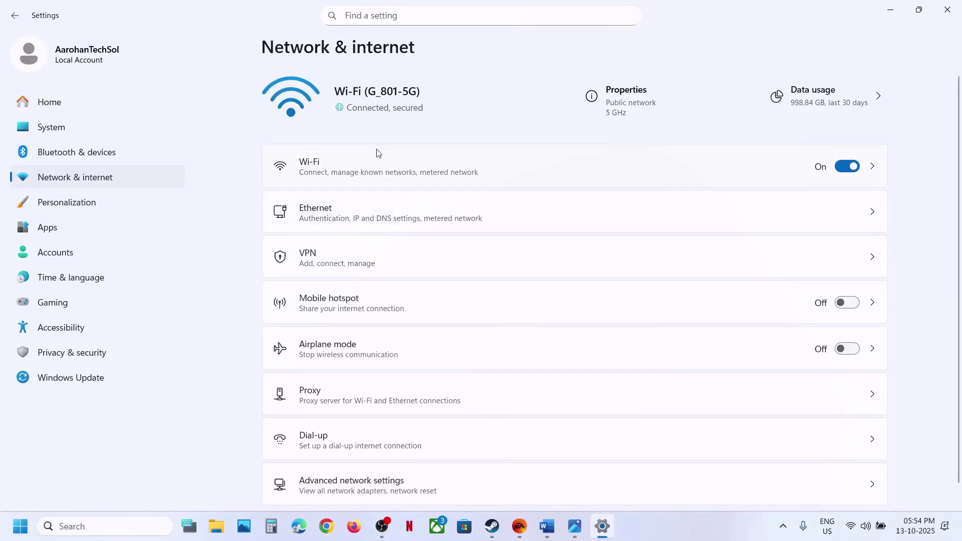
{"action": "left_click", "coordinate": [365, 170]}
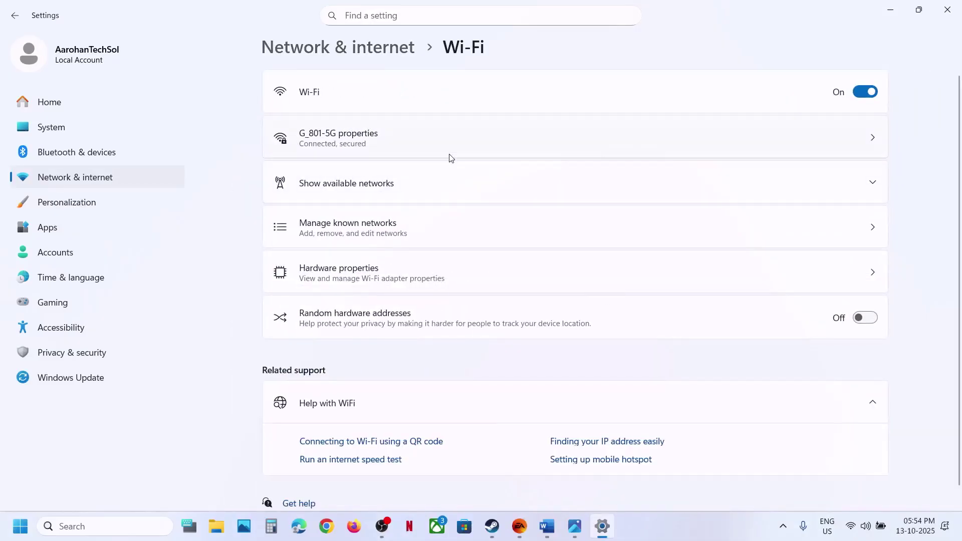
{"action": "left_click", "coordinate": [377, 138]}
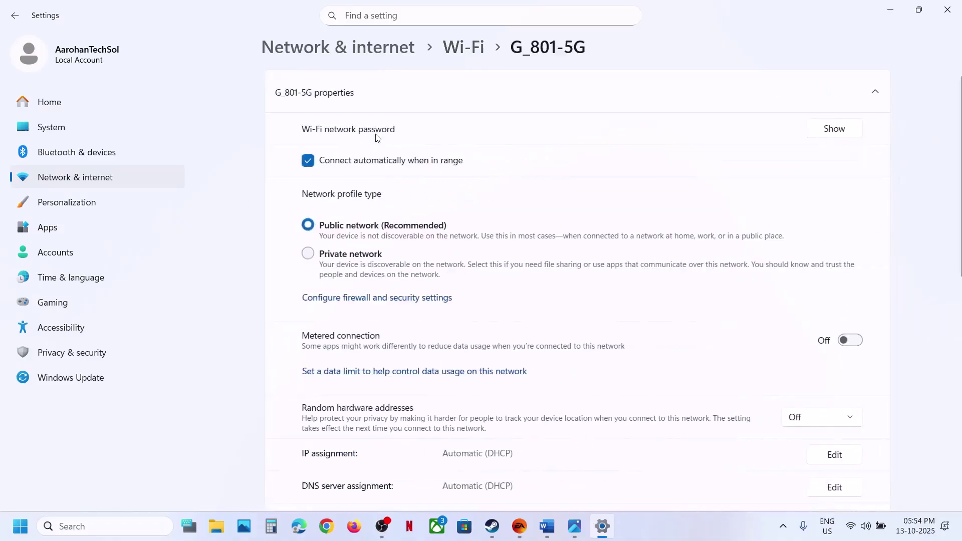
Step: Save the Wi-Fi network's DNS server assignment as Automatic (DHCP) and close Settings
{"action": "scroll", "coordinate": [422, 321], "scroll_direction": "down", "scroll_amount": 5}
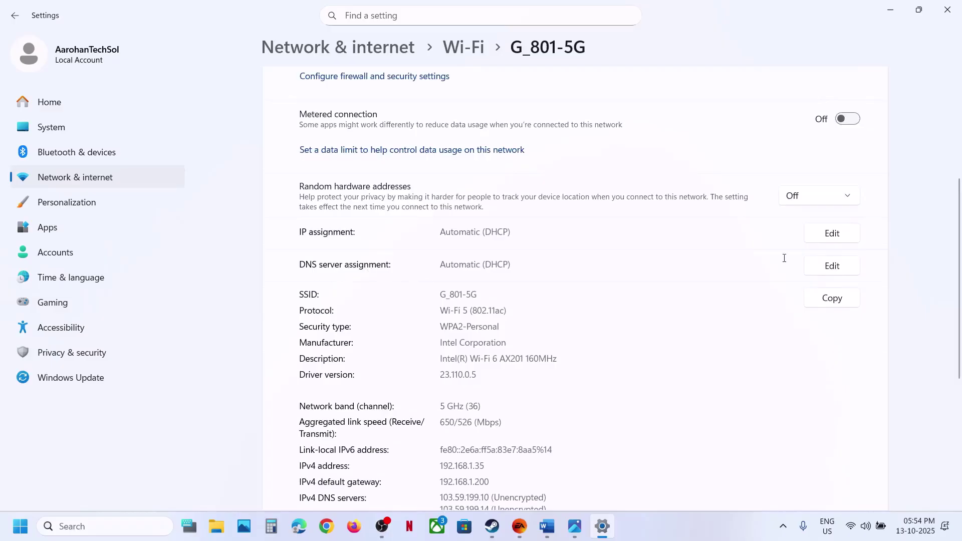
{"action": "left_click", "coordinate": [841, 271]}
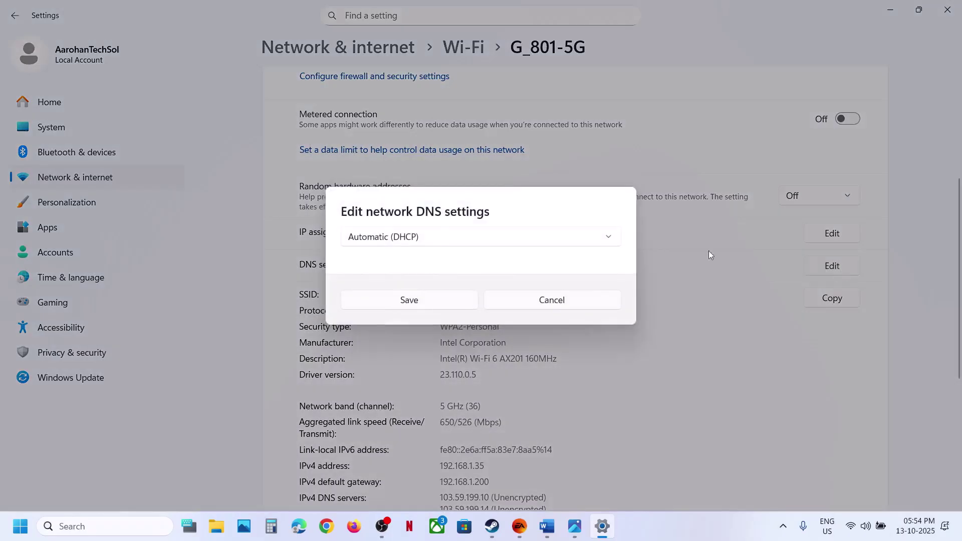
{"action": "left_click", "coordinate": [518, 241]}
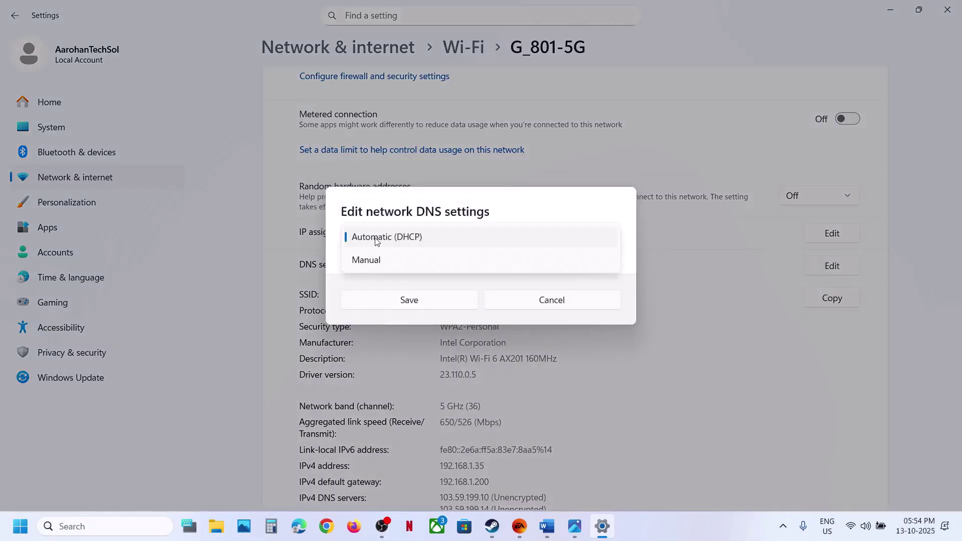
{"action": "left_click", "coordinate": [412, 239]}
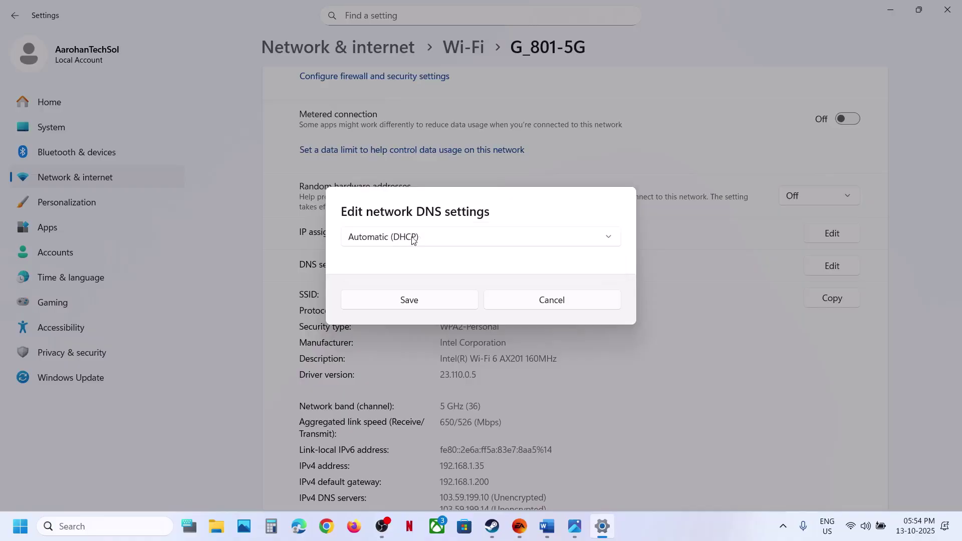
{"action": "left_click", "coordinate": [430, 303]}
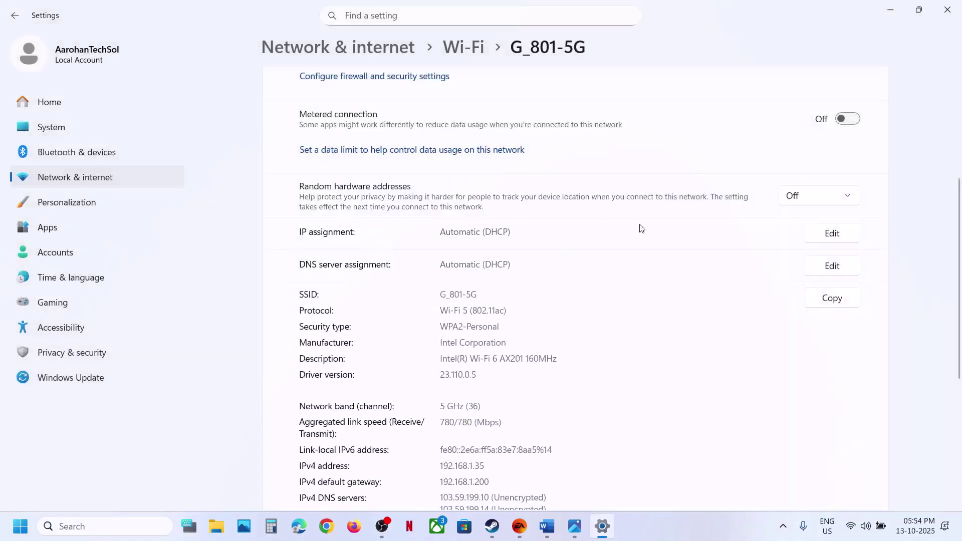
{"action": "left_click", "coordinate": [948, 10]}
Step: Check the Google DNS tip in the document and open the Network and Sharing Center in Control Panel
{"action": "scroll", "coordinate": [360, 322], "scroll_direction": "down", "scroll_amount": 5}
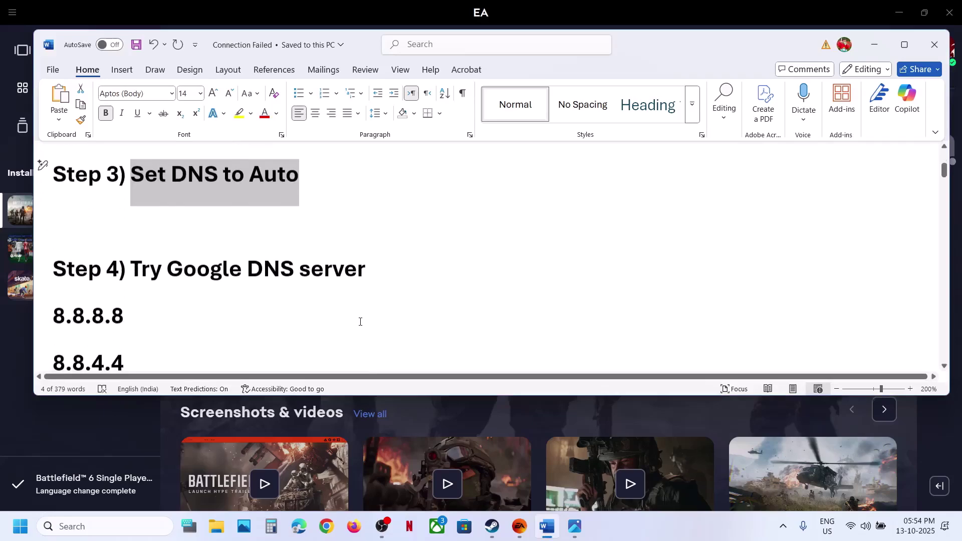
{"action": "scroll", "coordinate": [360, 321], "scroll_direction": "up", "scroll_amount": 1}
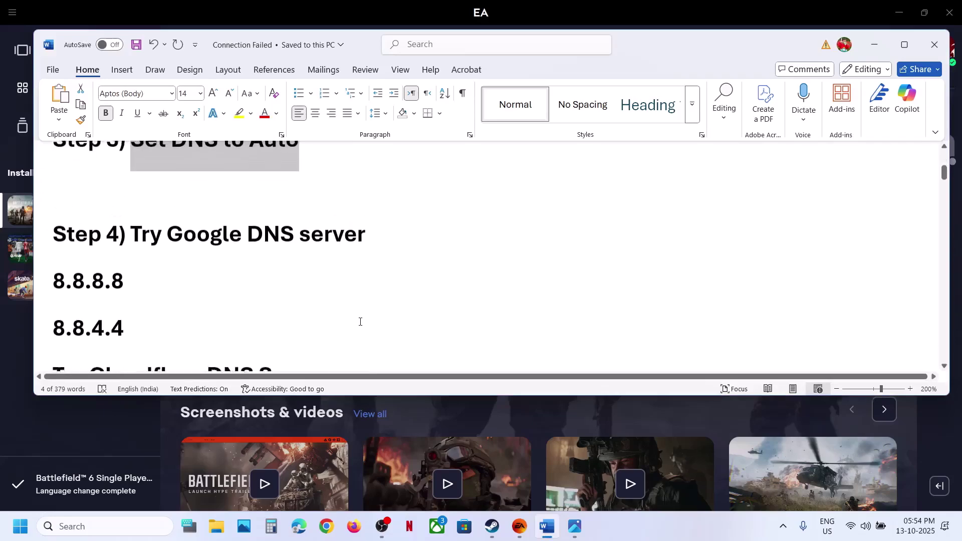
{"action": "left_click", "coordinate": [120, 528]}
{"action": "type", "text": "control"}
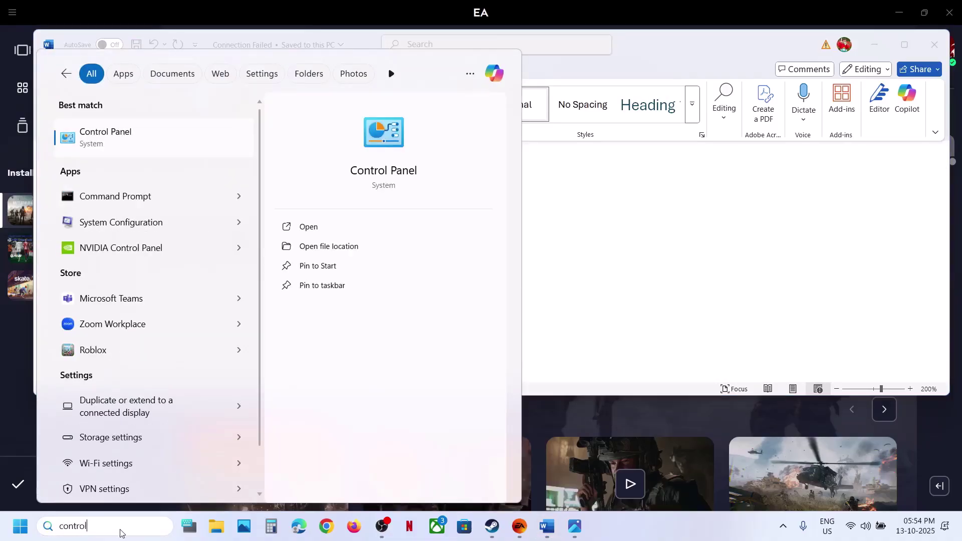
{"action": "key", "text": "Return"}
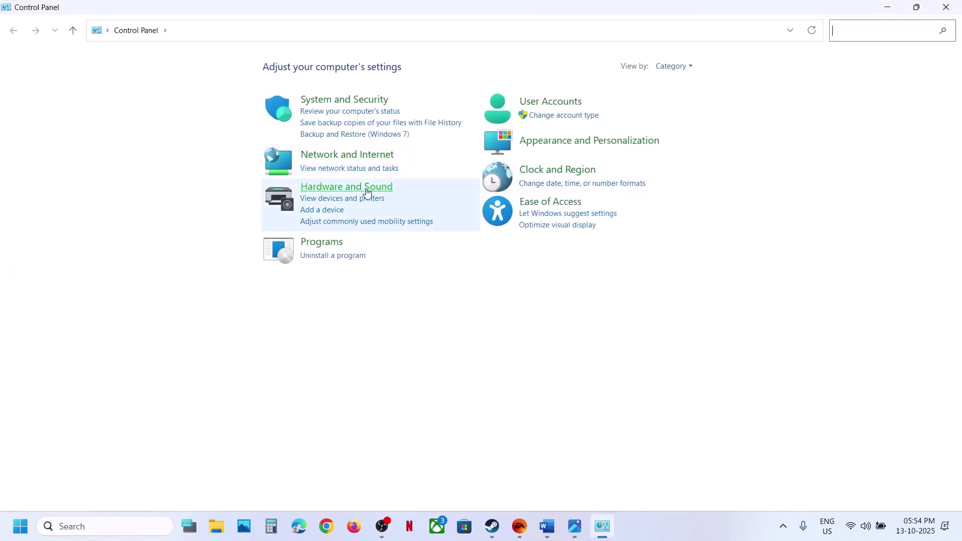
{"action": "left_click", "coordinate": [344, 156]}
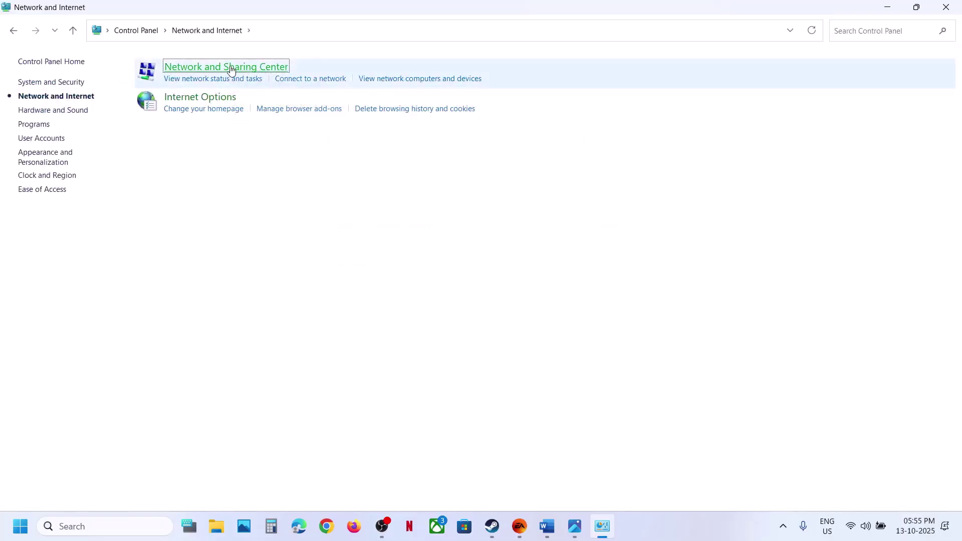
{"action": "left_click", "coordinate": [231, 71]}
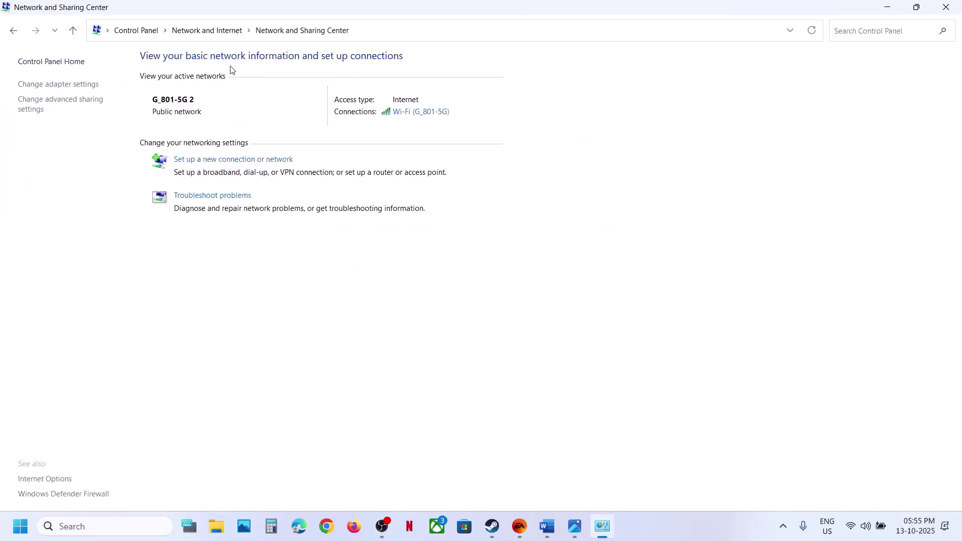
Step: Open the Internet Protocol Version 4 (TCP/IPv4) properties of the active Wi-Fi connection
{"action": "left_click", "coordinate": [409, 114]}
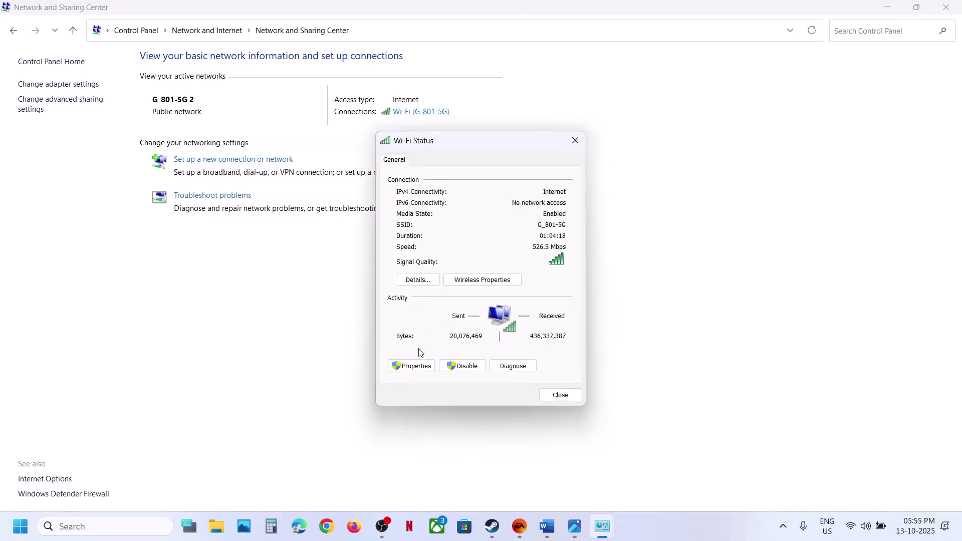
{"action": "left_click", "coordinate": [413, 367]}
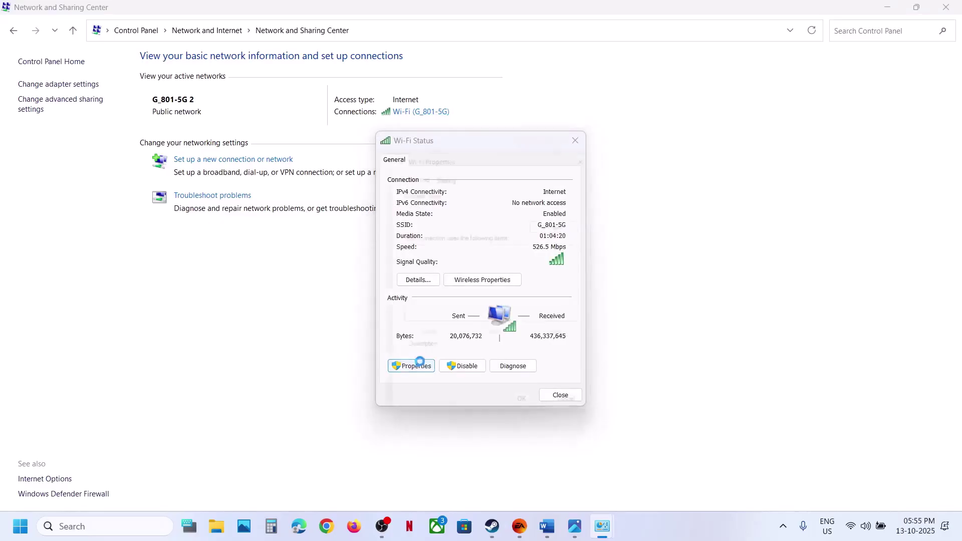
{"action": "left_click", "coordinate": [478, 285]}
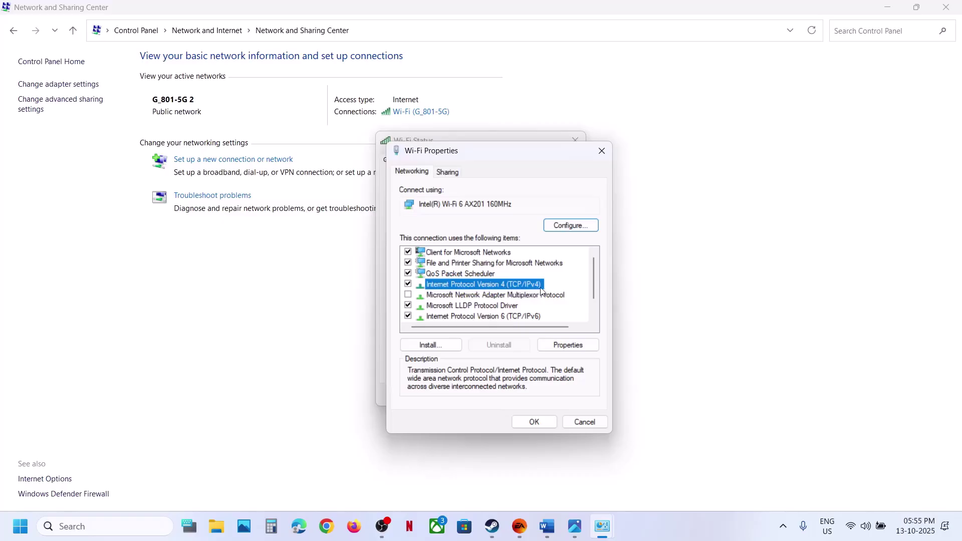
{"action": "left_click", "coordinate": [567, 346]}
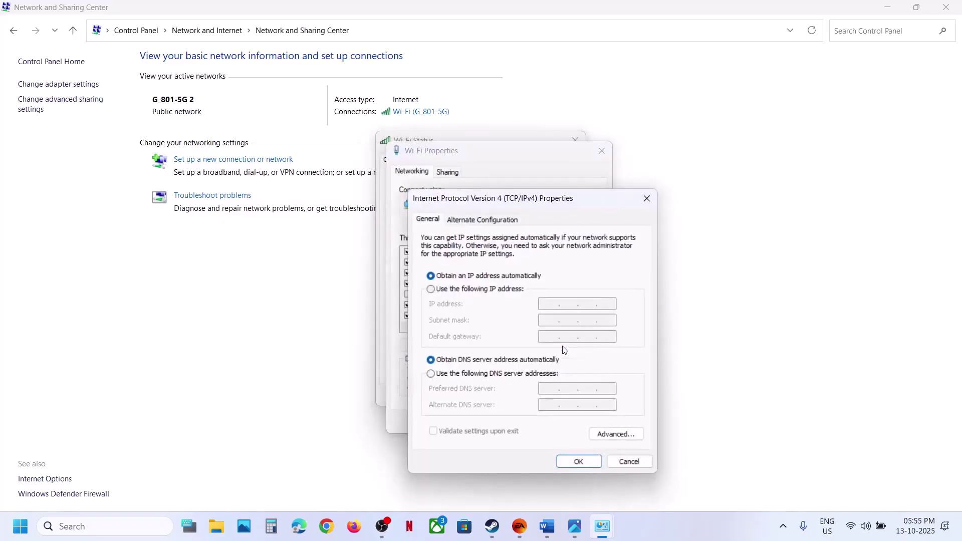
Step: Set the preferred DNS server to 8.8.8.8 and the alternate to 8.8.4.4 with validation upon exit, and close the Wi-Fi dialogs
{"action": "left_click", "coordinate": [431, 374]}
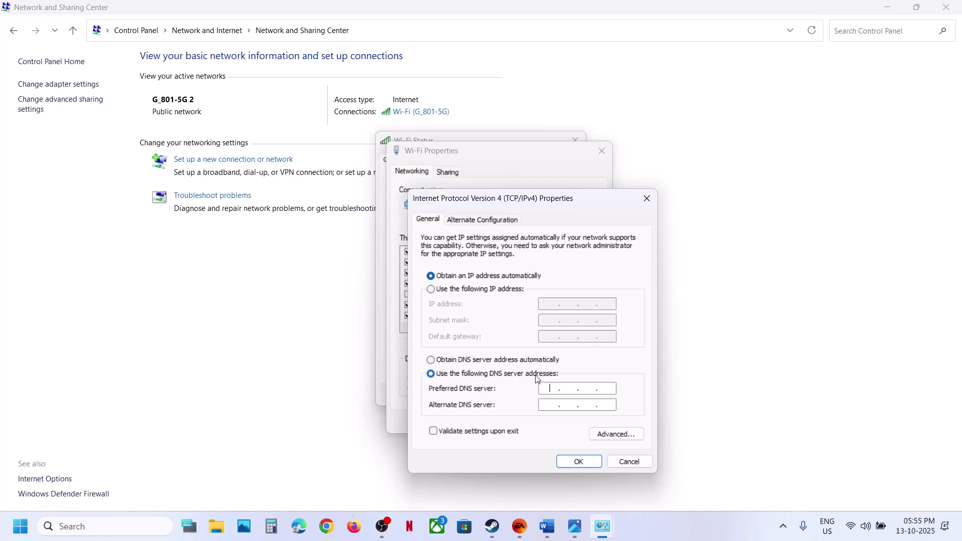
{"action": "type", "text": "8.8.8.8"}
{"action": "left_click", "coordinate": [574, 459]}
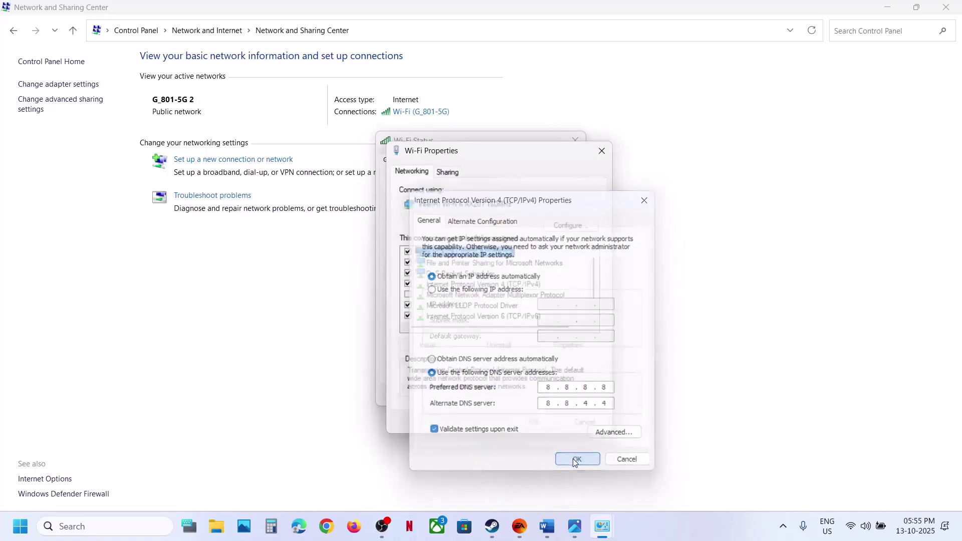
{"action": "left_click", "coordinate": [531, 419]}
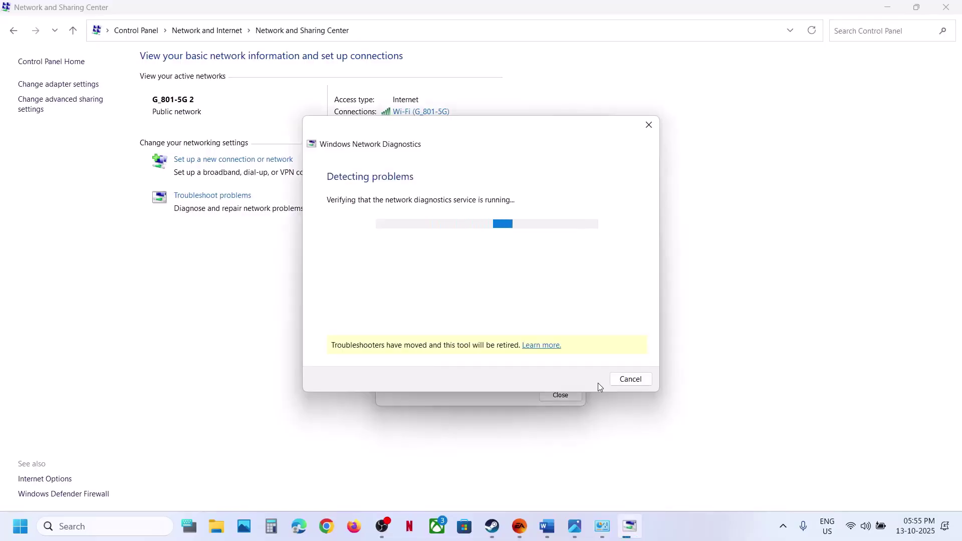
{"action": "left_click", "coordinate": [622, 382]}
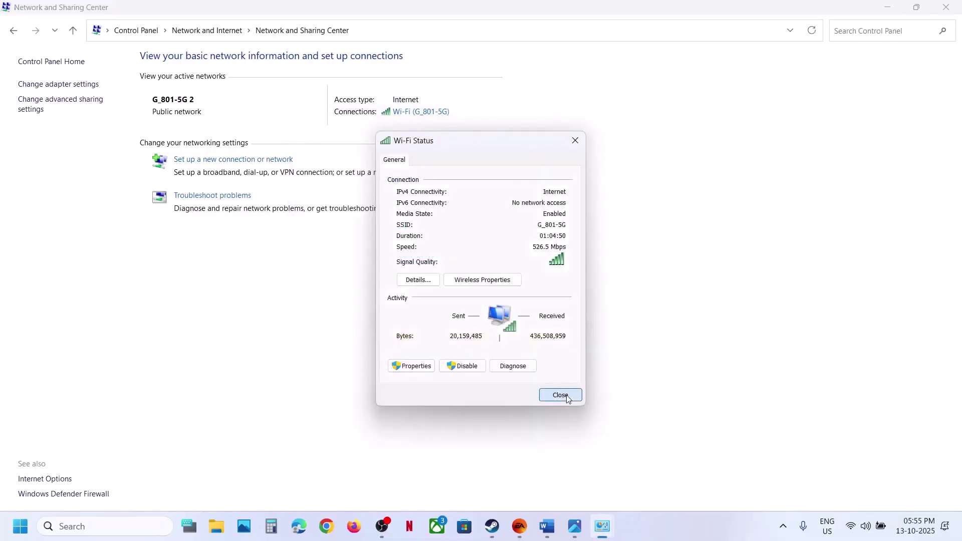
{"action": "left_click", "coordinate": [560, 395]}
Step: Return to the Word document and highlight "Cloudflare DNS Server" in the DNS tips
{"action": "left_click", "coordinate": [518, 527]}
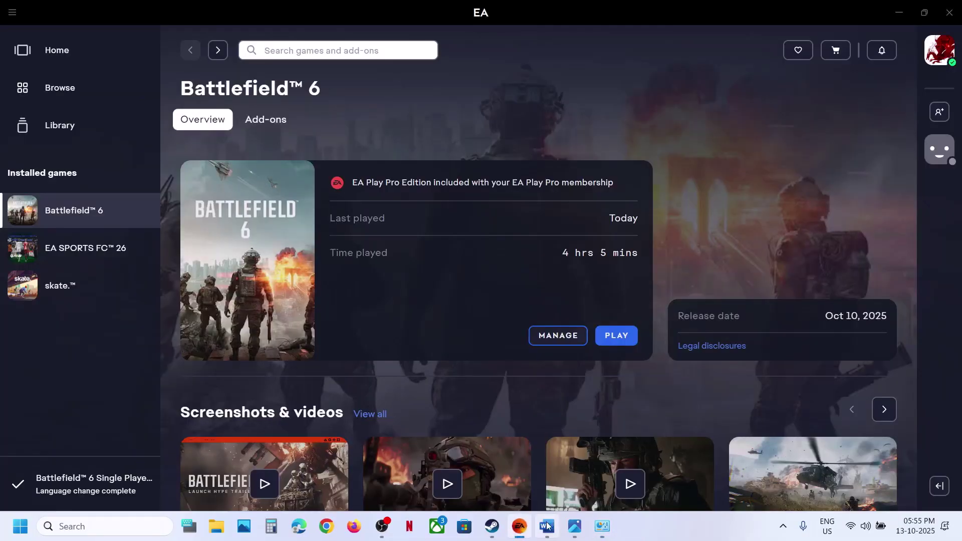
{"action": "left_click", "coordinate": [547, 527]}
{"action": "scroll", "coordinate": [321, 284], "scroll_direction": "down", "scroll_amount": 5}
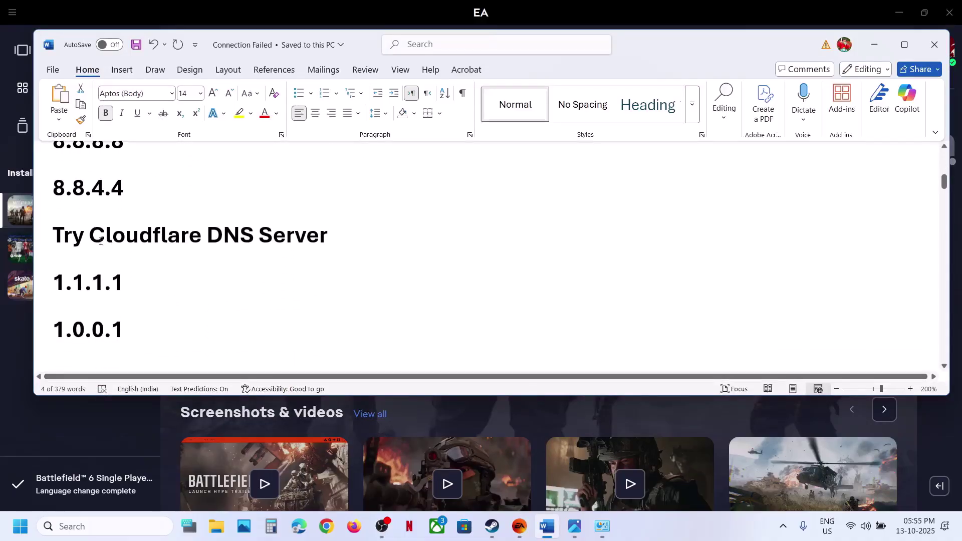
{"action": "left_click_drag", "start_coordinate": [92, 235], "coordinate": [327, 236]}
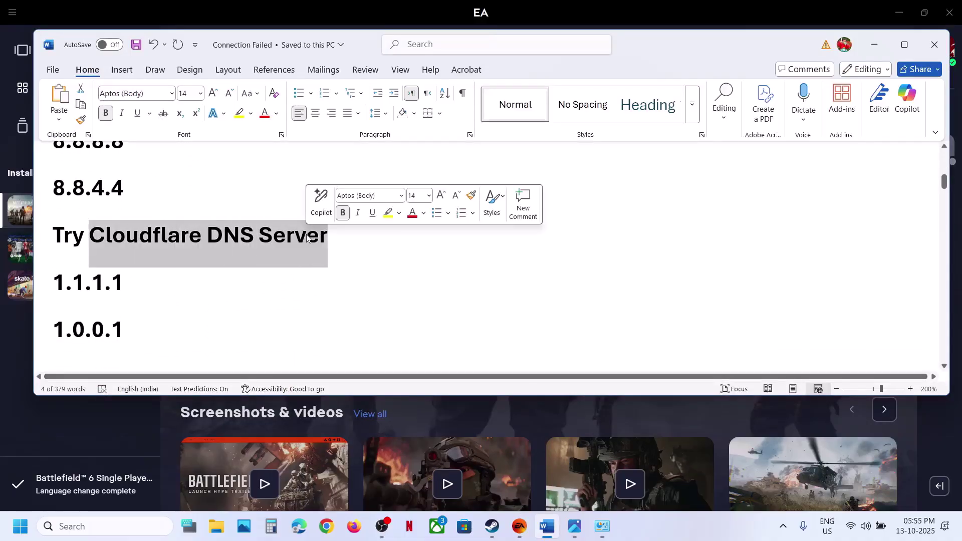
Step: Switch to the Network and Sharing Center and open the Wi-Fi connection's Internet Protocol Version 4 (TCP/IPv4) properties
{"action": "key", "text": "alt+Tab"}
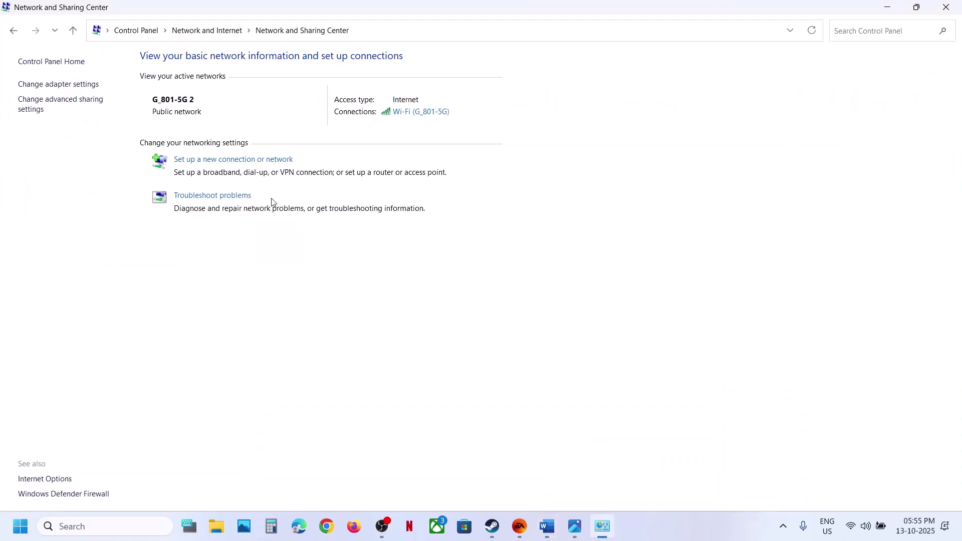
{"action": "left_click", "coordinate": [430, 112]}
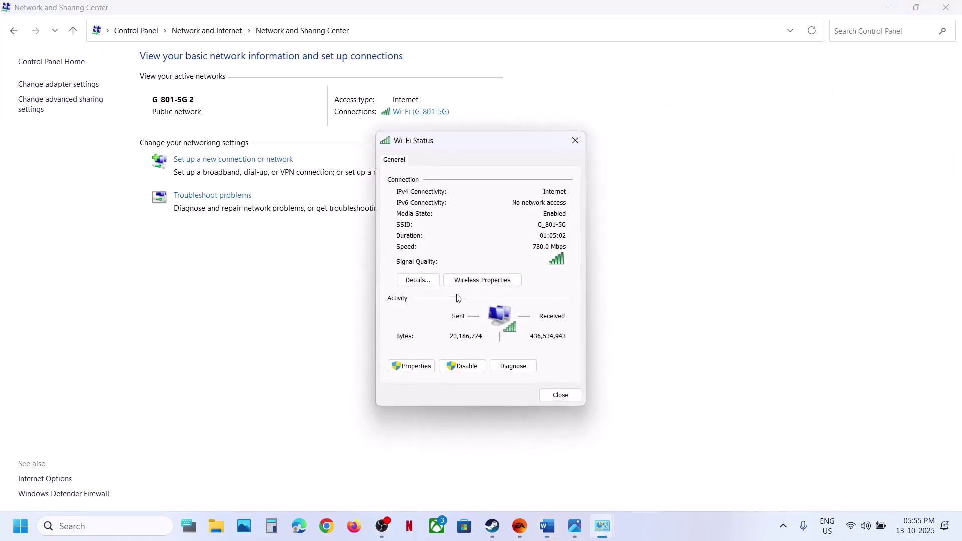
{"action": "left_click", "coordinate": [409, 366]}
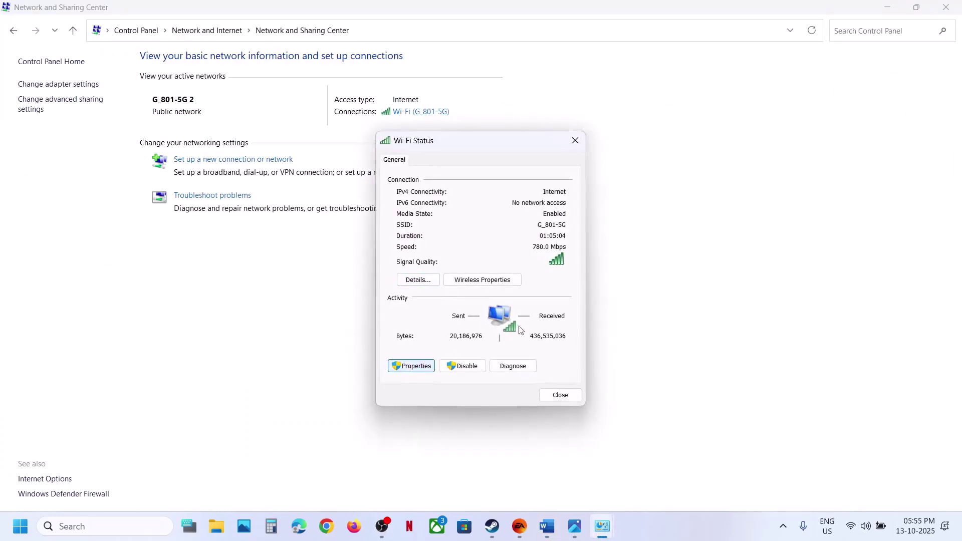
{"action": "left_click", "coordinate": [487, 284]}
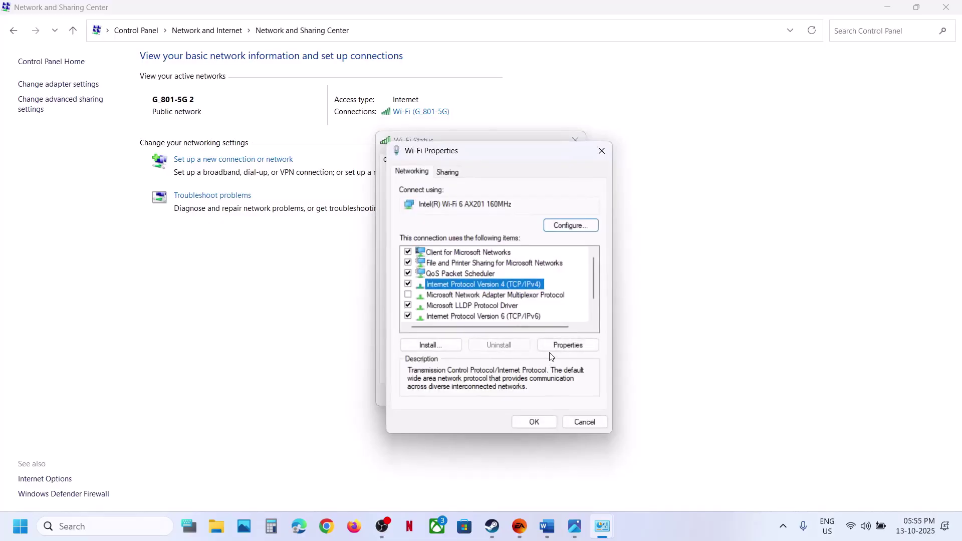
{"action": "left_click", "coordinate": [557, 348]}
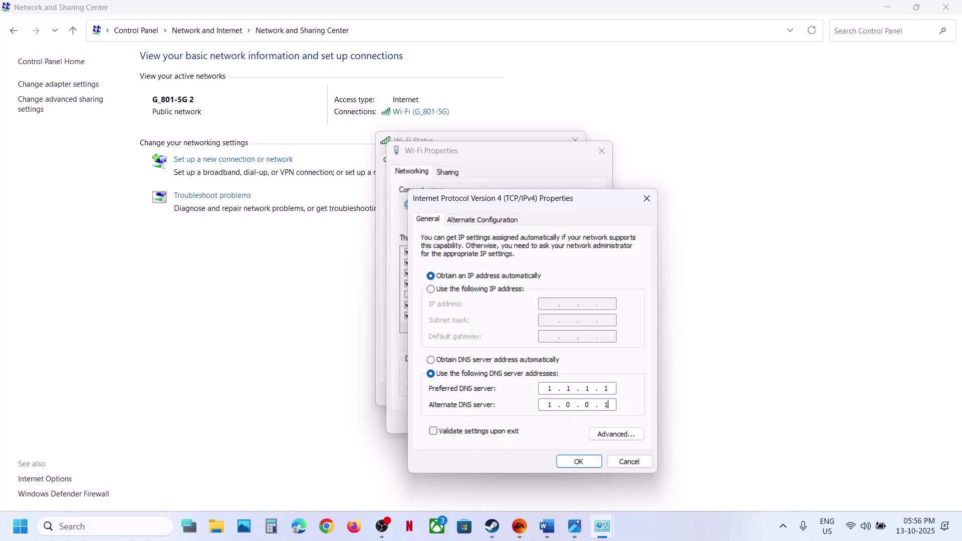
Step: Set the preferred DNS server to 1.1.1.1 and the alternate to 1.0.0.1 with validation upon exit, and dismiss the network diagnostics
{"action": "left_click", "coordinate": [460, 434]}
{"action": "left_click", "coordinate": [577, 461]}
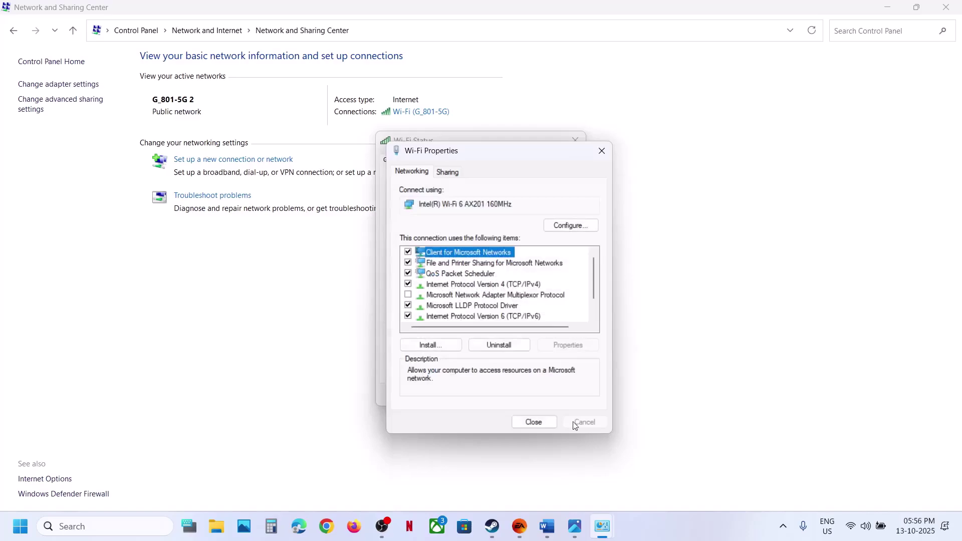
{"action": "left_click", "coordinate": [542, 425]}
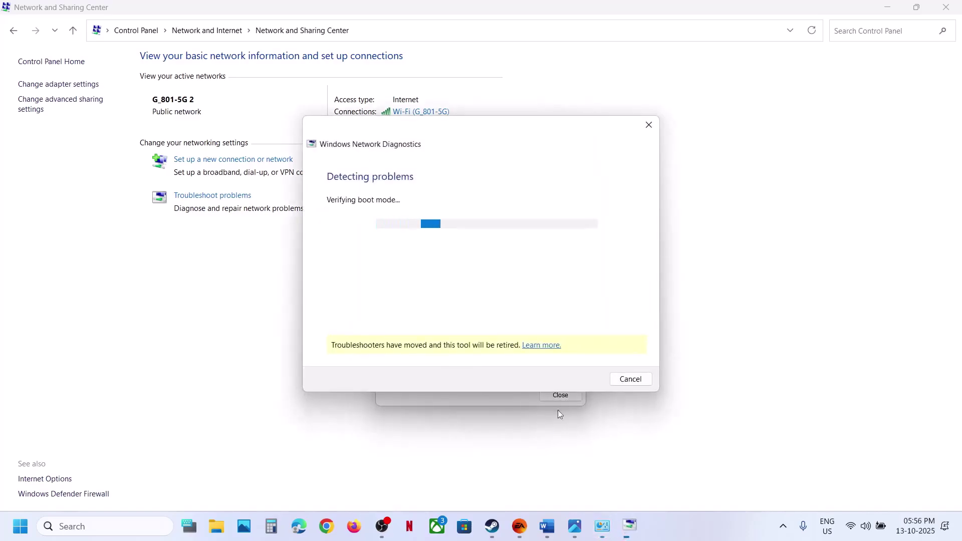
{"action": "left_click", "coordinate": [627, 380]}
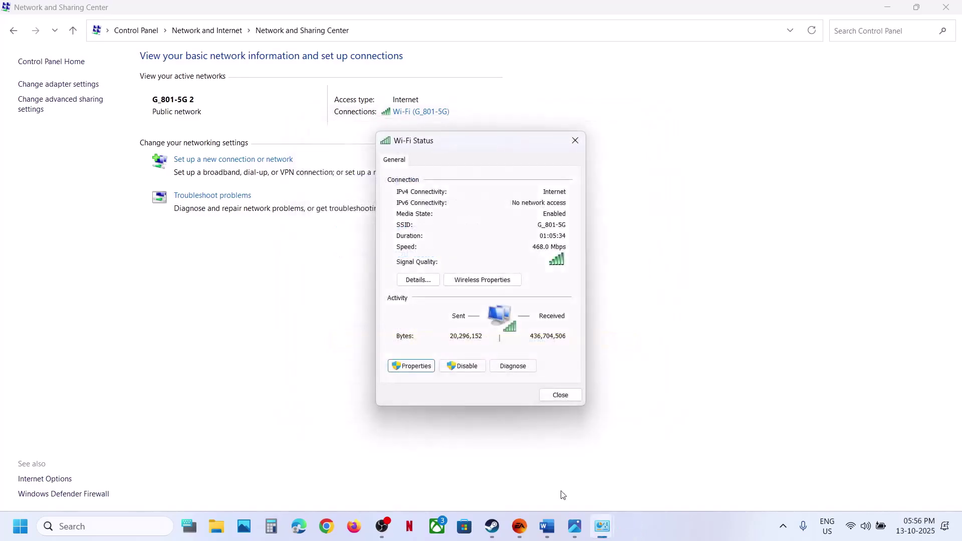
Step: Return to the Word document and highlight "Uncheck IPv6" in step 5
{"action": "left_click", "coordinate": [549, 527]}
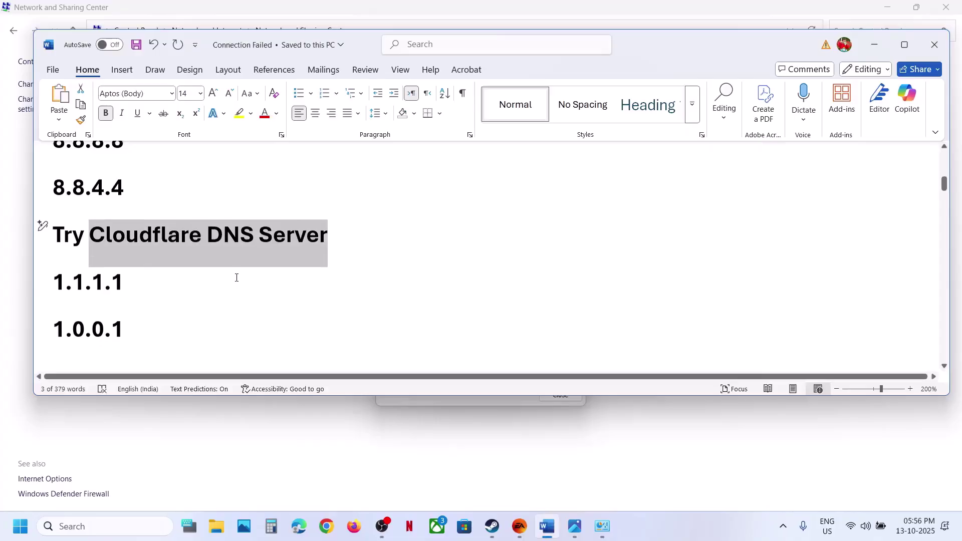
{"action": "scroll", "coordinate": [236, 278], "scroll_direction": "down", "scroll_amount": 2}
{"action": "scroll", "coordinate": [237, 278], "scroll_direction": "up", "scroll_amount": 1}
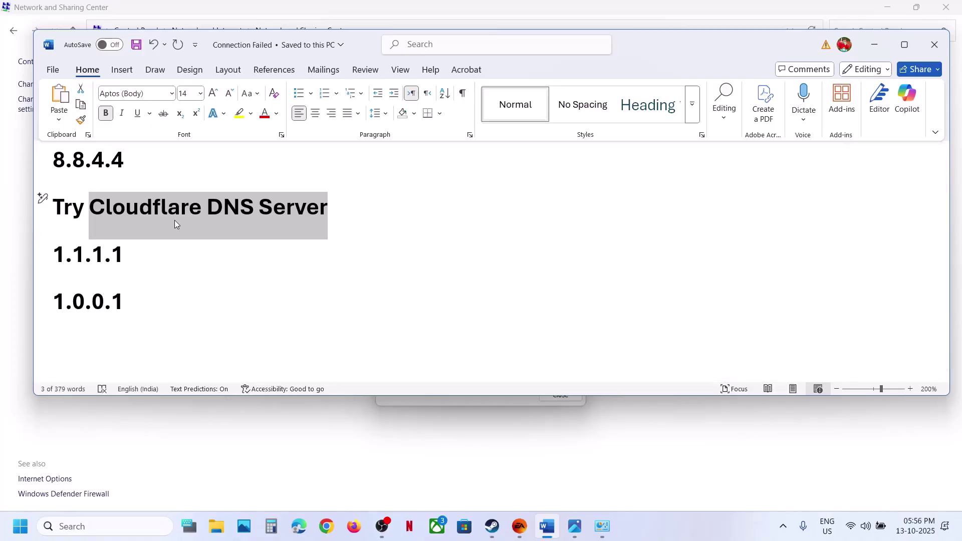
{"action": "left_click", "coordinate": [137, 275]}
{"action": "scroll", "coordinate": [137, 276], "scroll_direction": "down", "scroll_amount": 3}
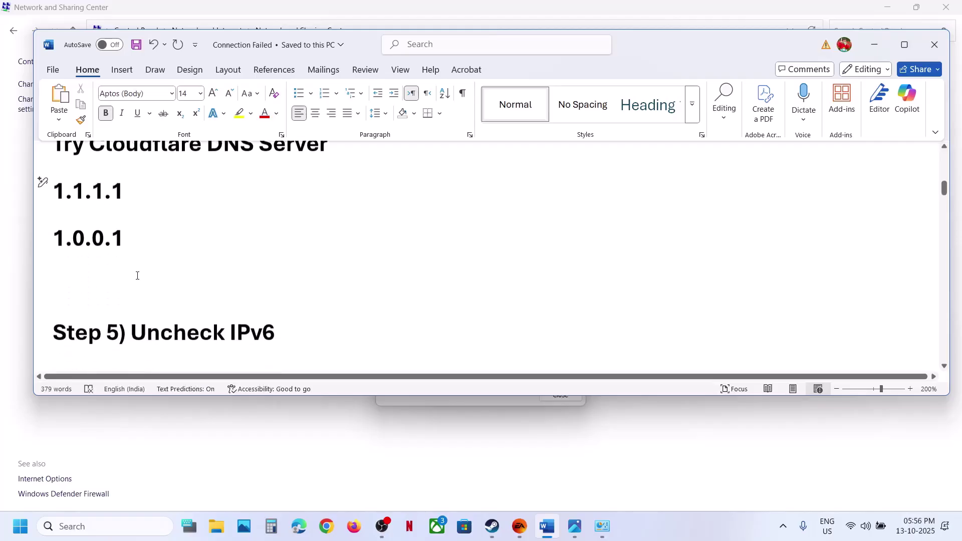
{"action": "left_click_drag", "start_coordinate": [139, 289], "coordinate": [275, 291]}
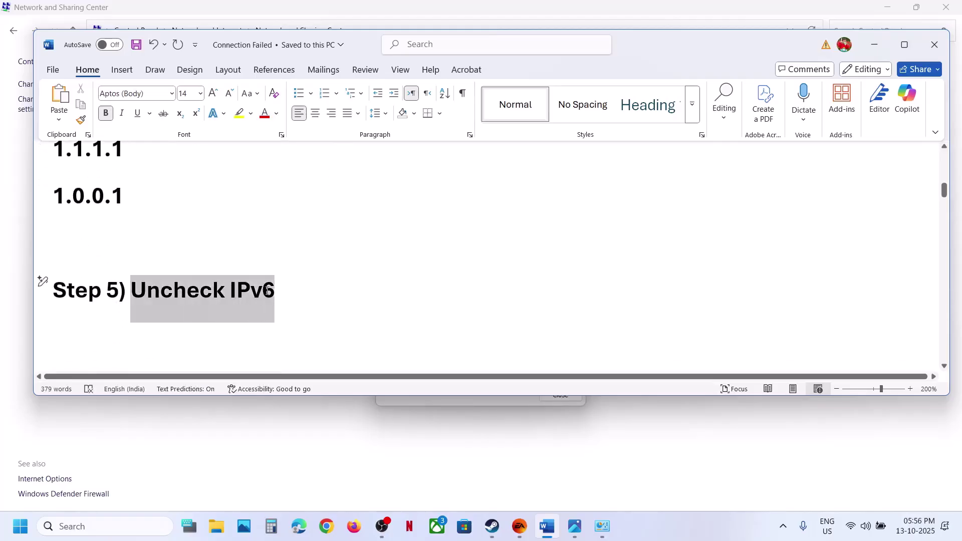
{"action": "left_click", "coordinate": [275, 291]}
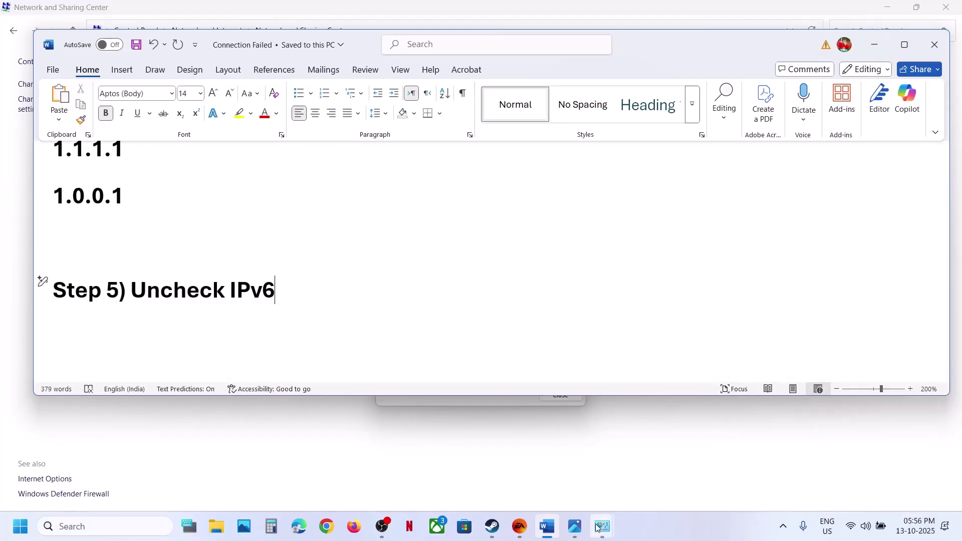
Step: Disable Internet Protocol Version 6 (TCP/IPv6) for the Wi-Fi connection and check the Battlefield 6 page in the EA app
{"action": "mouse_move", "coordinate": [603, 527]}
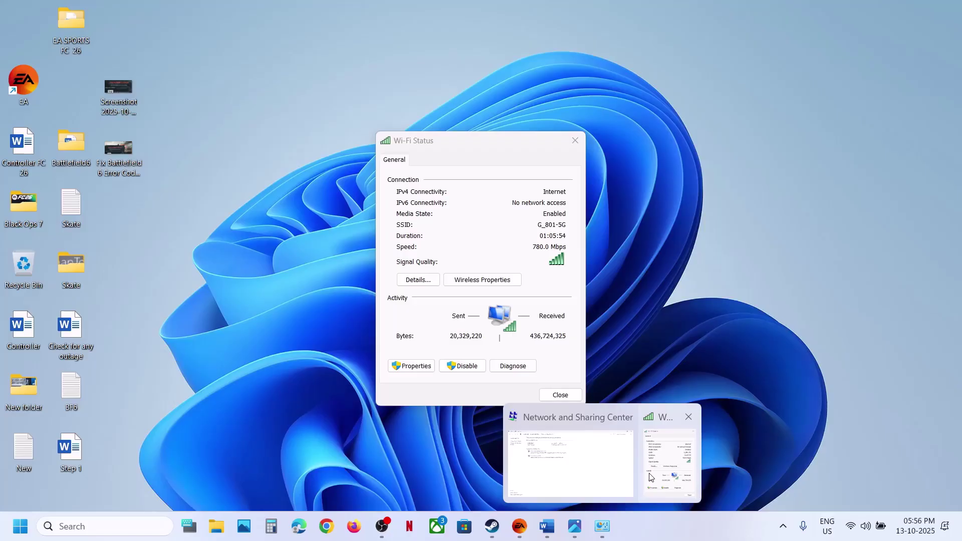
{"action": "left_click", "coordinate": [650, 477]}
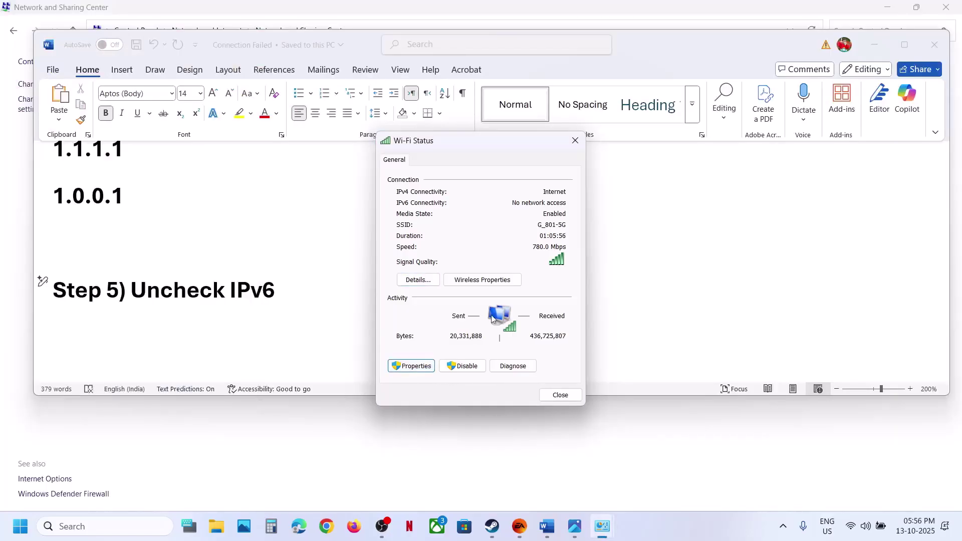
{"action": "key", "text": "Return"}
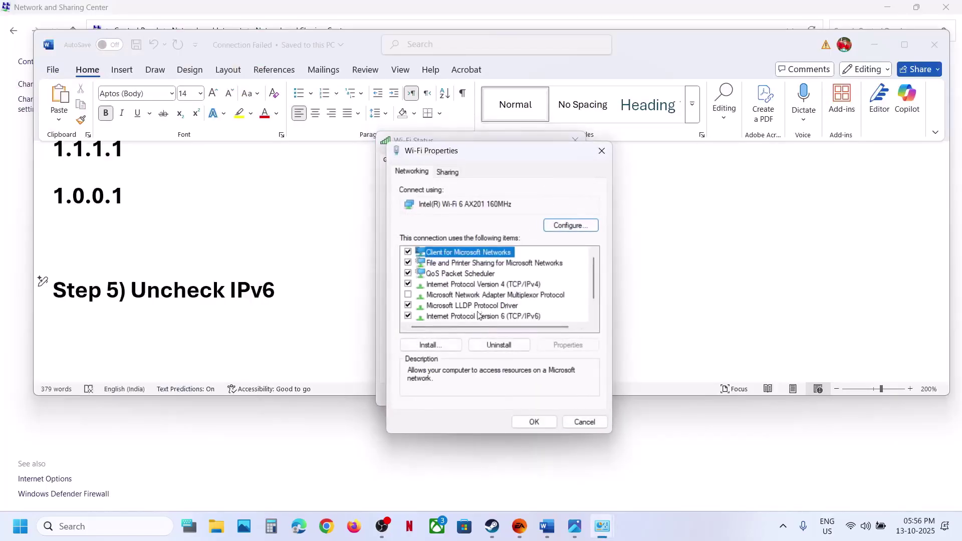
{"action": "left_click", "coordinate": [454, 317]}
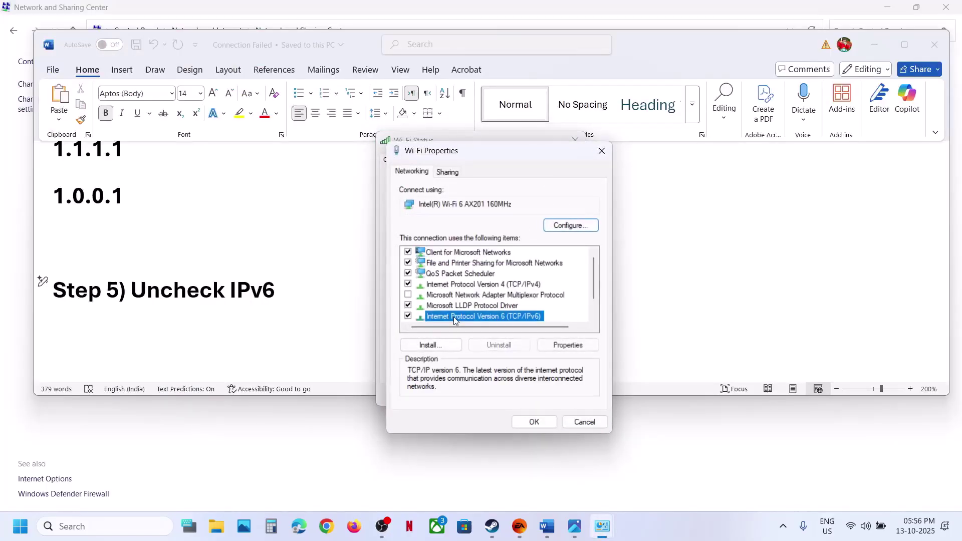
{"action": "left_click", "coordinate": [409, 317]}
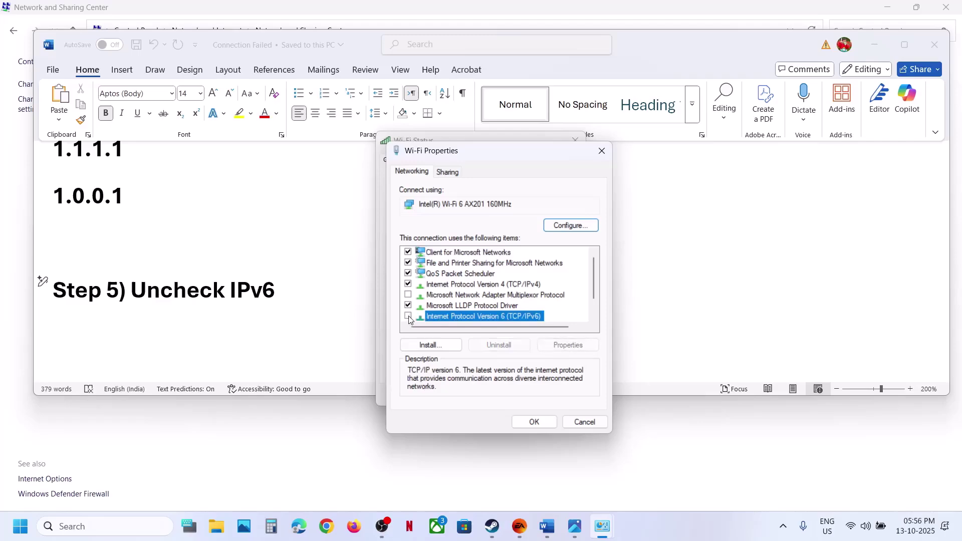
{"action": "left_click", "coordinate": [543, 423]}
{"action": "left_click", "coordinate": [526, 528]}
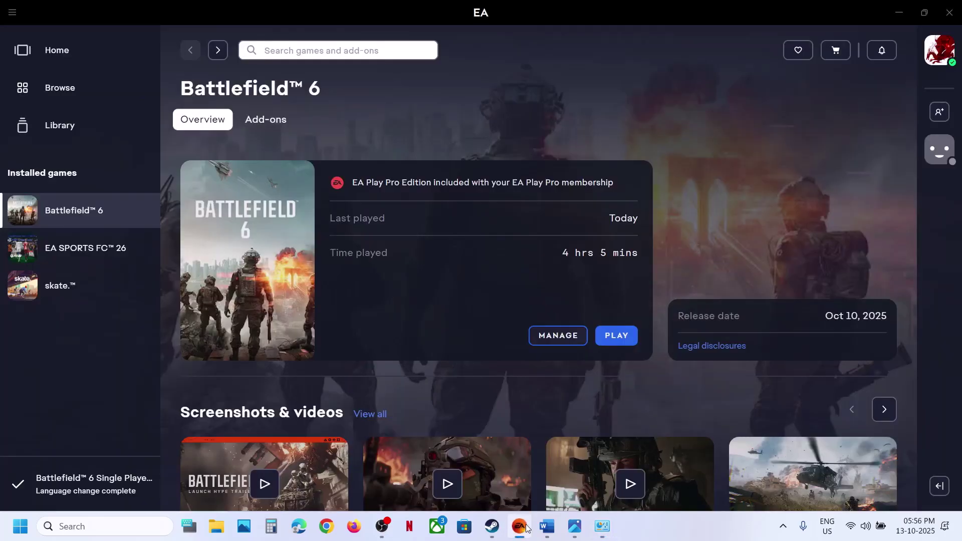
{"action": "left_click", "coordinate": [521, 527]}
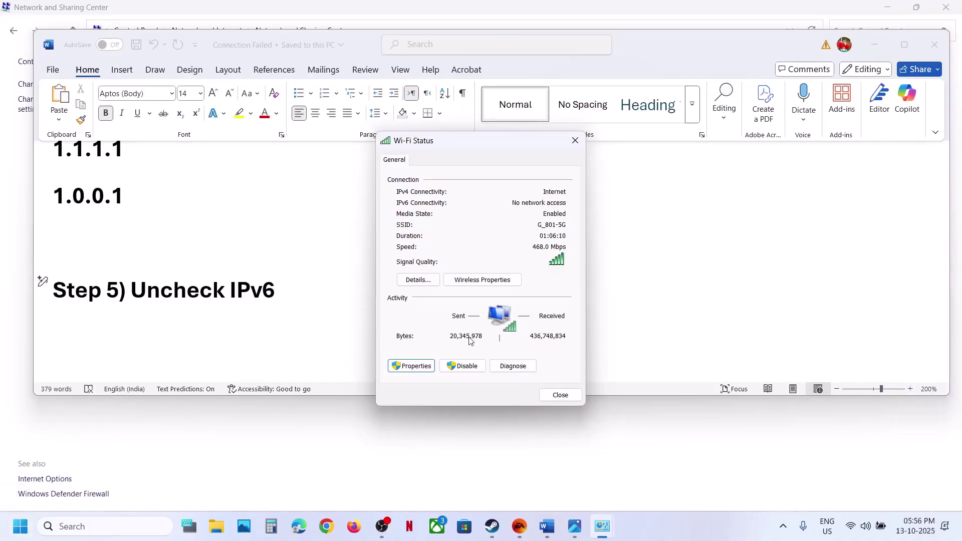
Step: Re-enable Internet Protocol Version 6 (TCP/IPv6) for the Wi-Fi connection and close the Wi-Fi Status dialog
{"action": "left_click", "coordinate": [412, 366]}
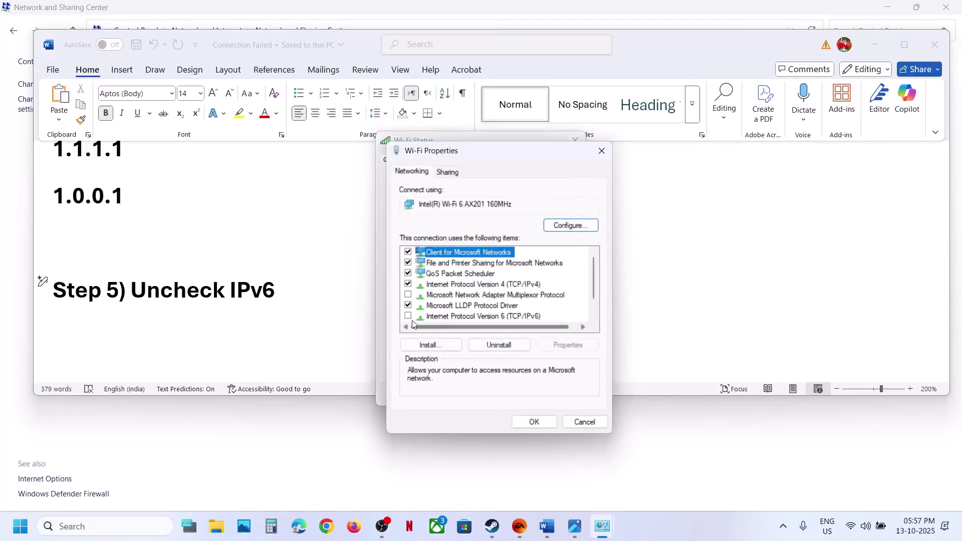
{"action": "left_click", "coordinate": [423, 316]}
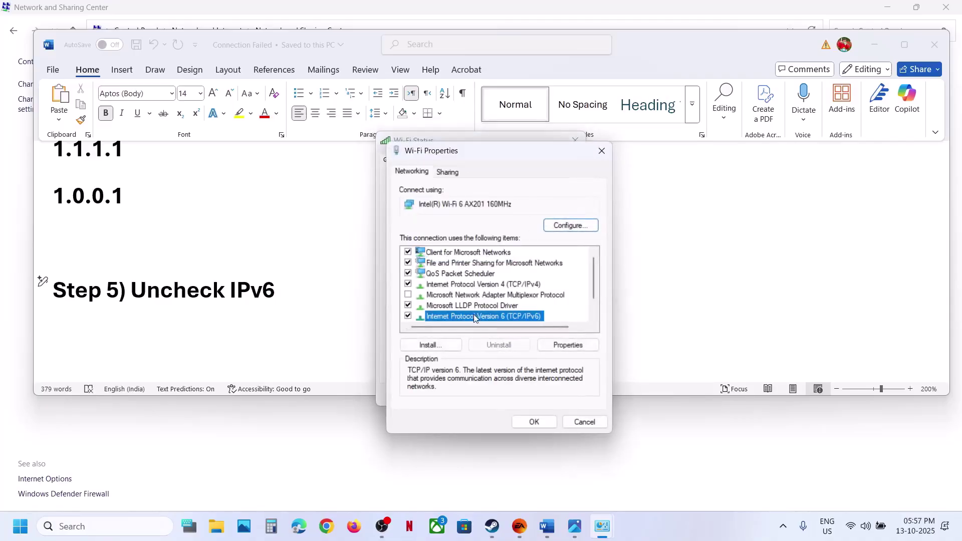
{"action": "left_click", "coordinate": [531, 417]}
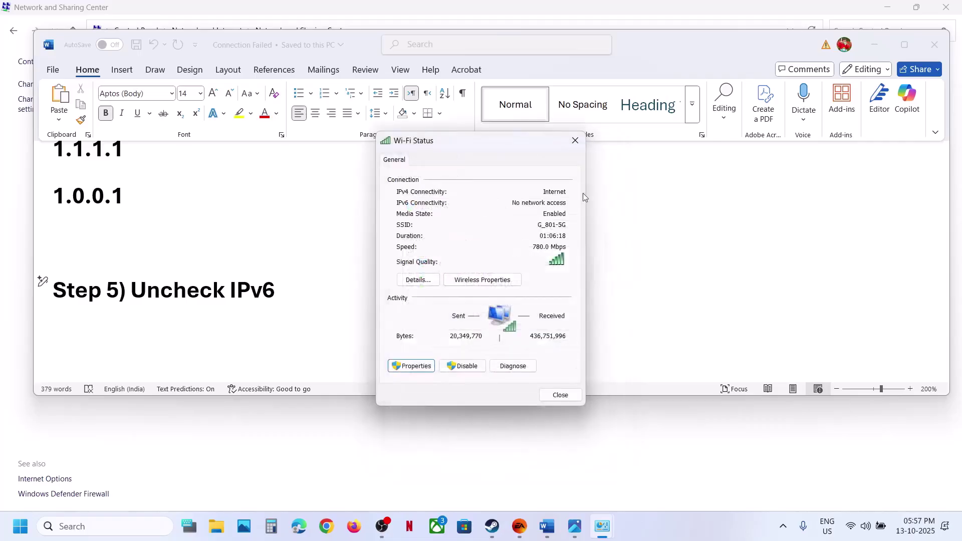
{"action": "left_click", "coordinate": [575, 141]}
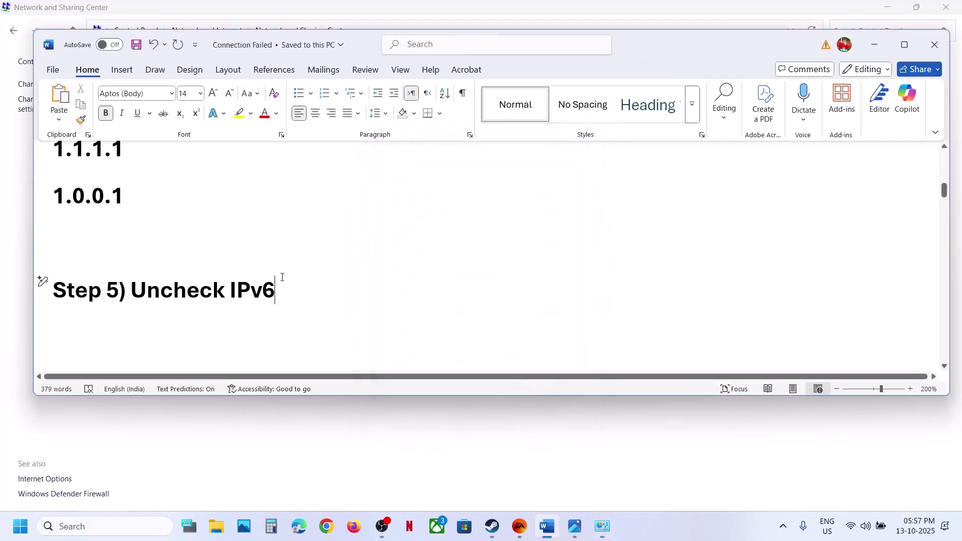
Step: Highlight the step 6 advice on uninstalling anything related to Riot Games and Vanguard, and check the hidden system tray icons
{"action": "scroll", "coordinate": [282, 277], "scroll_direction": "down", "scroll_amount": 2}
{"action": "scroll", "coordinate": [282, 277], "scroll_direction": "down", "scroll_amount": 1}
{"action": "scroll", "coordinate": [282, 277], "scroll_direction": "up", "scroll_amount": 1}
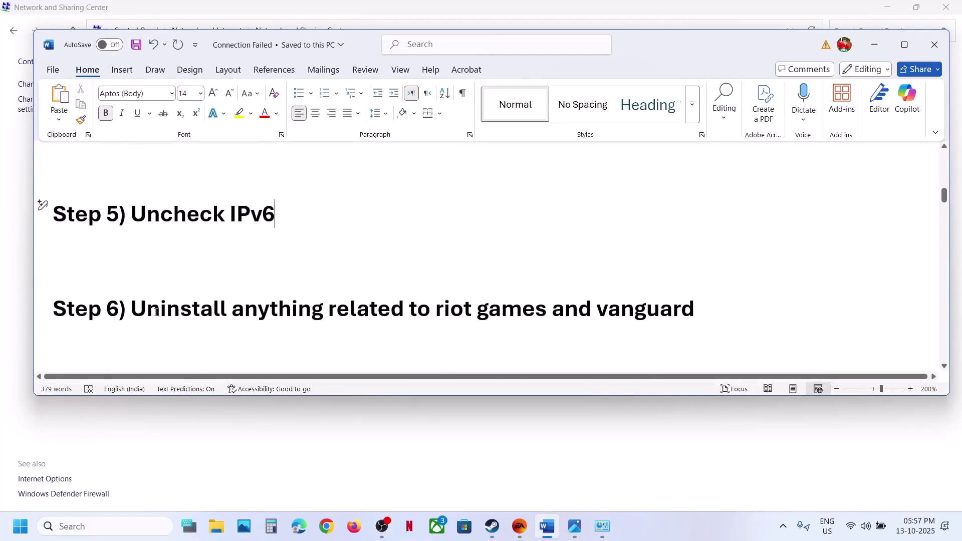
{"action": "left_click_drag", "start_coordinate": [156, 311], "coordinate": [695, 310]}
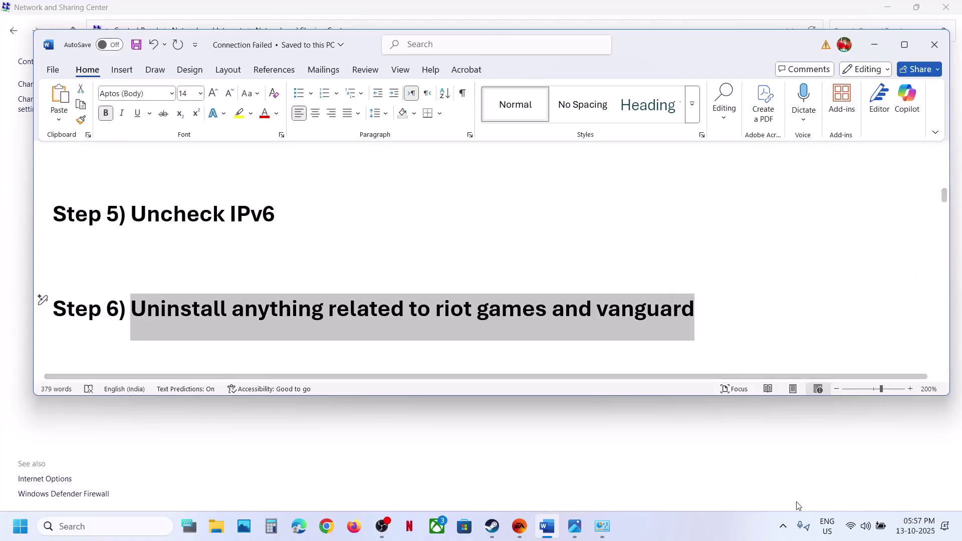
{"action": "left_click", "coordinate": [784, 526]}
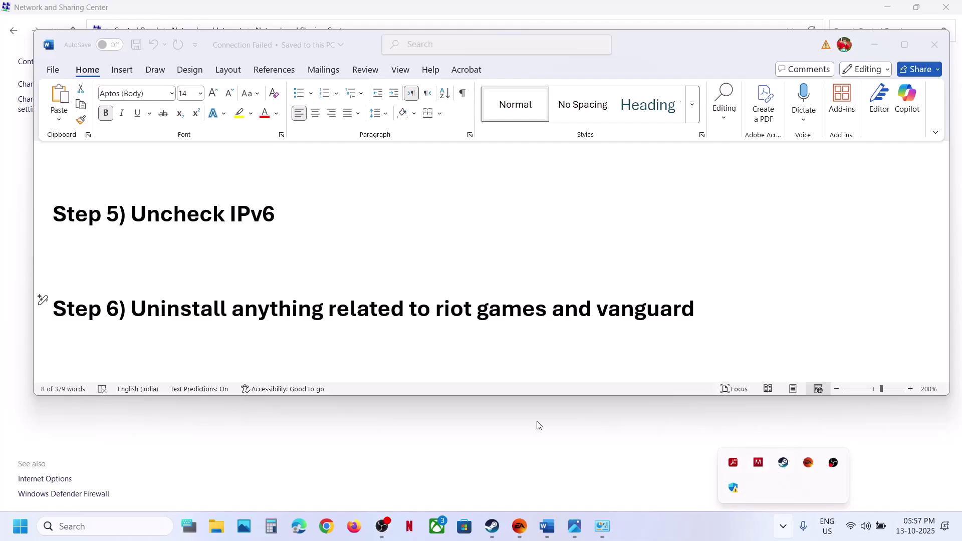
{"action": "left_click", "coordinate": [161, 313]}
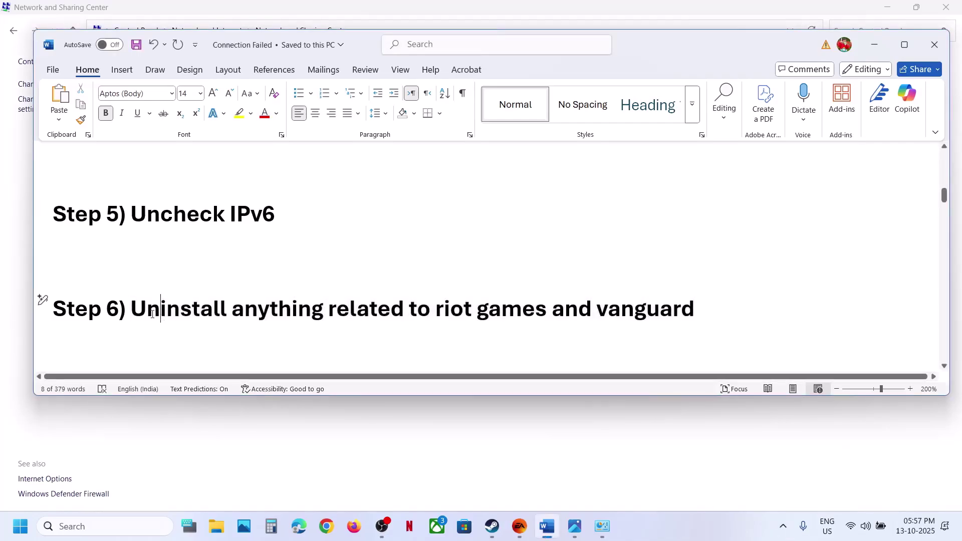
{"action": "left_click_drag", "start_coordinate": [139, 314], "coordinate": [278, 314]}
Step: Review step 7 on disconnecting USB devices, highlighting the Razer and Keychron peripherals and the additional external devices
{"action": "scroll", "coordinate": [282, 316], "scroll_direction": "down", "scroll_amount": 1}
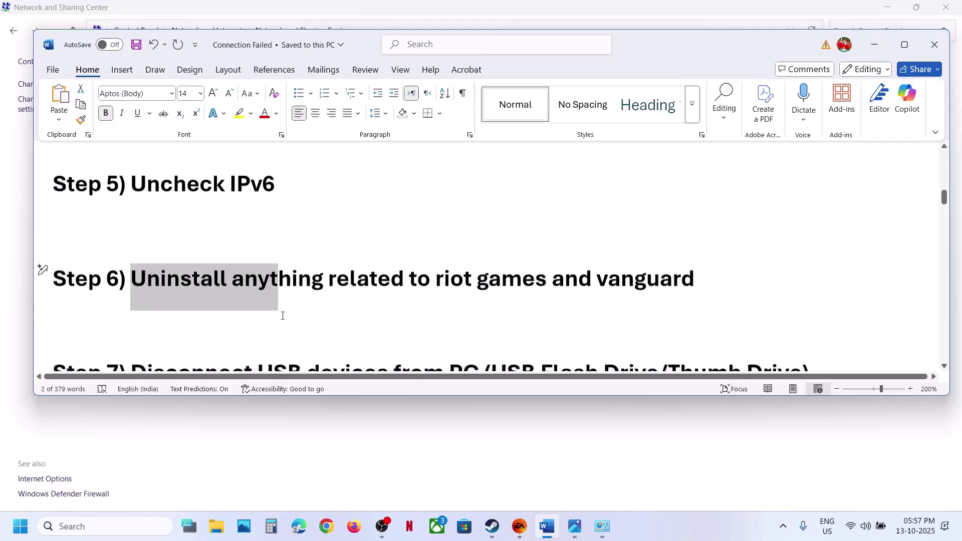
{"action": "scroll", "coordinate": [283, 316], "scroll_direction": "down", "scroll_amount": 5}
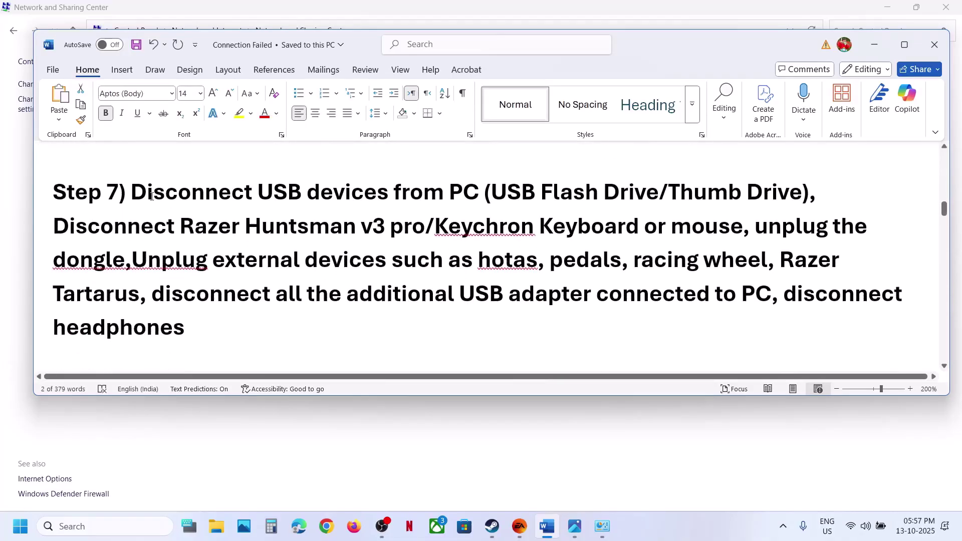
{"action": "left_click_drag", "start_coordinate": [151, 197], "coordinate": [278, 228]}
{"action": "left_click", "coordinate": [278, 228]}
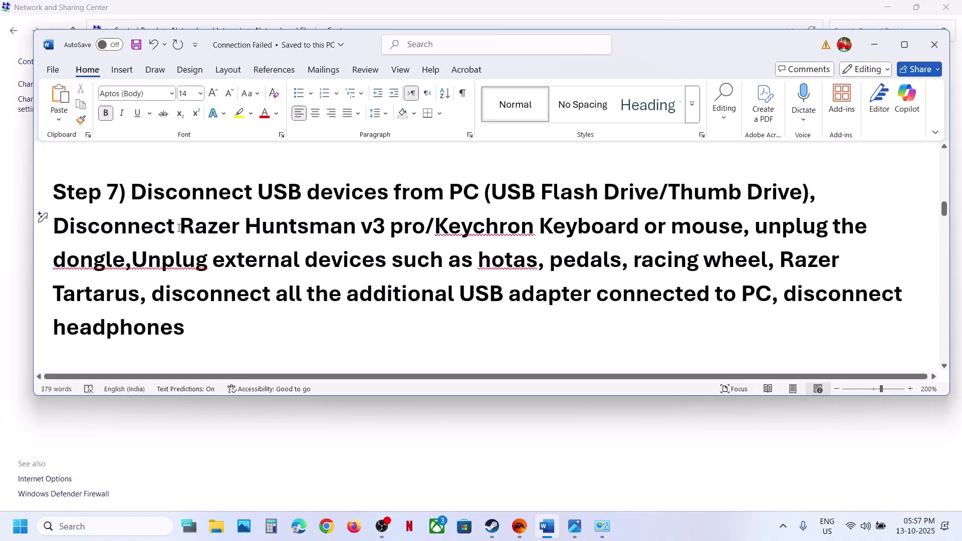
{"action": "left_click_drag", "start_coordinate": [179, 228], "coordinate": [742, 231]}
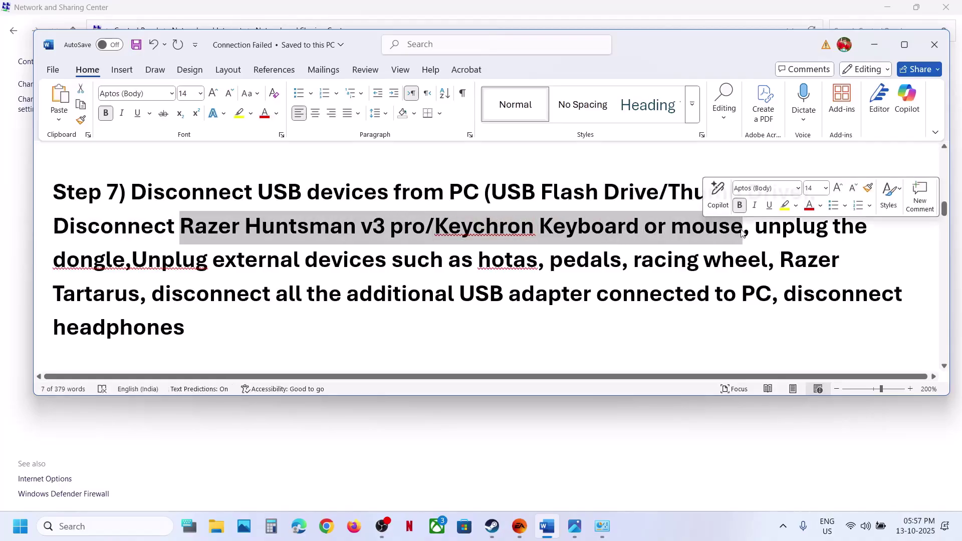
{"action": "left_click_drag", "start_coordinate": [747, 229], "coordinate": [539, 270]}
{"action": "left_click", "coordinate": [479, 276]}
{"action": "left_click_drag", "start_coordinate": [477, 275], "coordinate": [741, 296]}
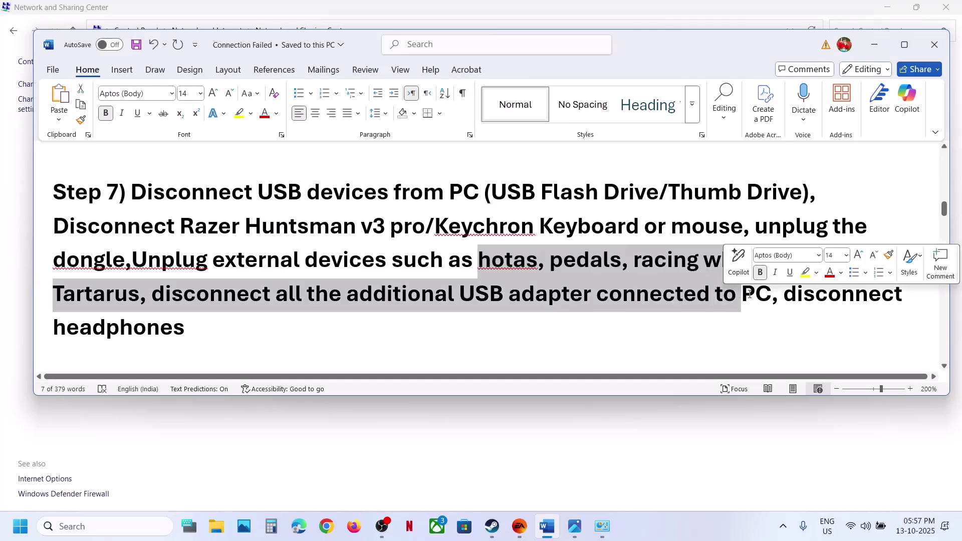
{"action": "left_click_drag", "start_coordinate": [263, 329], "coordinate": [438, 292]}
{"action": "left_click", "coordinate": [184, 269]}
Step: Highlight the step 8 requirement that secure boot and TPM 2.0 are on in the system BIOS
{"action": "scroll", "coordinate": [183, 269], "scroll_direction": "down", "scroll_amount": 3}
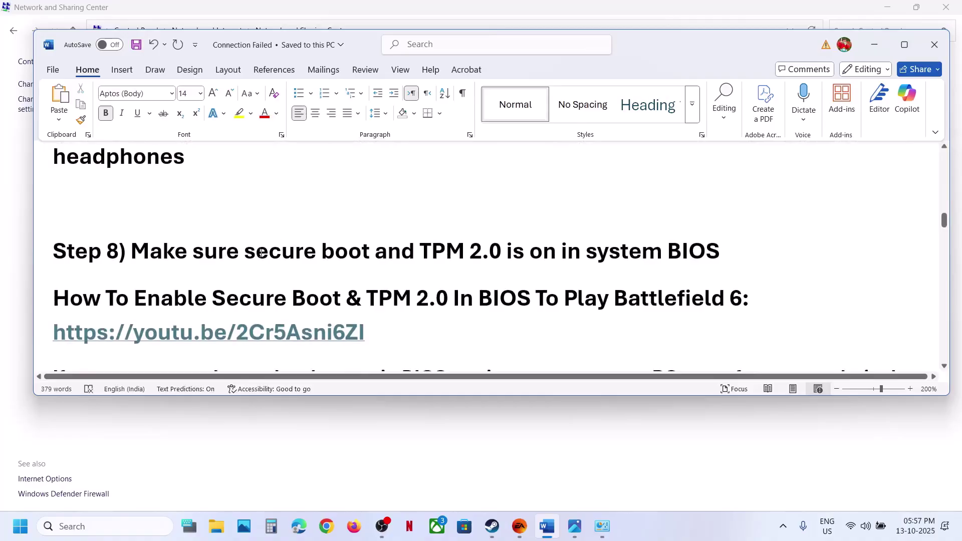
{"action": "left_click_drag", "start_coordinate": [244, 255], "coordinate": [640, 259]}
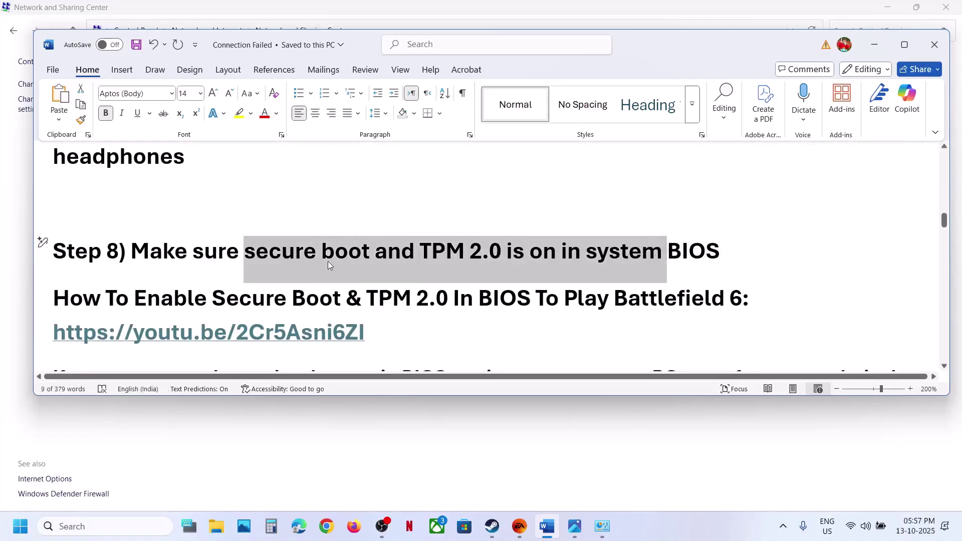
Step: Highlight the step 8 video link on enabling secure boot and TPM 2.0, and the caution about changing BIOS settings
{"action": "scroll", "coordinate": [346, 262], "scroll_direction": "down", "scroll_amount": 1}
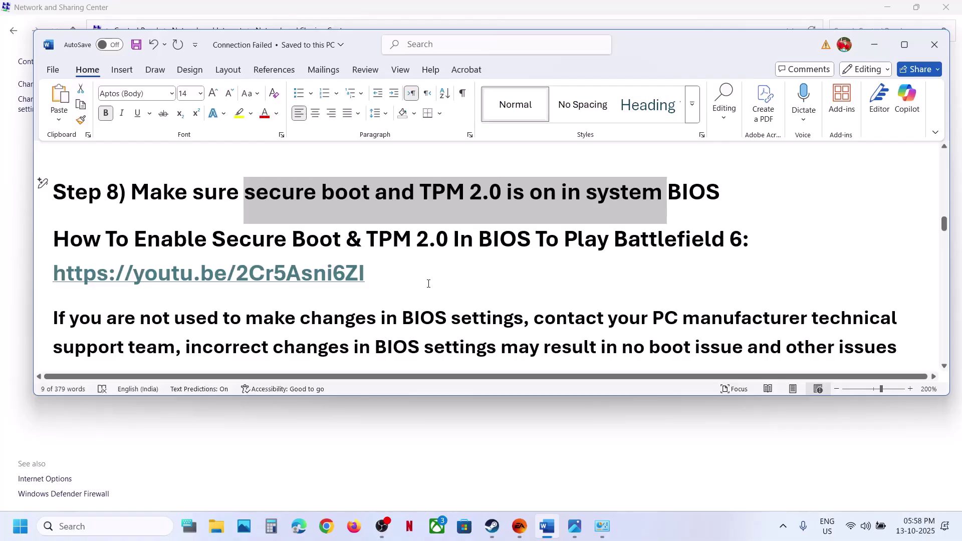
{"action": "left_click", "coordinate": [40, 271]}
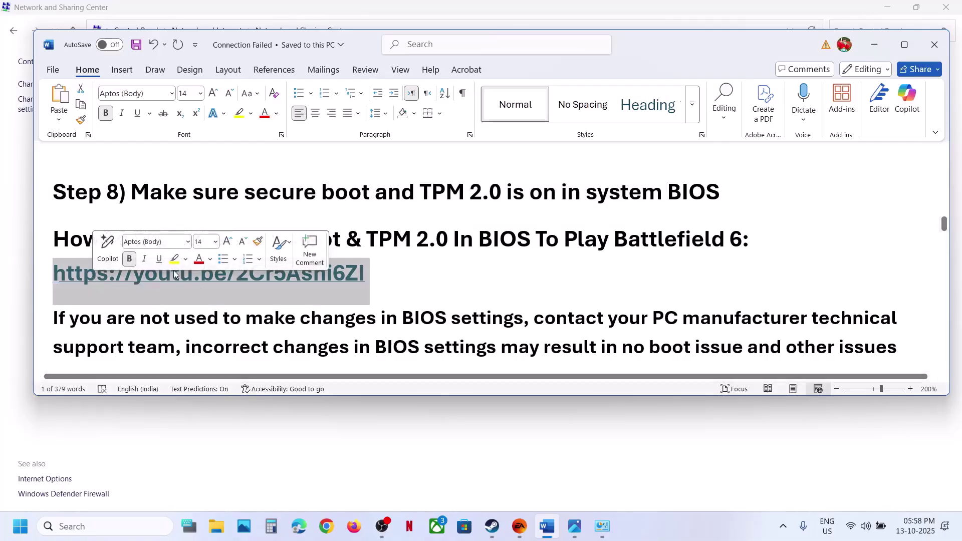
{"action": "left_click", "coordinate": [387, 281]}
{"action": "scroll", "coordinate": [387, 280], "scroll_direction": "down", "scroll_amount": 1}
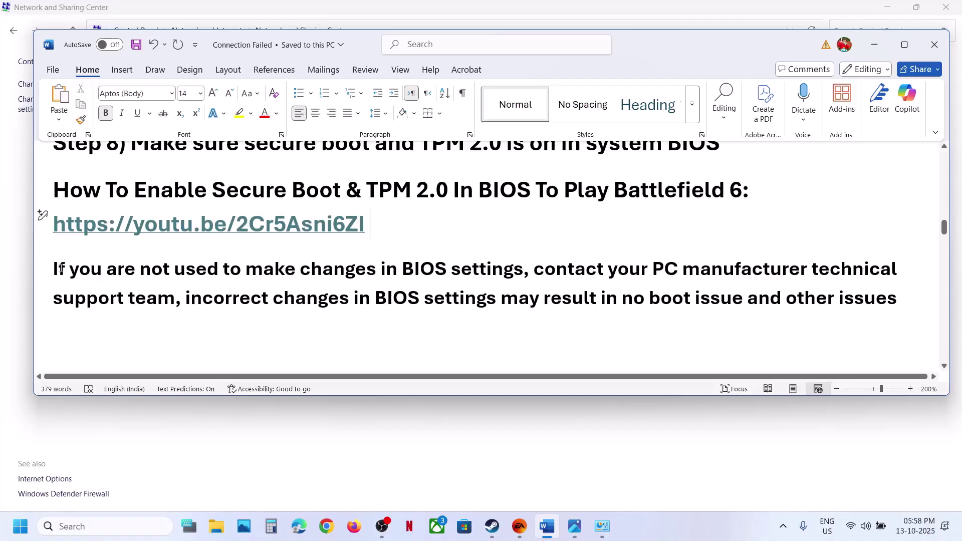
{"action": "left_click_drag", "start_coordinate": [59, 268], "coordinate": [828, 313]}
{"action": "left_click", "coordinate": [382, 286]}
{"action": "scroll", "coordinate": [382, 286], "scroll_direction": "down", "scroll_amount": 3}
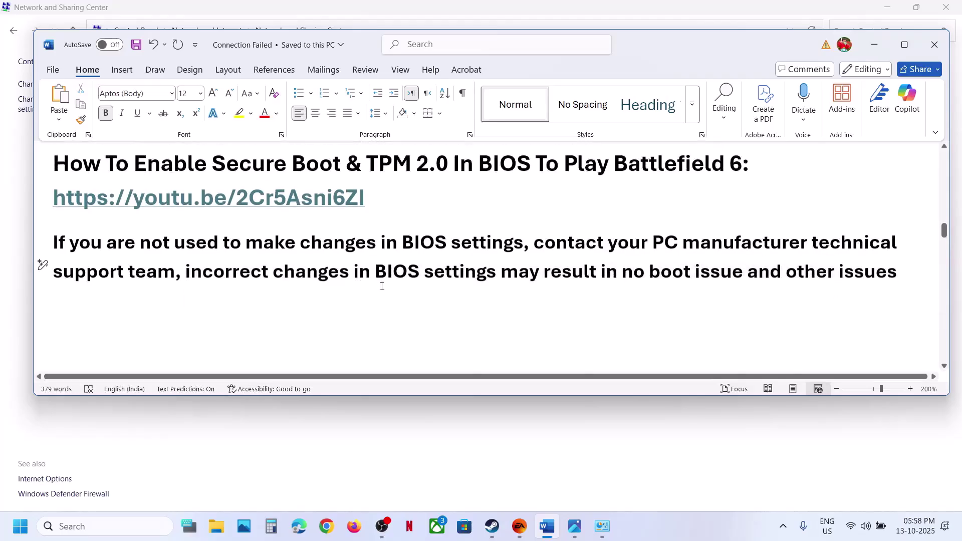
Step: Highlight the step 9 advice on enabling or disabling memory integrity and enabling it again immediately after playing the game
{"action": "scroll", "coordinate": [382, 286], "scroll_direction": "down", "scroll_amount": 1}
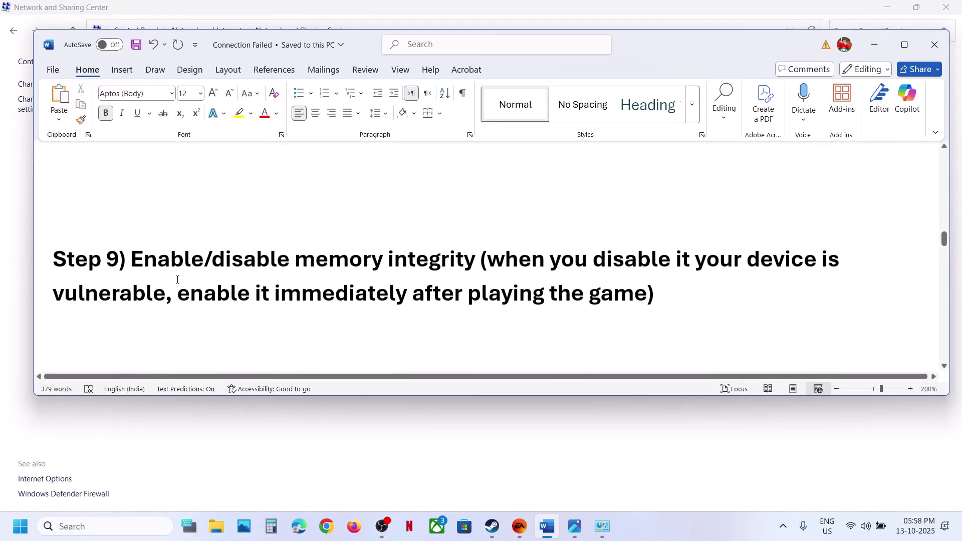
{"action": "left_click_drag", "start_coordinate": [169, 266], "coordinate": [436, 254]}
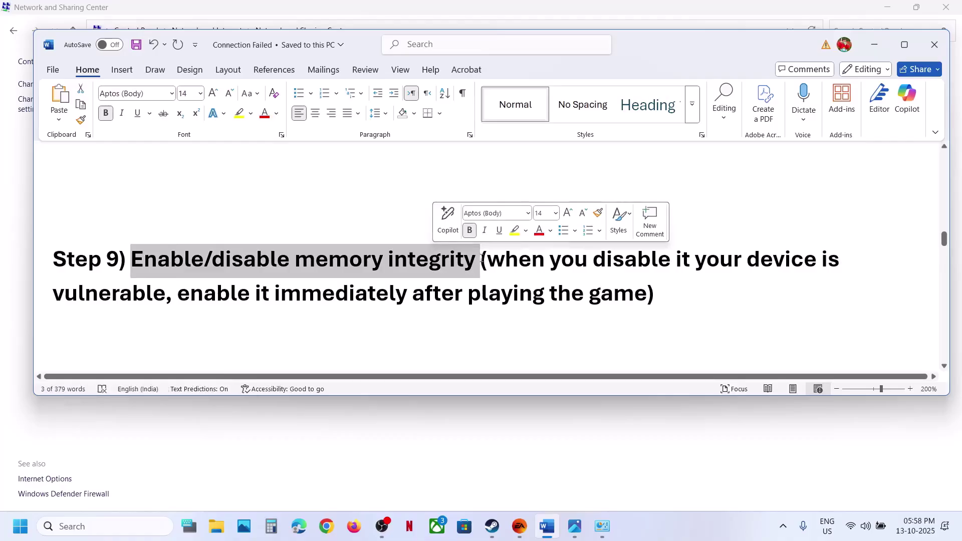
{"action": "left_click", "coordinate": [518, 257]}
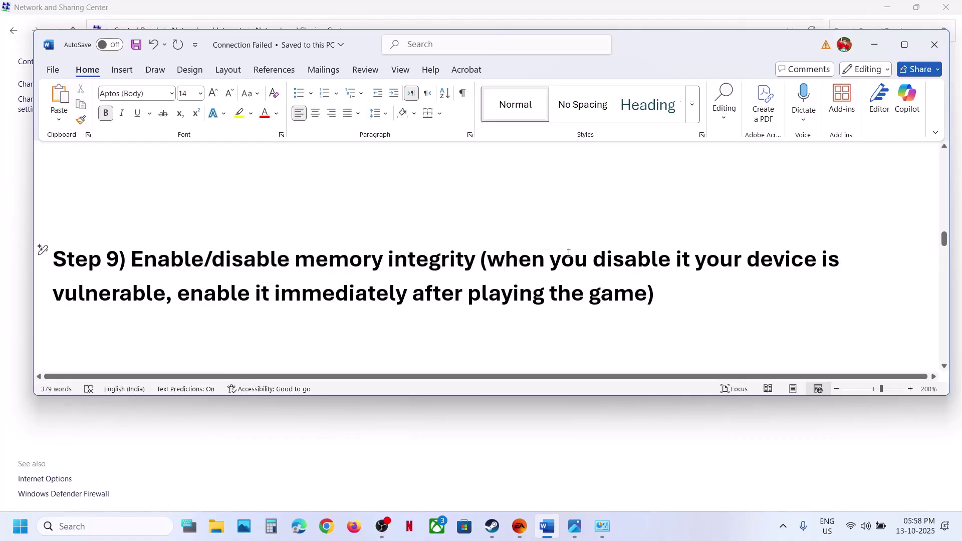
{"action": "left_click_drag", "start_coordinate": [519, 257], "coordinate": [576, 300]}
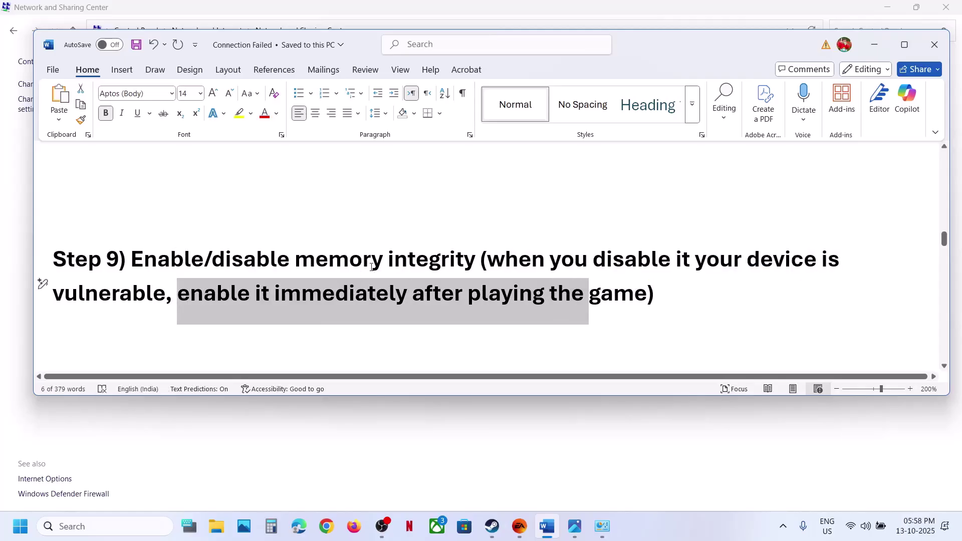
{"action": "left_click_drag", "start_coordinate": [329, 262], "coordinate": [440, 260]}
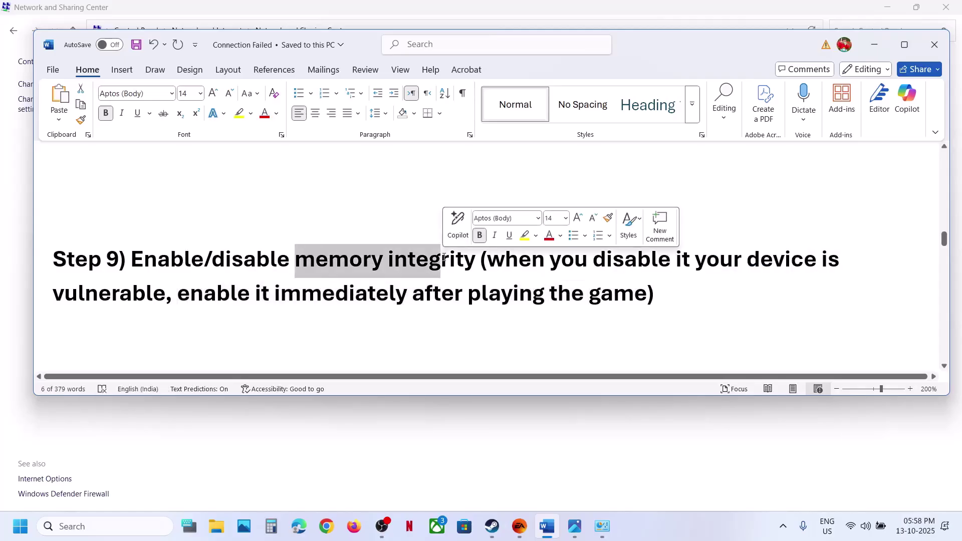
Step: Search Windows for "core" and open the Core isolation system settings
{"action": "left_click", "coordinate": [96, 527]}
{"action": "type", "text": "core"}
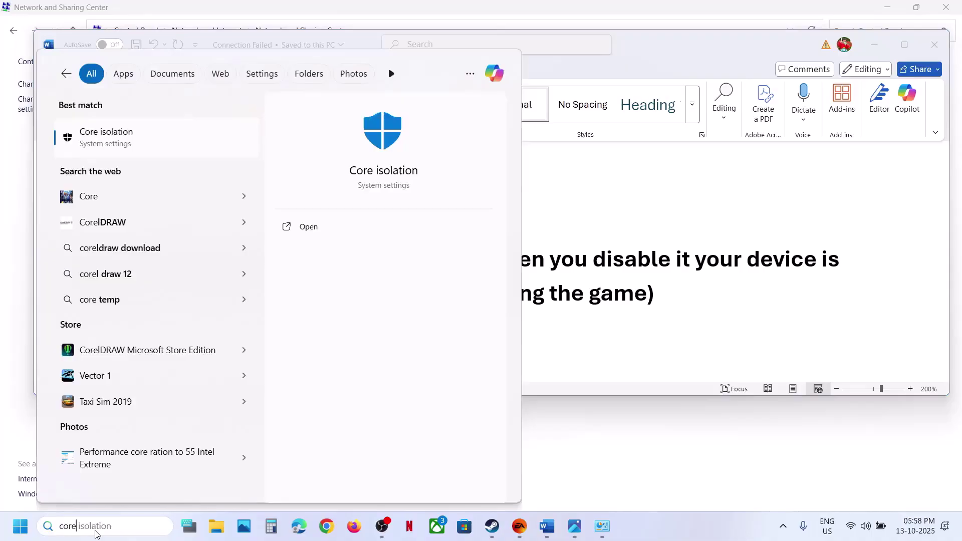
{"action": "key", "text": "Return"}
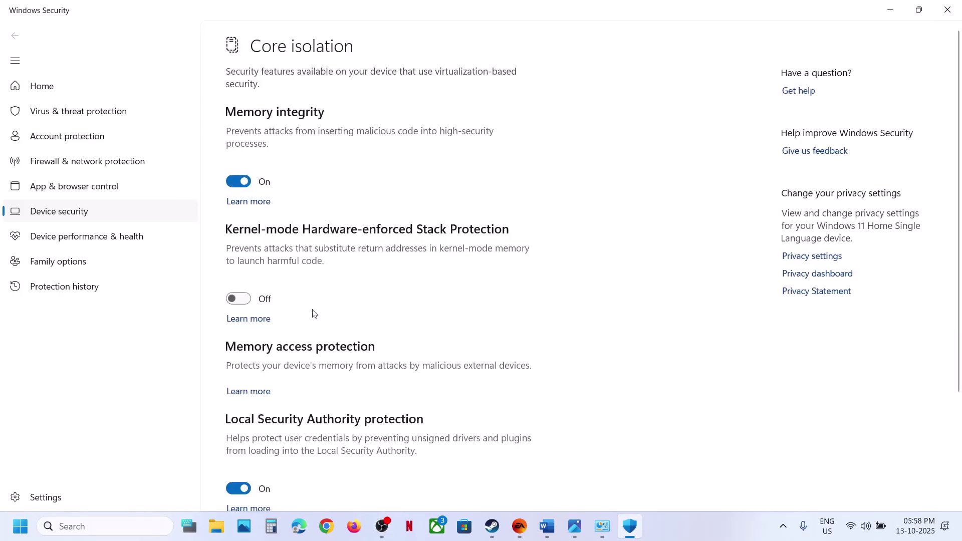
Step: View the computer's restart option and Battlefield 6 in the EA app, and return to the Core isolation settings
{"action": "left_click", "coordinate": [20, 526]}
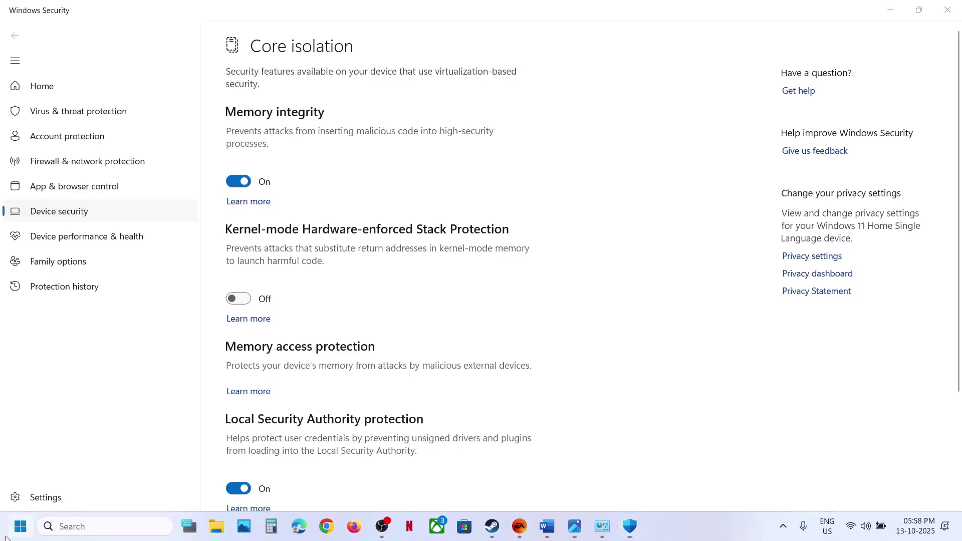
{"action": "left_click", "coordinate": [364, 483]}
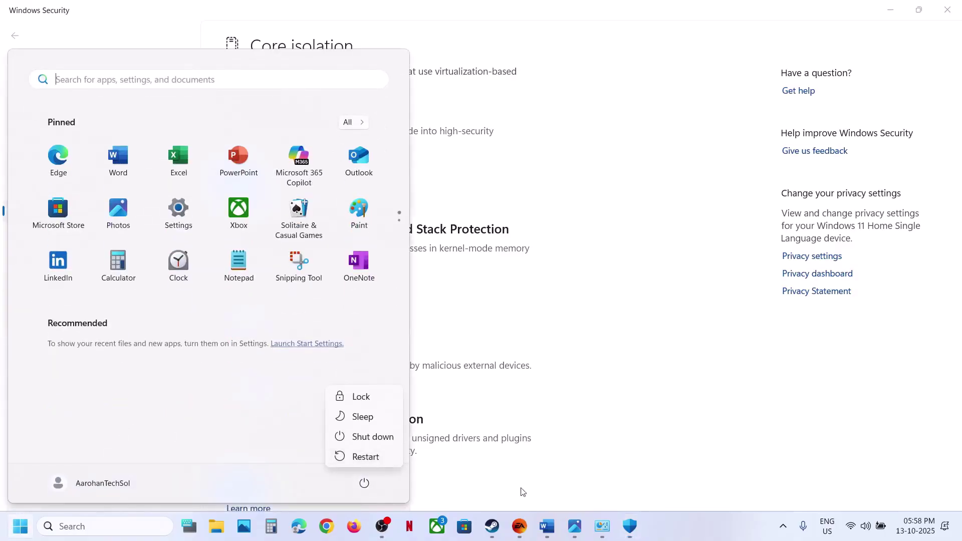
{"action": "left_click", "coordinate": [521, 530]}
{"action": "left_click", "coordinate": [522, 530]}
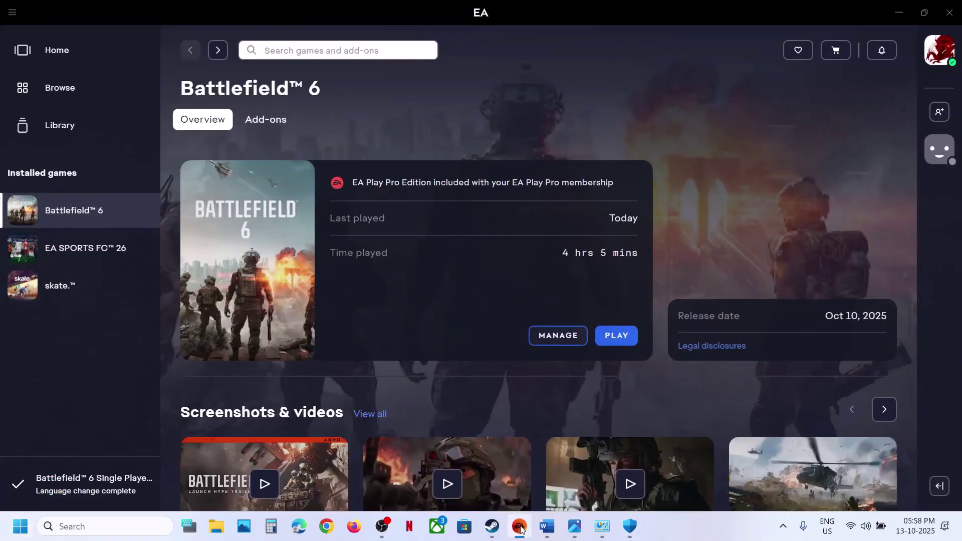
{"action": "left_click", "coordinate": [522, 530]}
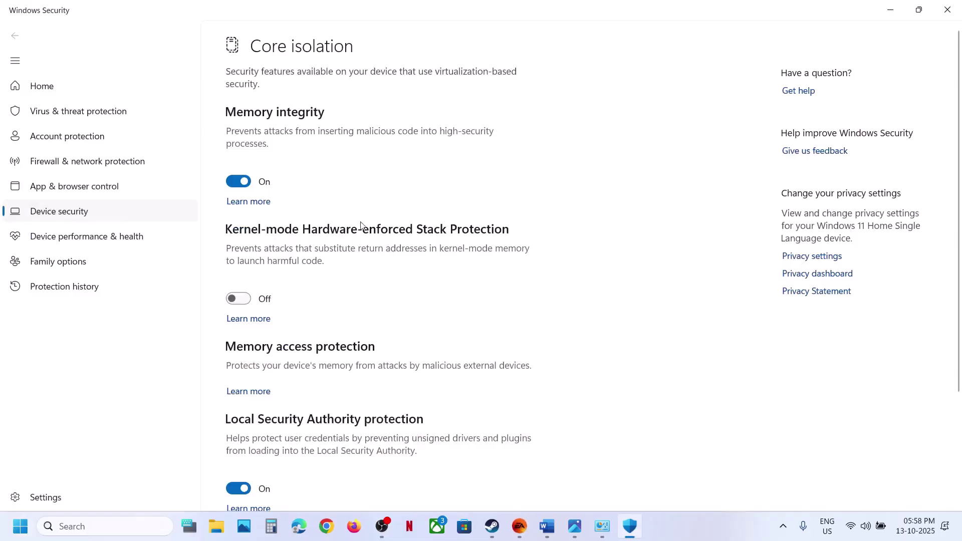
Step: Turn off Memory integrity, allow Windows Security to make the change, and bring up the computer's restart option
{"action": "left_click", "coordinate": [240, 183]}
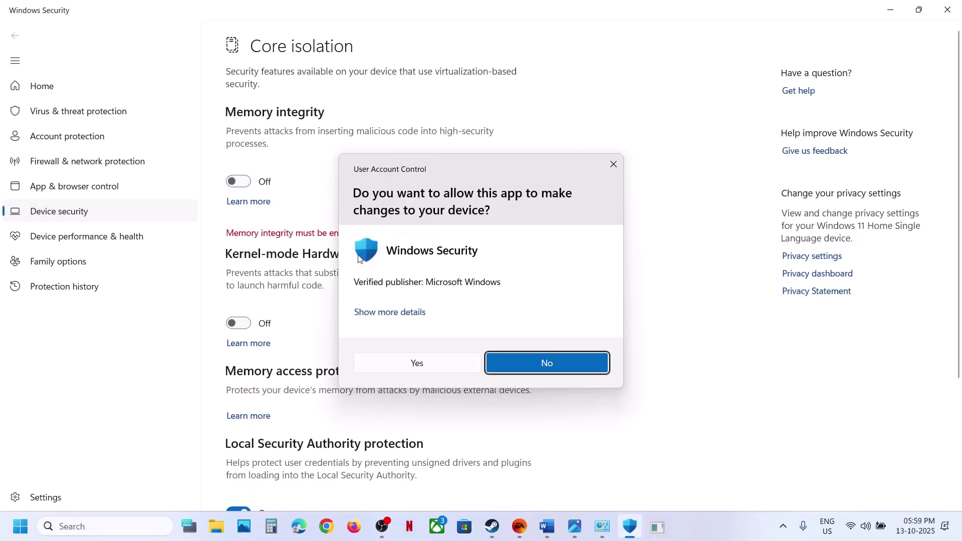
{"action": "left_click", "coordinate": [394, 372]}
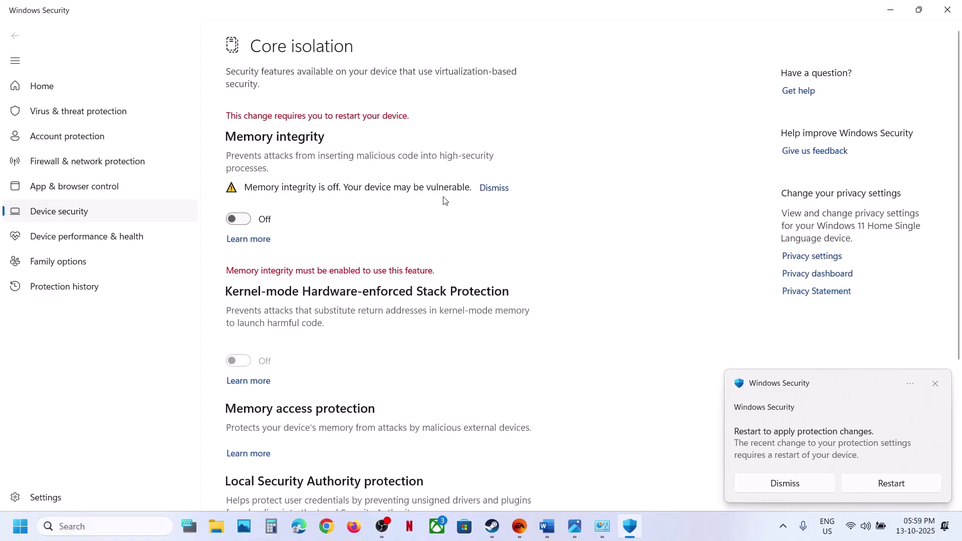
{"action": "left_click", "coordinate": [13, 530]}
{"action": "left_click", "coordinate": [365, 483]}
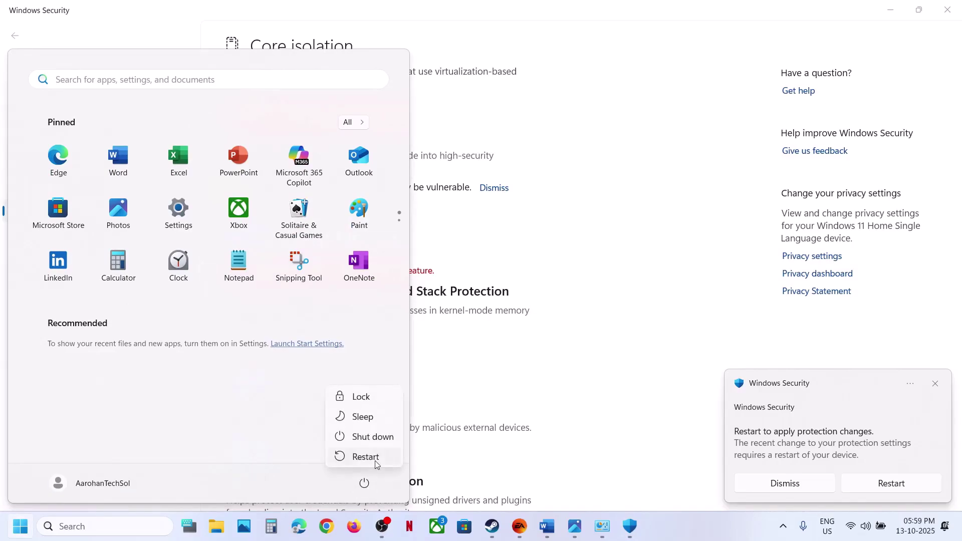
Step: Check the EA app briefly and turn Memory integrity back on
{"action": "left_click", "coordinate": [524, 529]}
{"action": "left_click", "coordinate": [519, 527]}
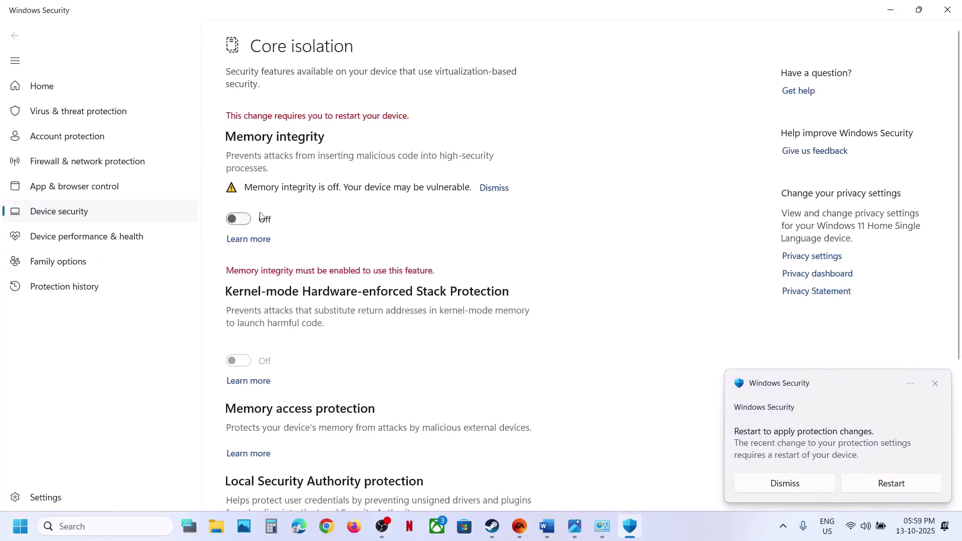
{"action": "left_click", "coordinate": [244, 220]}
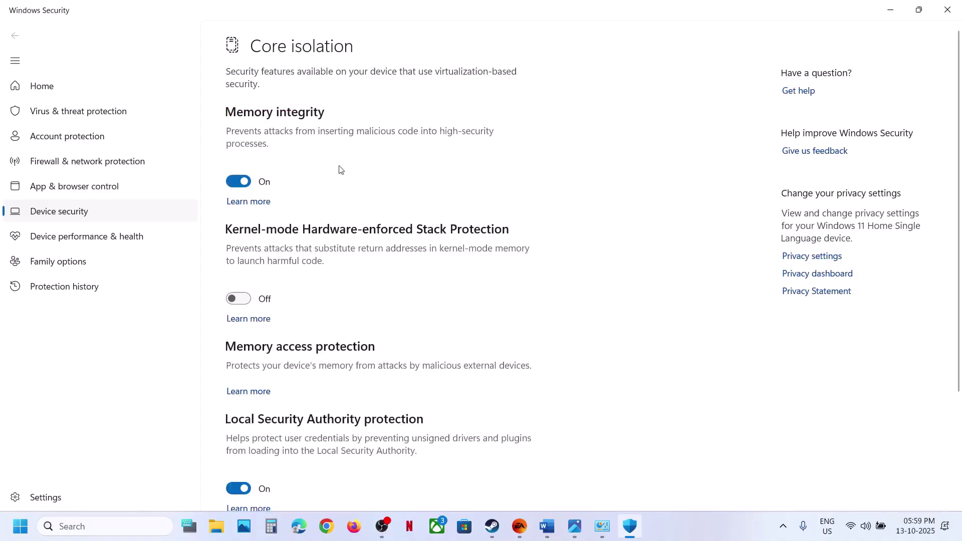
Step: Switch to the Word document and highlight the step 10 advice on creating a new Windows admin account
{"action": "left_click", "coordinate": [547, 527]}
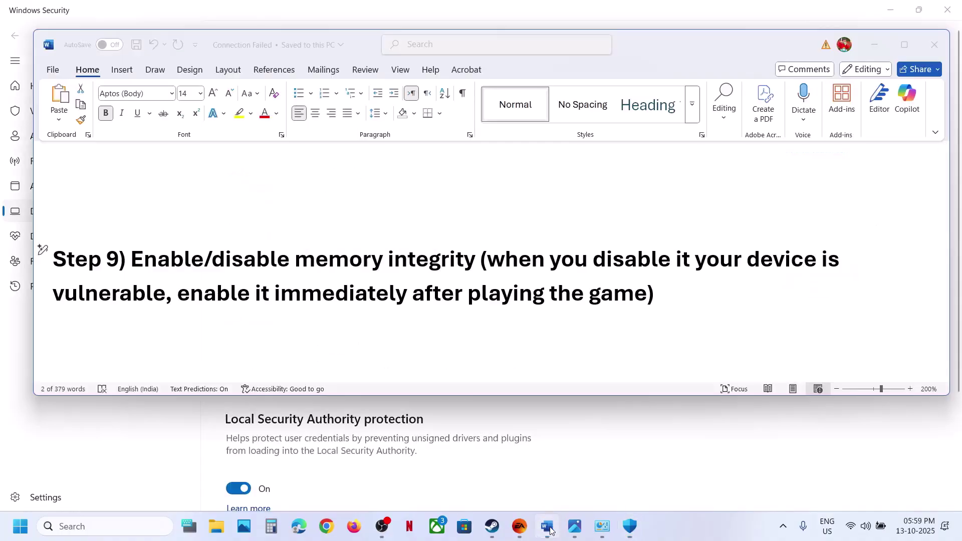
{"action": "scroll", "coordinate": [370, 289], "scroll_direction": "down", "scroll_amount": 2}
{"action": "scroll", "coordinate": [381, 273], "scroll_direction": "up", "scroll_amount": 1}
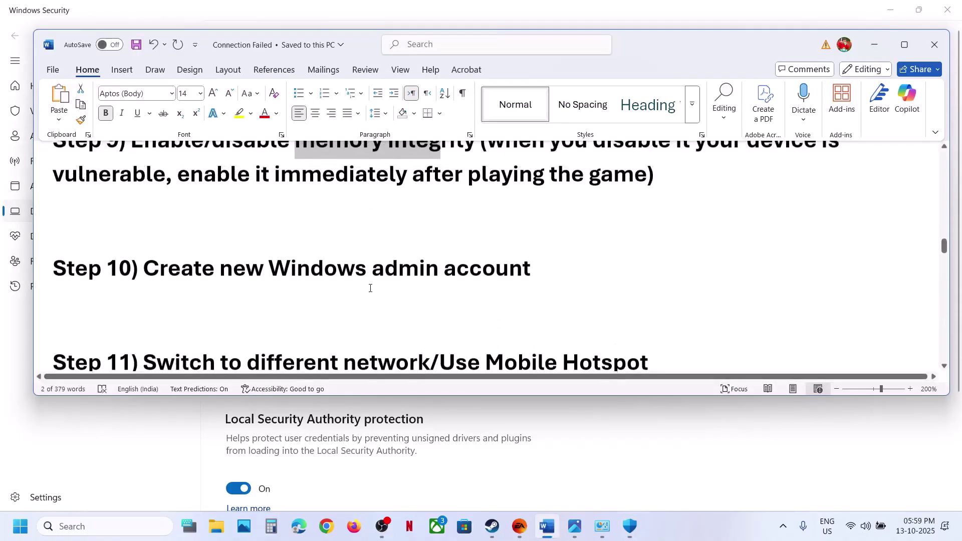
{"action": "left_click_drag", "start_coordinate": [221, 276], "coordinate": [533, 276]}
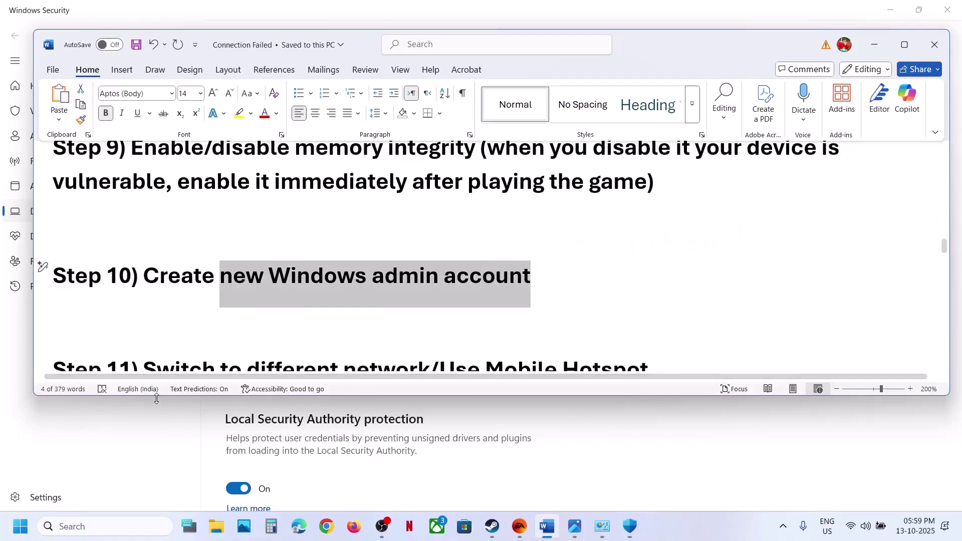
Step: Open the Other users page of the Accounts section in Windows Settings
{"action": "key", "text": "super+i"}
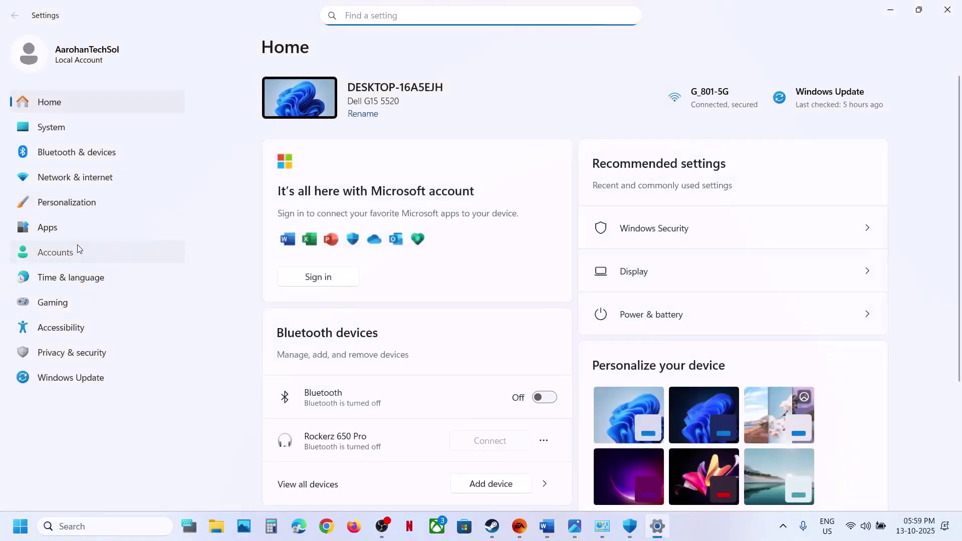
{"action": "left_click", "coordinate": [77, 246]}
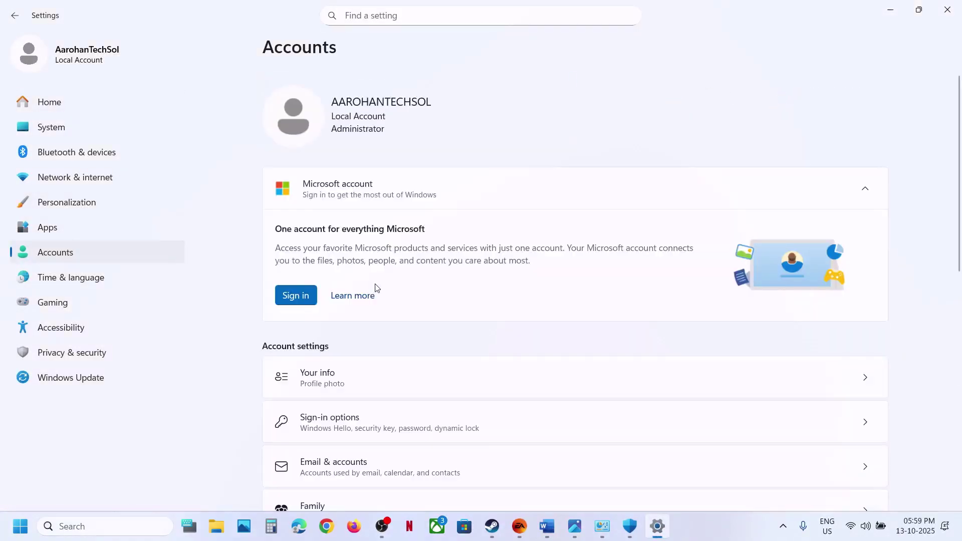
{"action": "scroll", "coordinate": [375, 283], "scroll_direction": "down", "scroll_amount": 5}
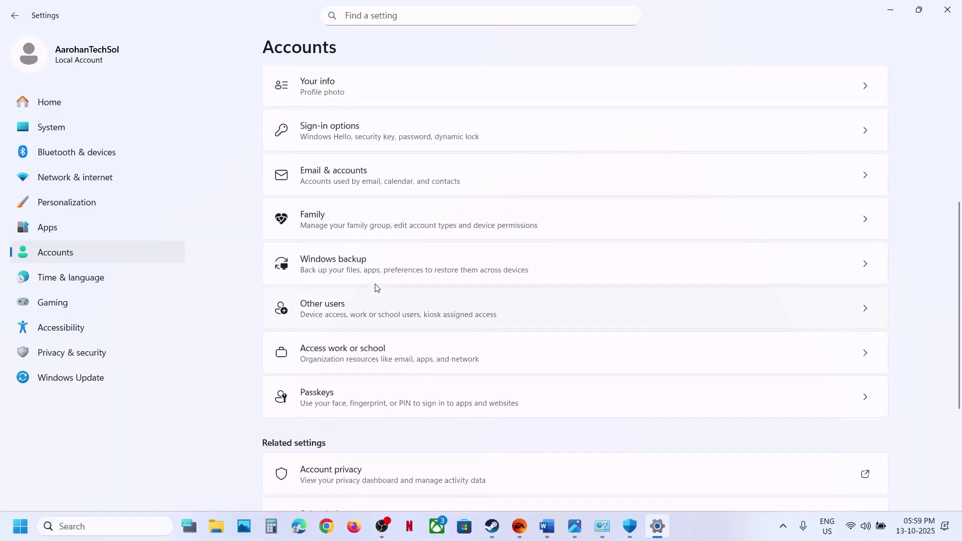
{"action": "left_click", "coordinate": [353, 307]}
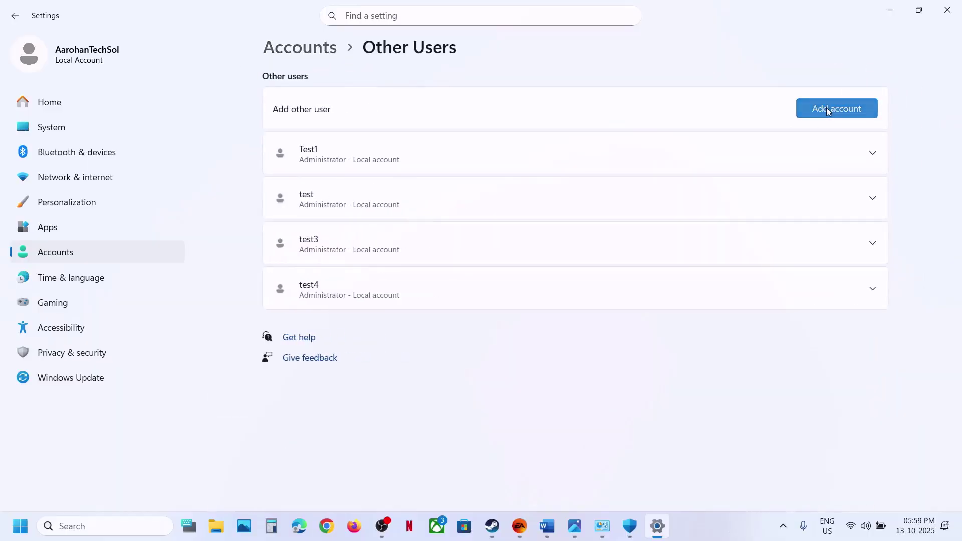
Step: Add a local user named test5 without a Microsoft account, leaving the password blank
{"action": "left_click", "coordinate": [827, 108]}
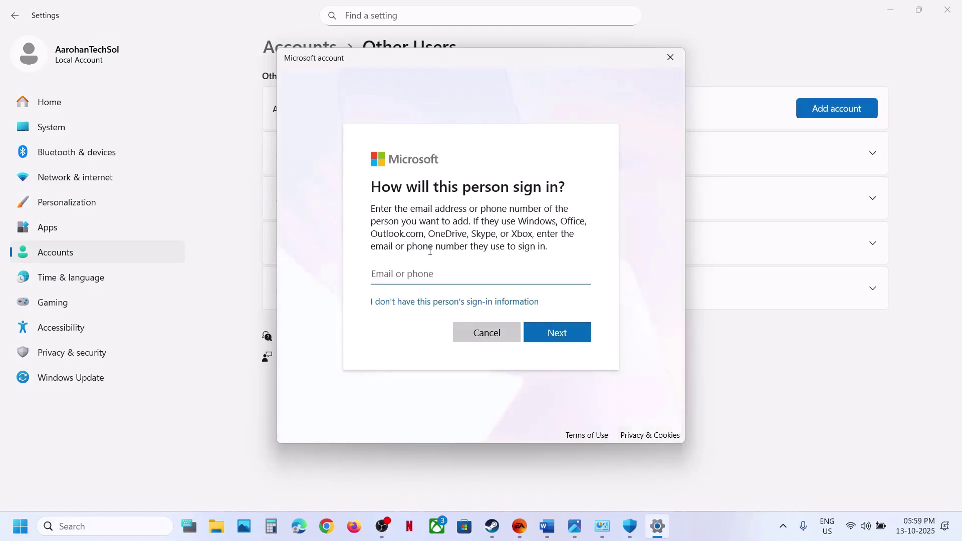
{"action": "left_click", "coordinate": [405, 302]}
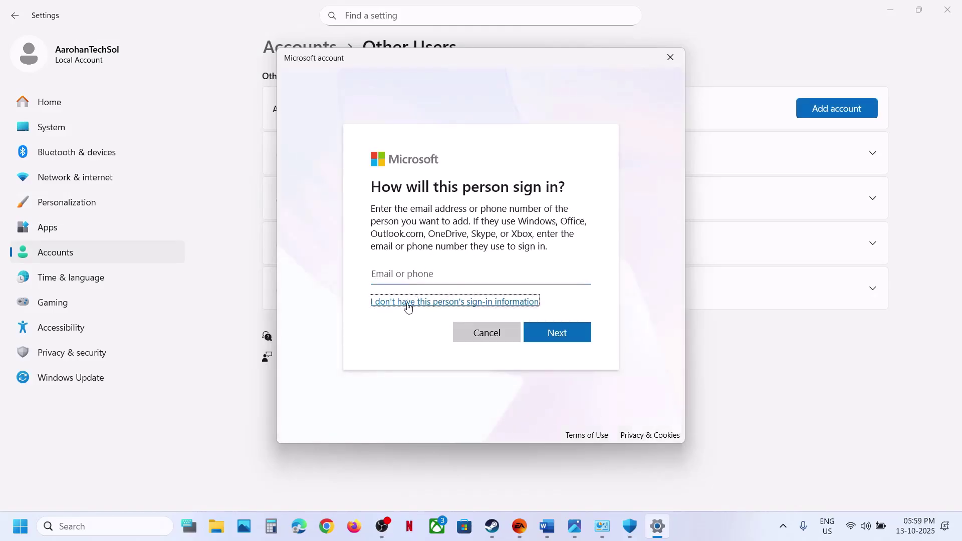
{"action": "left_click", "coordinate": [465, 306]}
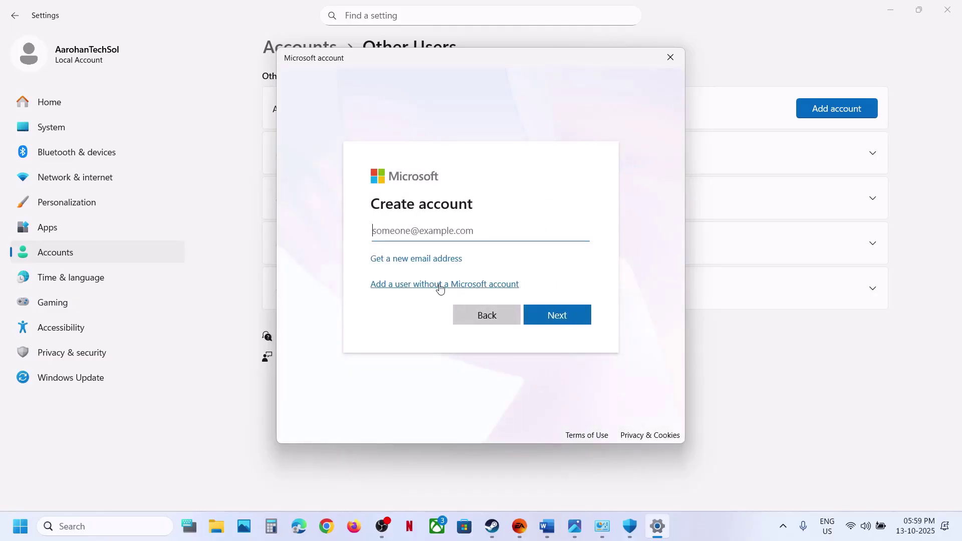
{"action": "left_click", "coordinate": [440, 286]}
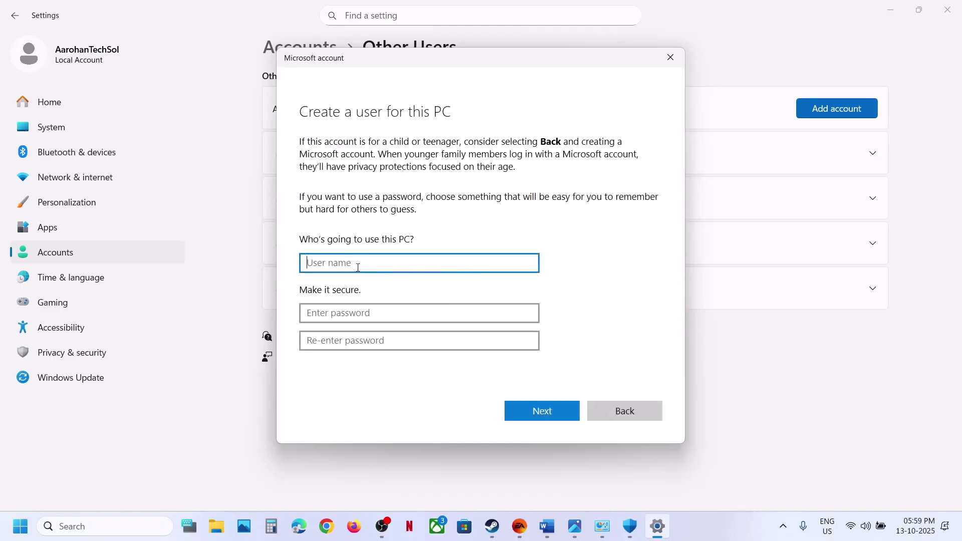
{"action": "type", "text": "est"}
{"action": "key", "text": "BackSpace"}
{"action": "key", "text": "BackSpace"}
{"action": "type", "text": "tes"}
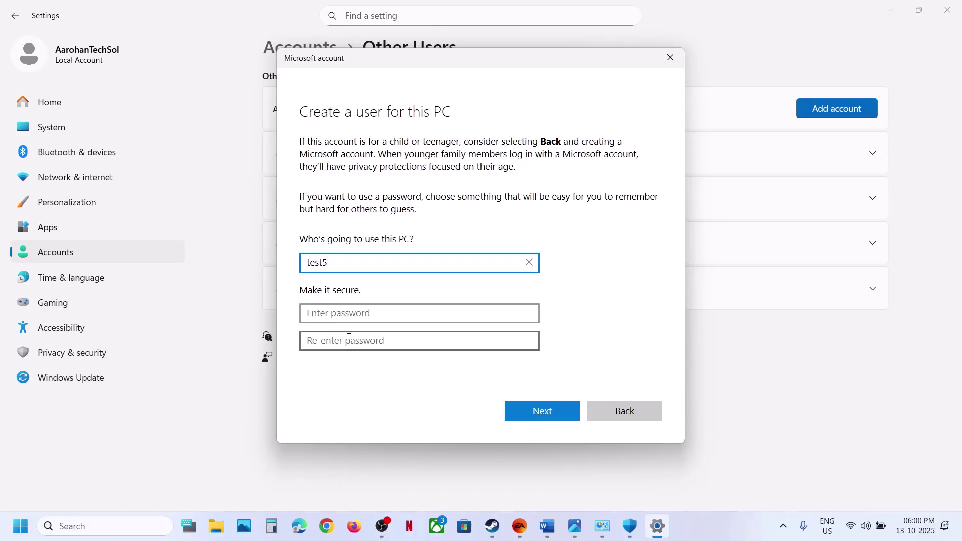
{"action": "left_click", "coordinate": [532, 408]}
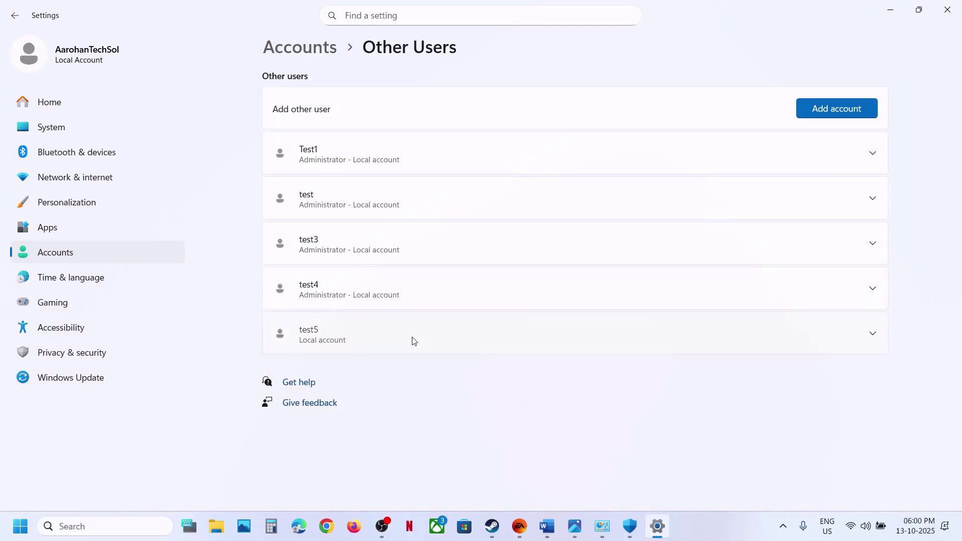
Step: Change the account type of the test5 local user to Administrator
{"action": "left_click", "coordinate": [413, 340]}
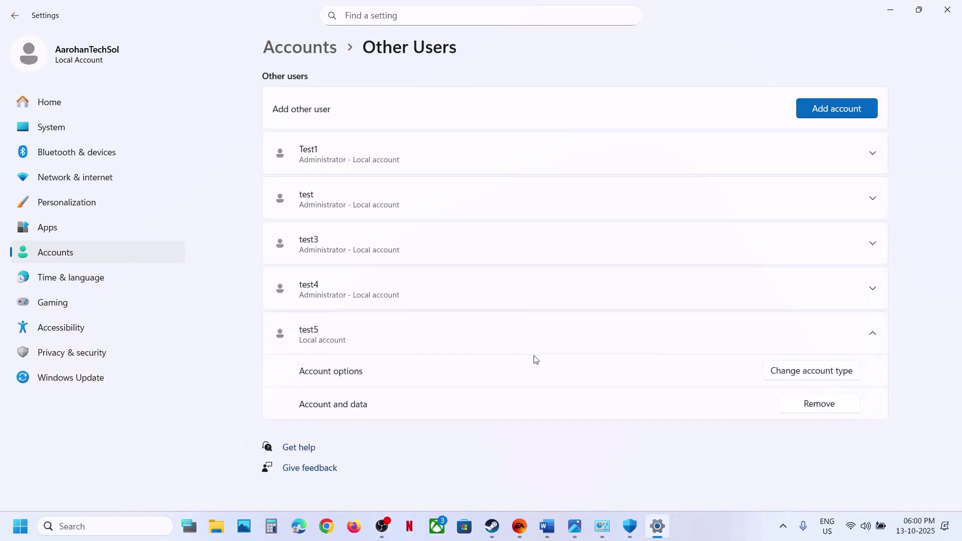
{"action": "left_click", "coordinate": [799, 370]}
{"action": "left_click", "coordinate": [419, 273]}
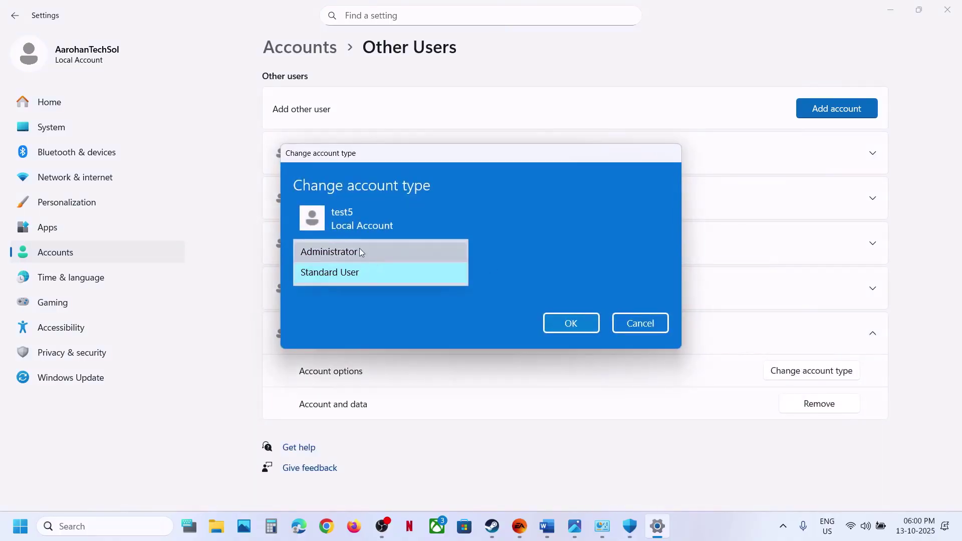
{"action": "left_click", "coordinate": [359, 250]}
{"action": "left_click", "coordinate": [569, 323]}
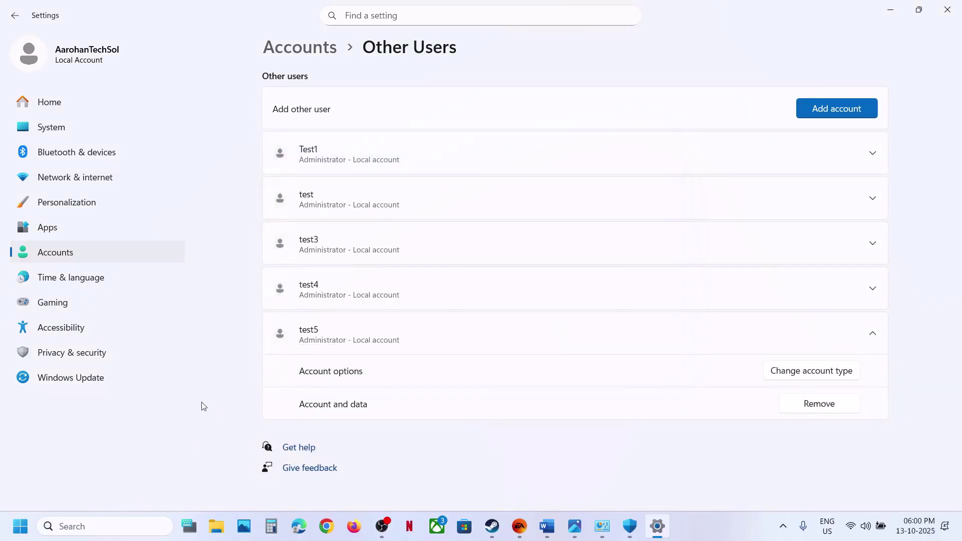
Step: Look at the computer's power options without choosing one
{"action": "left_click", "coordinate": [10, 537]}
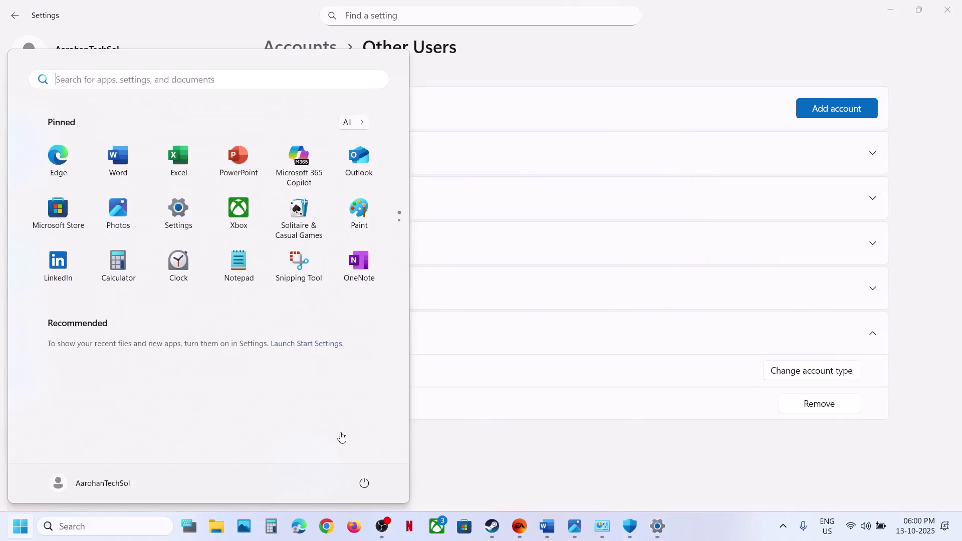
{"action": "left_click", "coordinate": [364, 483]}
{"action": "key", "text": "Escape"}
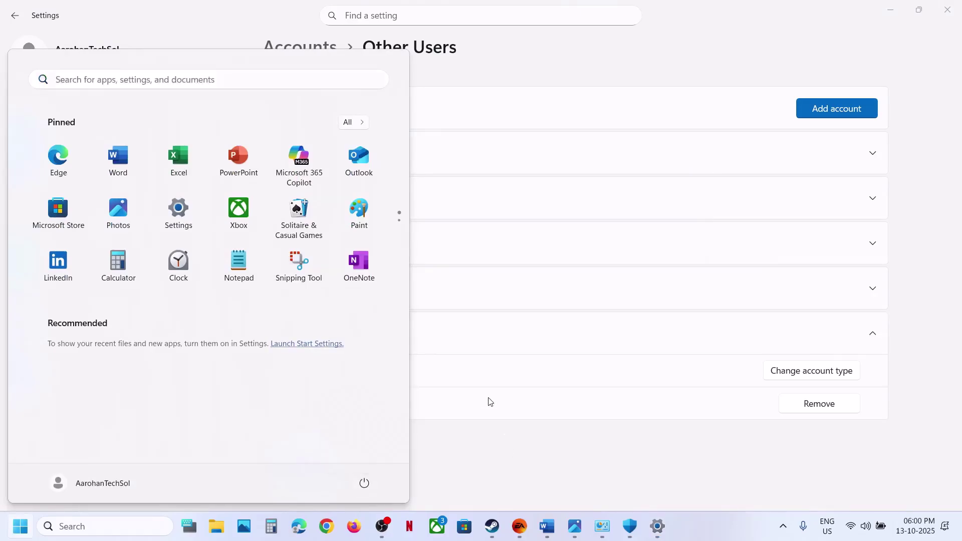
{"action": "left_click", "coordinate": [483, 440]}
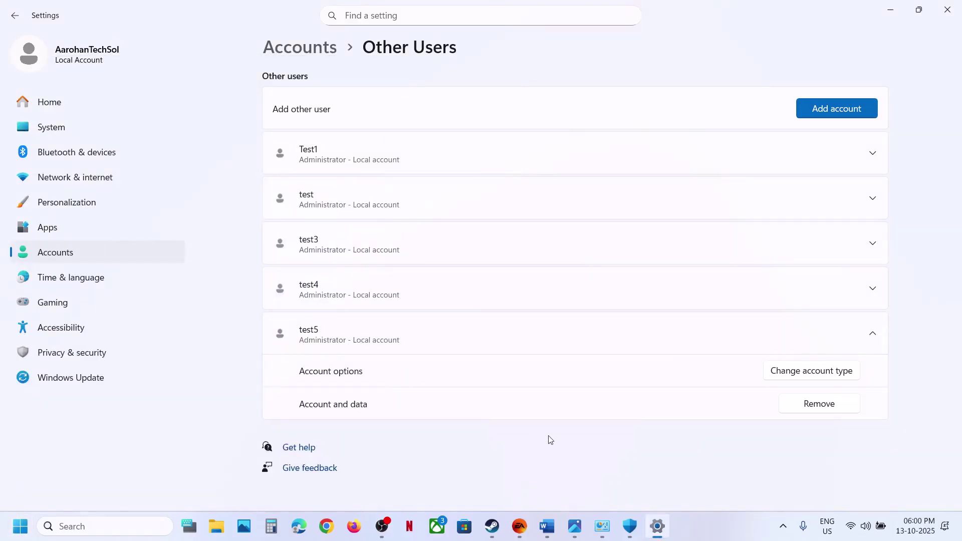
Step: Switch to the Word document and highlight the step 11 advice on switching to a different network or using a mobile hotspot
{"action": "left_click", "coordinate": [549, 531]}
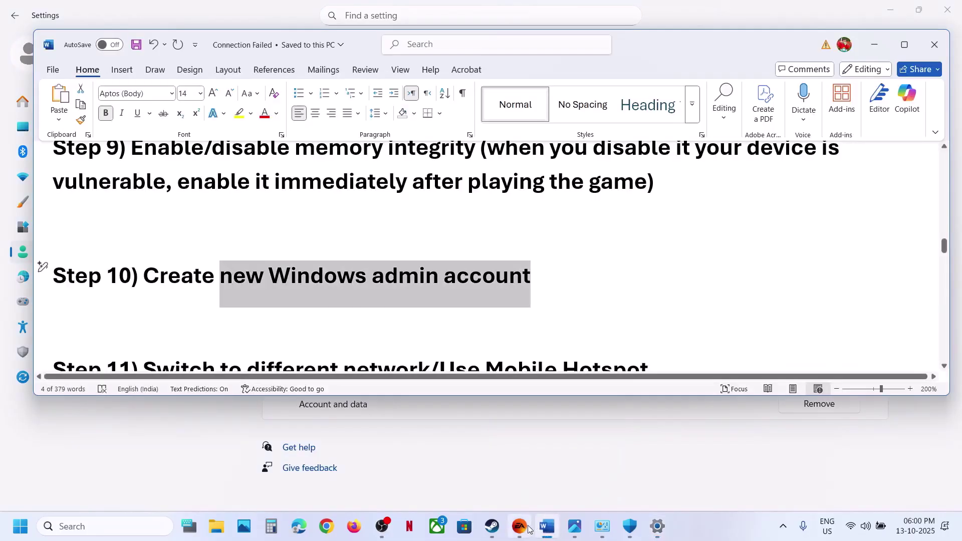
{"action": "mouse_move", "coordinate": [519, 535]}
{"action": "left_click", "coordinate": [319, 303]}
{"action": "scroll", "coordinate": [318, 303], "scroll_direction": "down", "scroll_amount": 2}
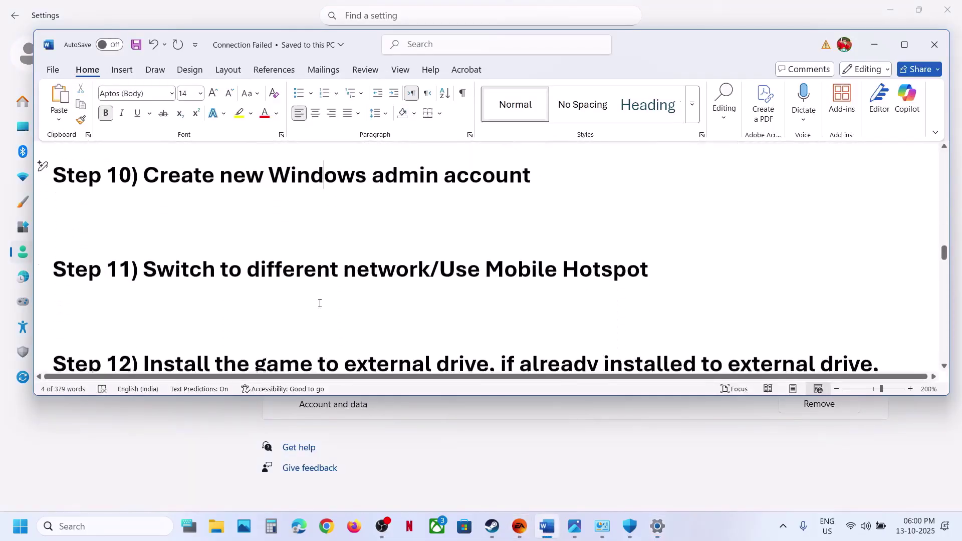
{"action": "left_click_drag", "start_coordinate": [192, 271], "coordinate": [651, 270]}
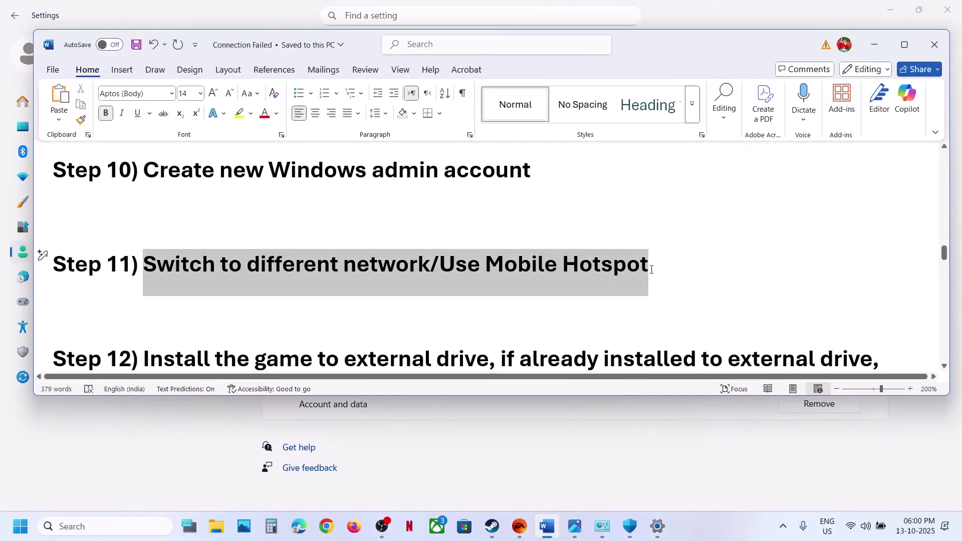
Step: Connect the computer to the G_801-4G Wi-Fi network and return to the Word document
{"action": "left_click", "coordinate": [861, 524]}
{"action": "left_click", "coordinate": [789, 288]}
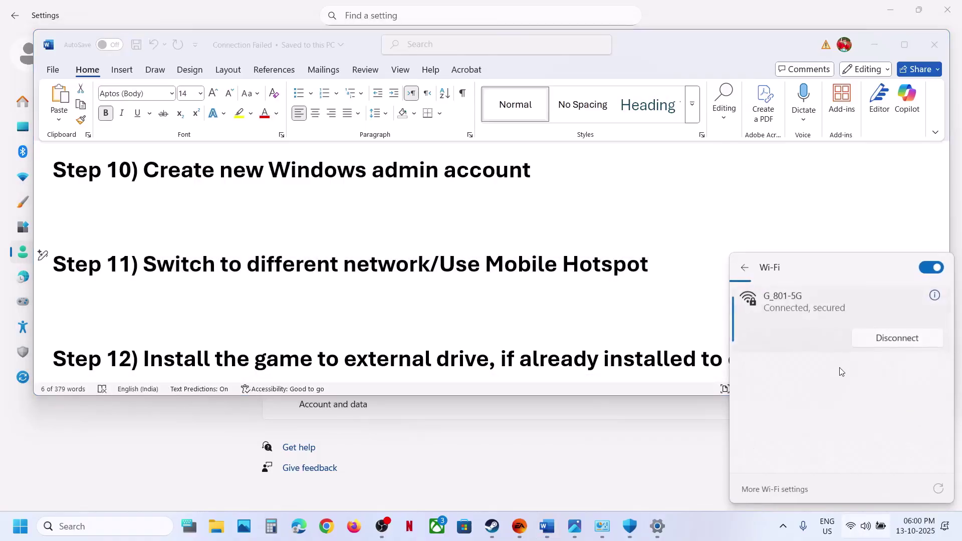
{"action": "left_click", "coordinate": [806, 377]}
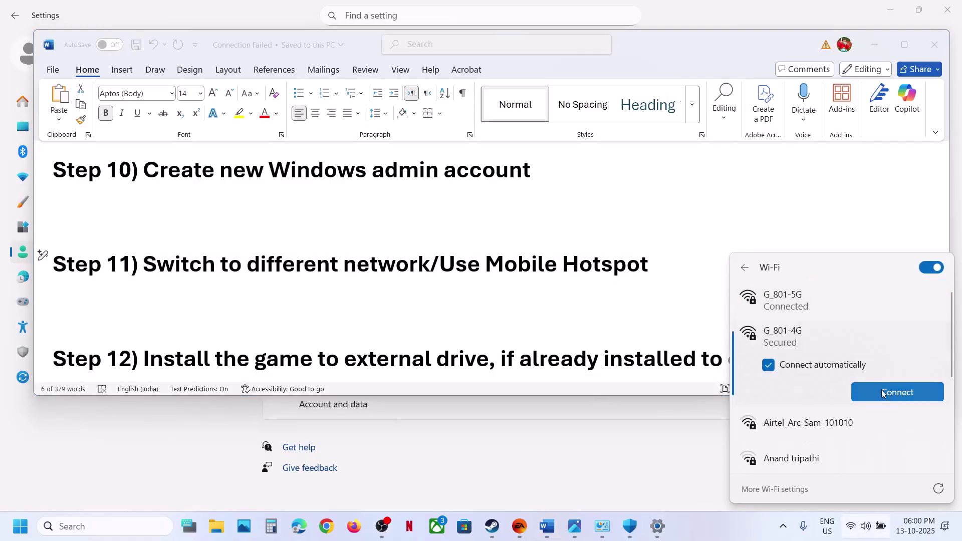
{"action": "left_click", "coordinate": [883, 394]}
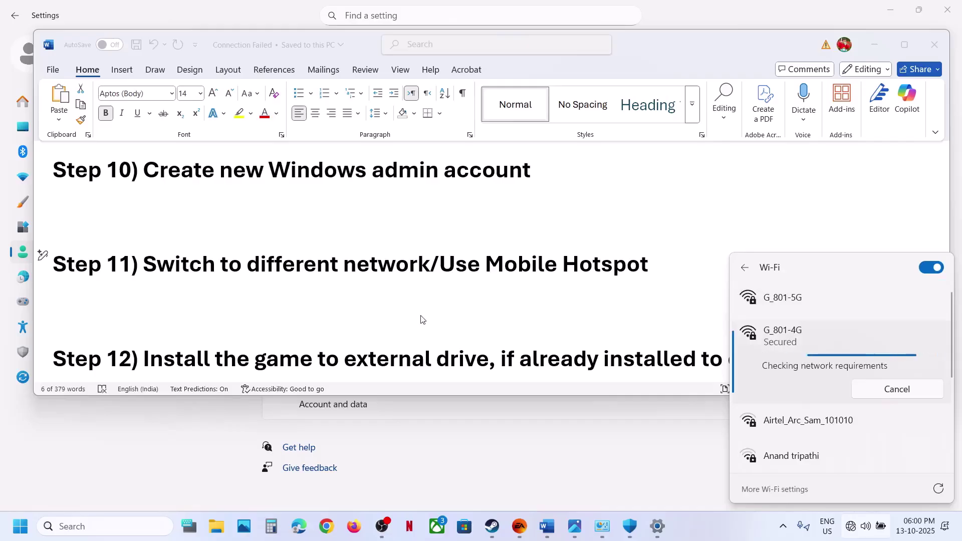
{"action": "left_click", "coordinate": [470, 279]}
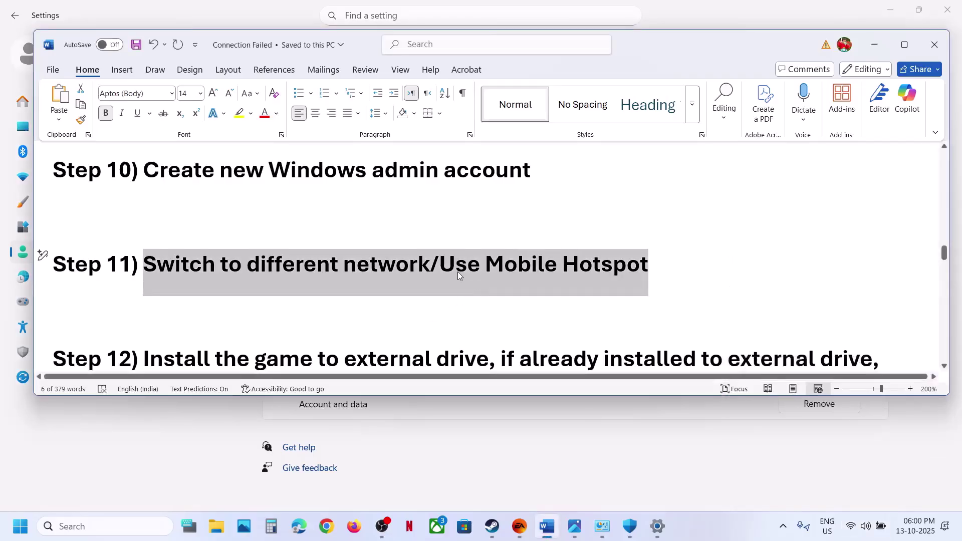
Step: Highlight "Use Mobile Hotspot" in step 11 and turn on Mobile Data and Personal Hotspot on the phone
{"action": "left_click_drag", "start_coordinate": [458, 272], "coordinate": [612, 265]}
{"action": "left_click", "coordinate": [752, 539]}
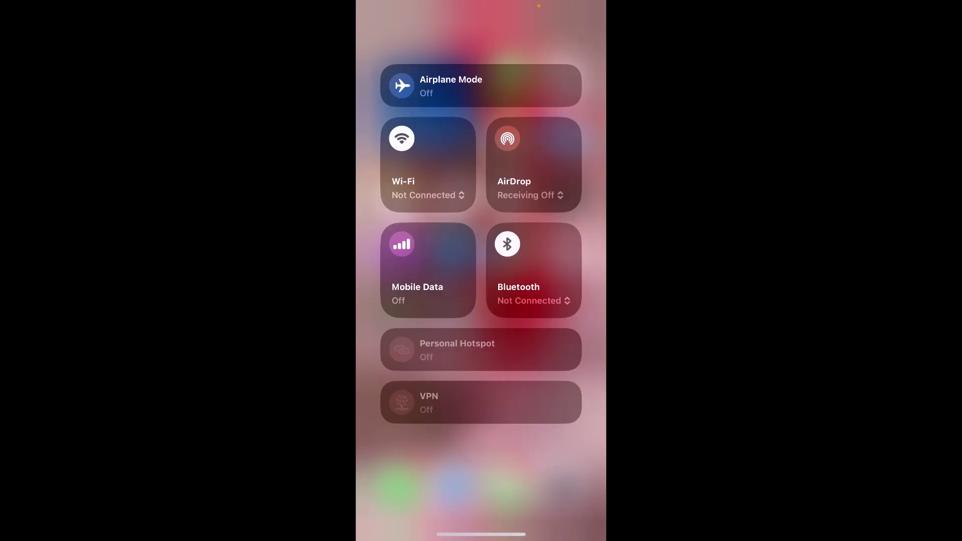
{"action": "left_click", "coordinate": [401, 245]}
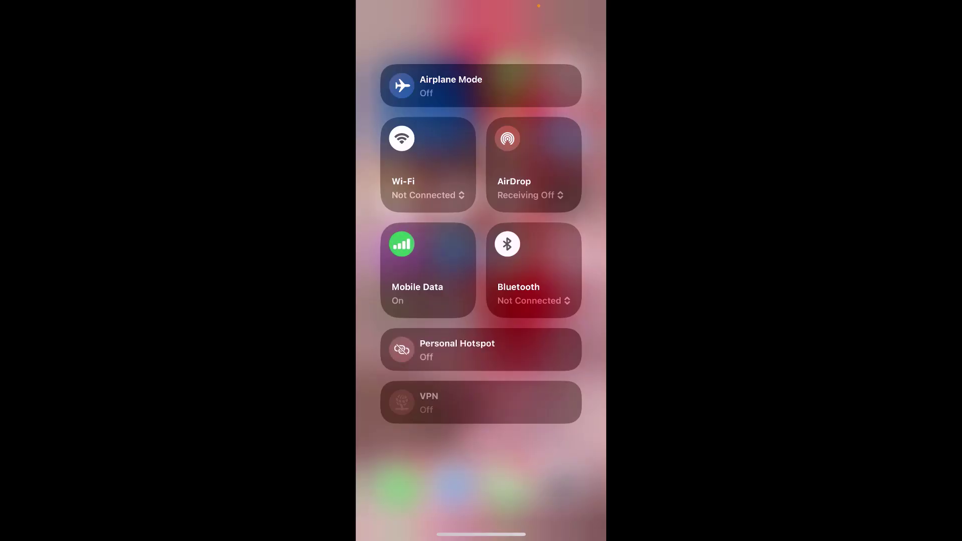
{"action": "left_click", "coordinate": [401, 350]}
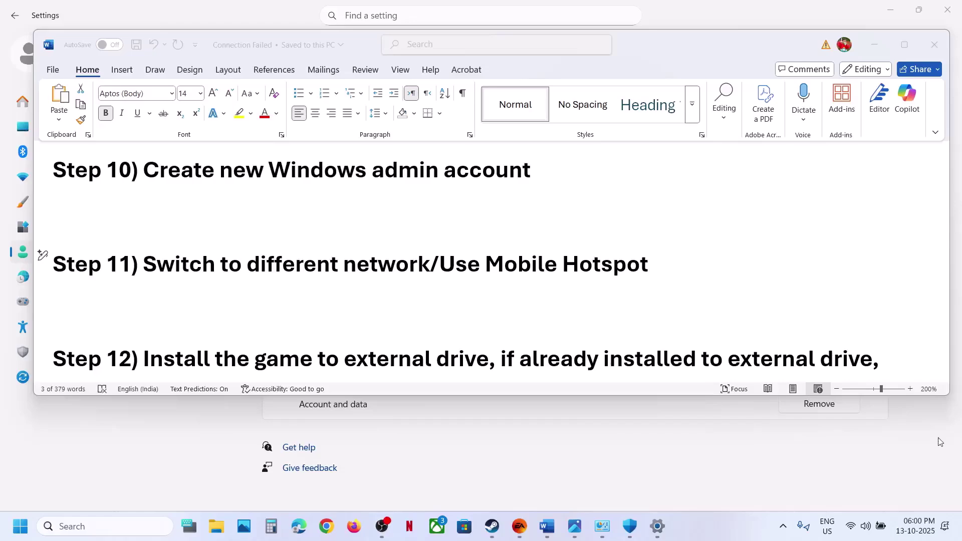
Step: Check the list of available Wi-Fi networks on the computer and return to the document
{"action": "left_click", "coordinate": [865, 526]}
{"action": "left_click", "coordinate": [790, 298]}
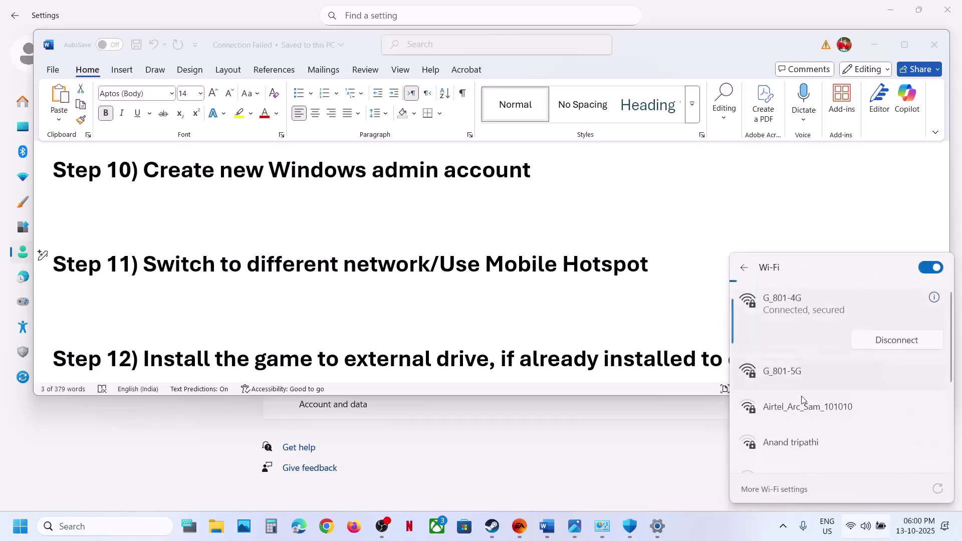
{"action": "left_click", "coordinate": [550, 290]}
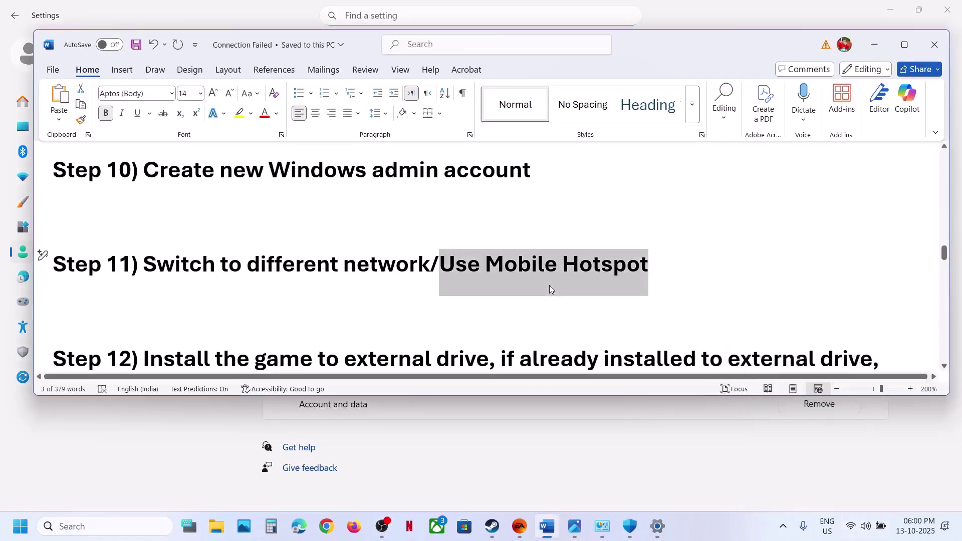
Step: Highlight the step 12 advice on installing the game to an external drive, or to the internal drive if already on an external one
{"action": "scroll", "coordinate": [551, 286], "scroll_direction": "down", "scroll_amount": 3}
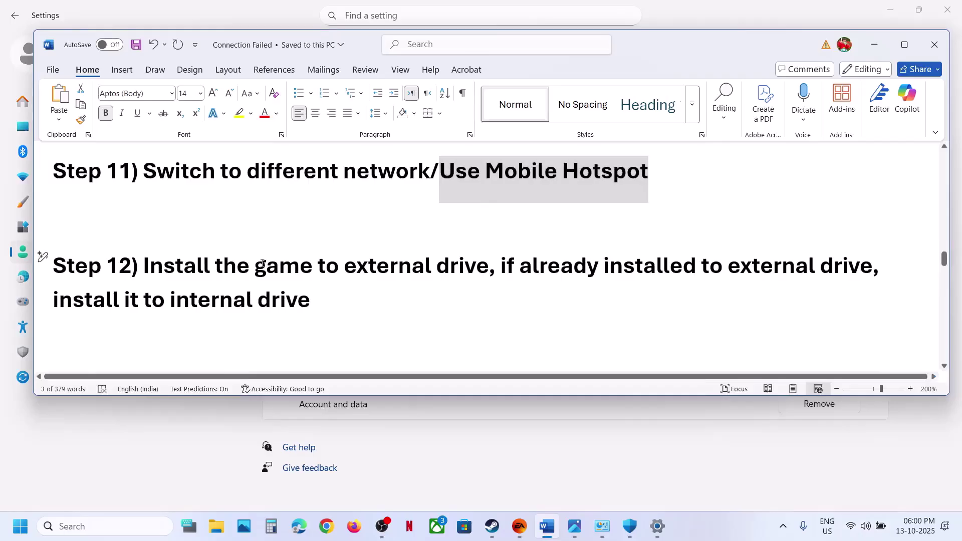
{"action": "left_click_drag", "start_coordinate": [209, 267], "coordinate": [435, 266]}
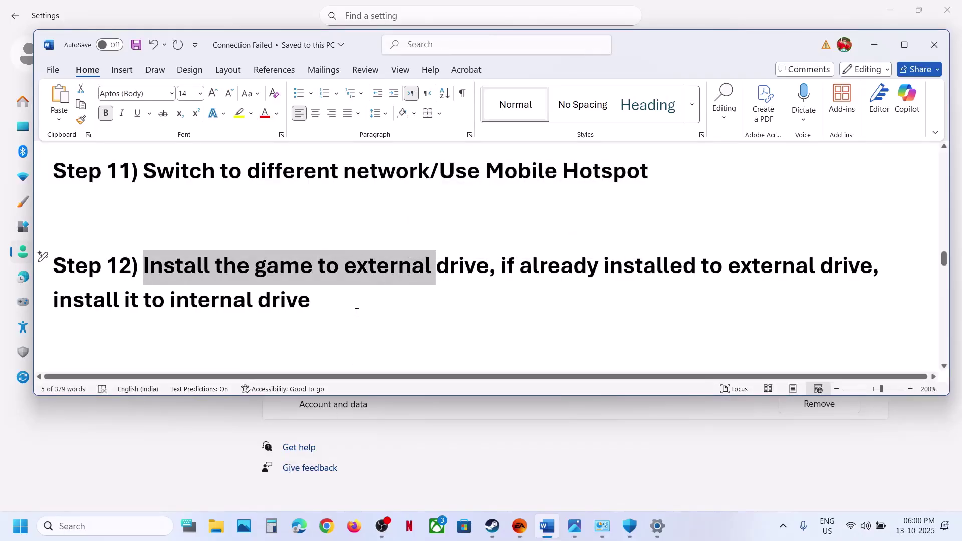
{"action": "left_click", "coordinate": [387, 290]}
{"action": "left_click_drag", "start_coordinate": [353, 263], "coordinate": [872, 266]}
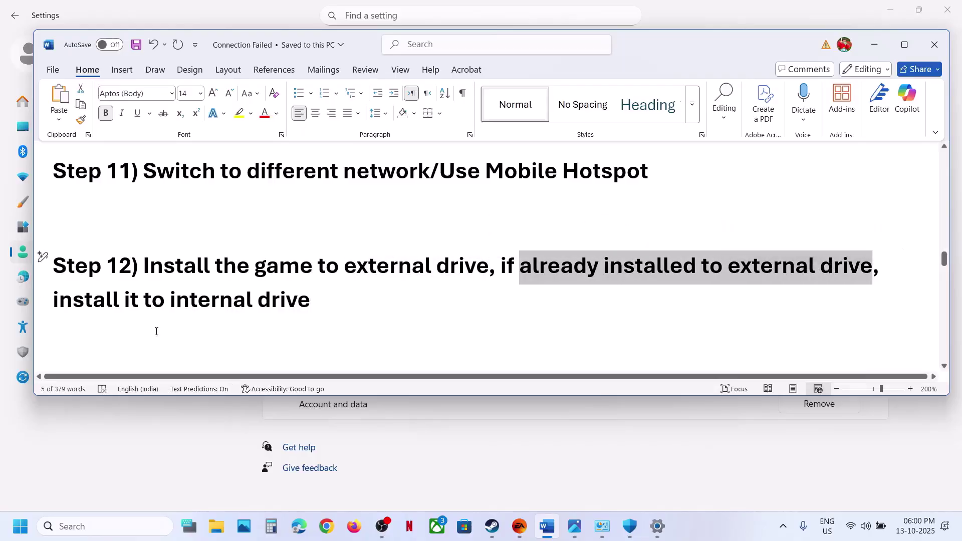
{"action": "left_click_drag", "start_coordinate": [75, 301], "coordinate": [310, 300]}
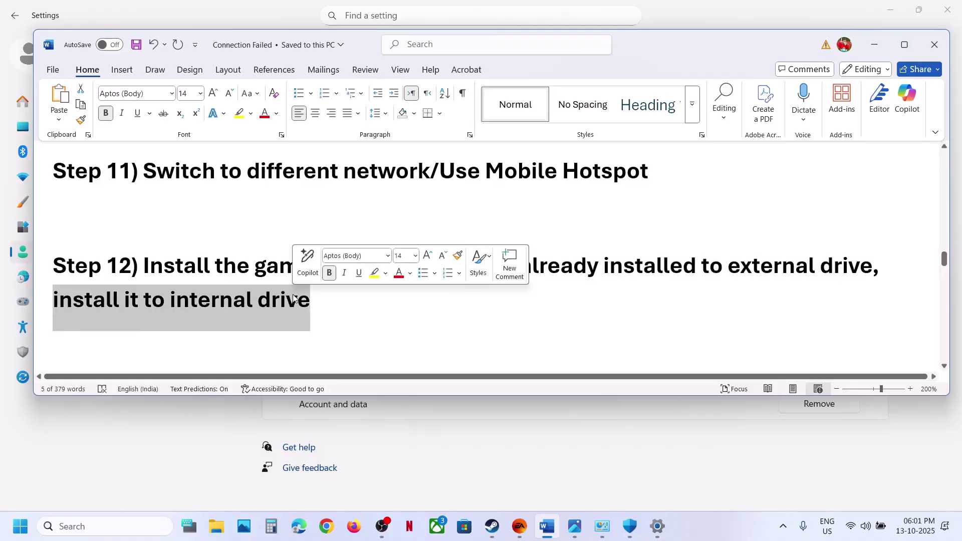
{"action": "left_click", "coordinate": [339, 307]}
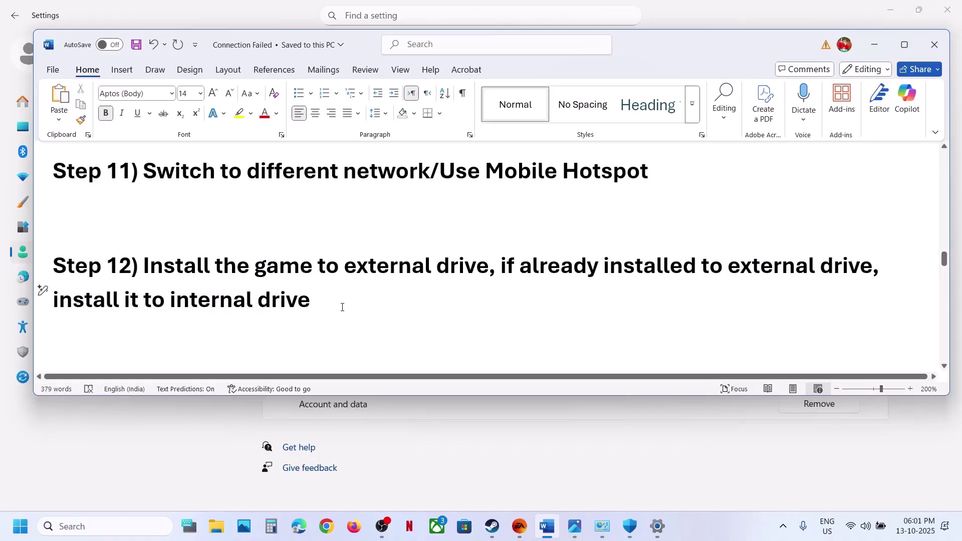
{"action": "left_click_drag", "start_coordinate": [343, 306], "coordinate": [77, 270]}
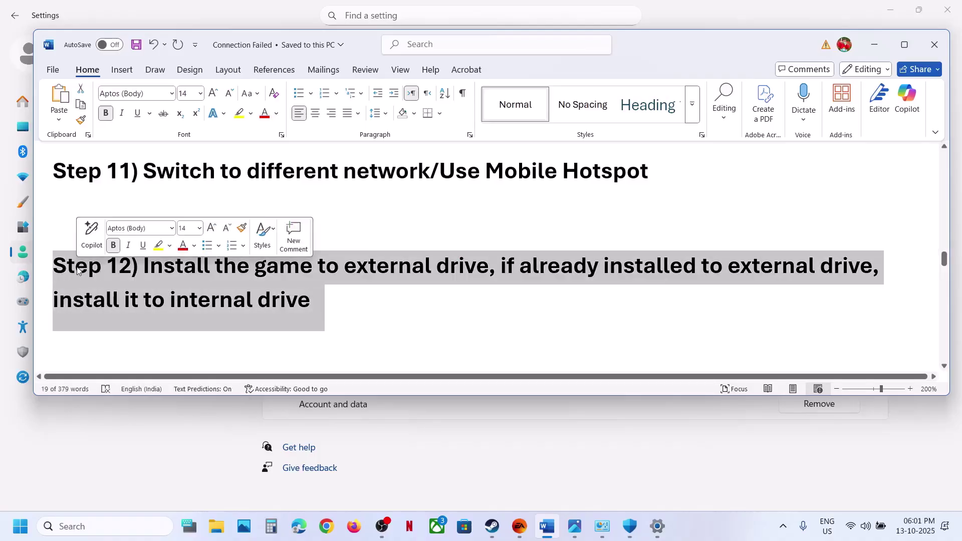
{"action": "left_click", "coordinate": [365, 289]}
Step: Highlight the step 13 advice on allowing the game exe in the antivirus program and switch to Windows Settings
{"action": "scroll", "coordinate": [365, 286], "scroll_direction": "down", "scroll_amount": 3}
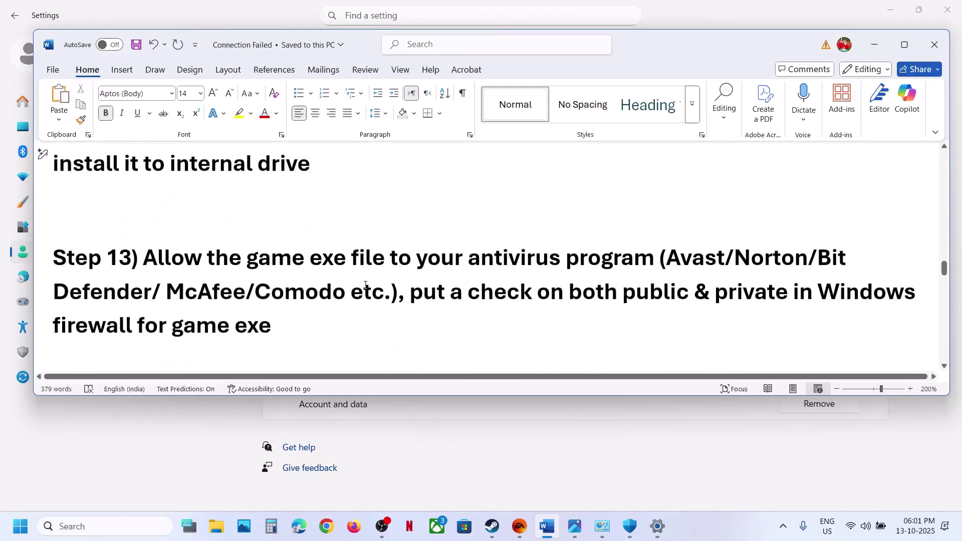
{"action": "left_click_drag", "start_coordinate": [179, 248], "coordinate": [601, 240]}
{"action": "key", "text": "alt+Tab"}
{"action": "left_click", "coordinate": [600, 238]}
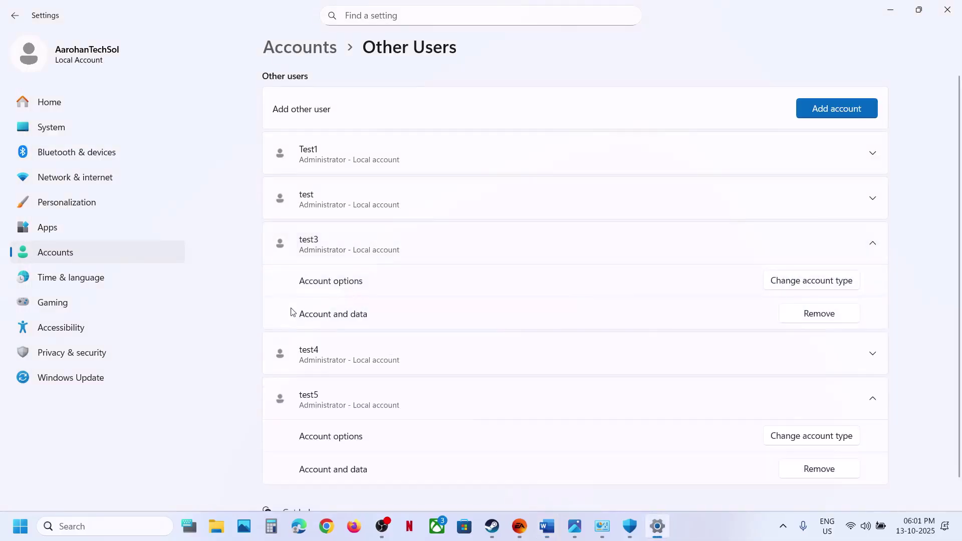
Step: Open Virus & threat protection from the Windows Security page of the Privacy & security settings
{"action": "left_click", "coordinate": [72, 352]}
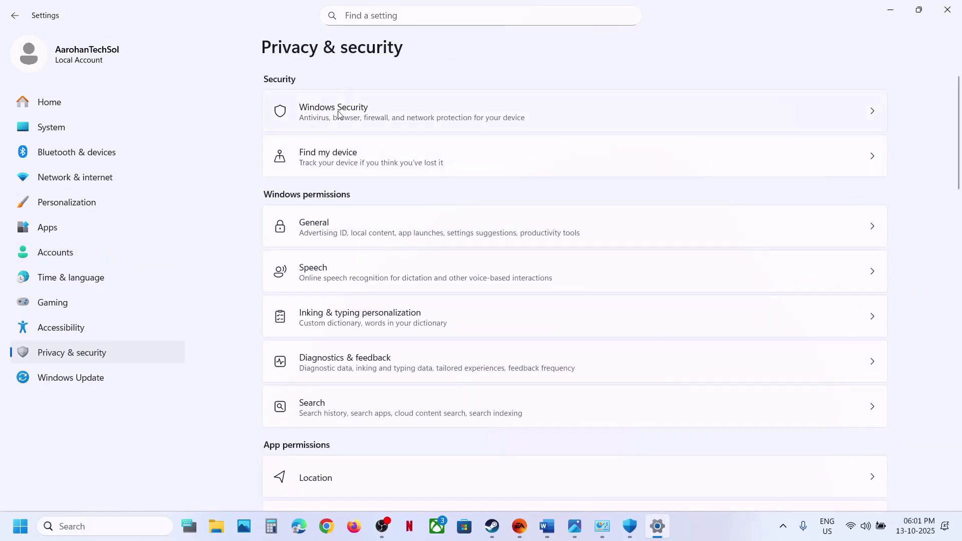
{"action": "left_click", "coordinate": [338, 115]}
{"action": "left_click", "coordinate": [403, 178]}
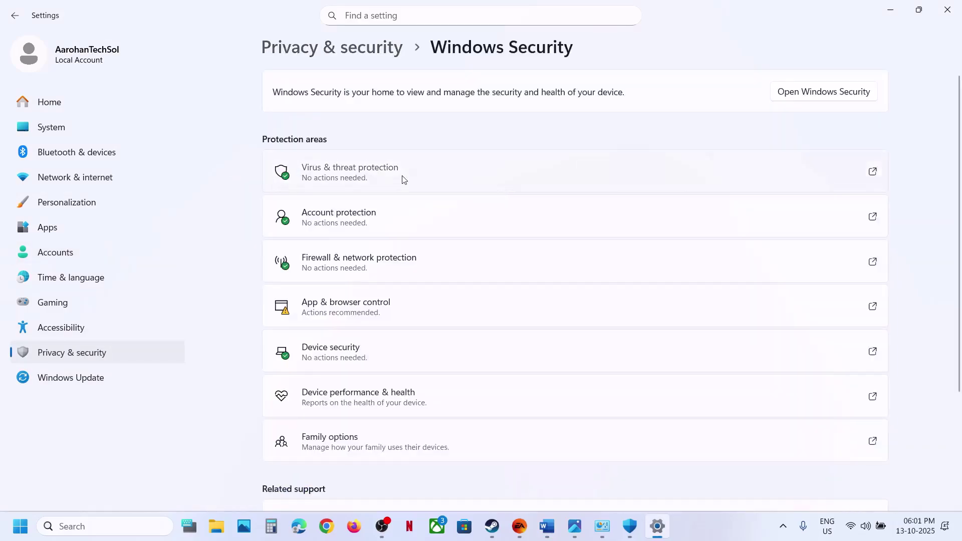
Step: Open the ransomware protection list of apps allowed through Controlled folder access, approving the User Account Control request
{"action": "scroll", "coordinate": [338, 322], "scroll_direction": "down", "scroll_amount": 3}
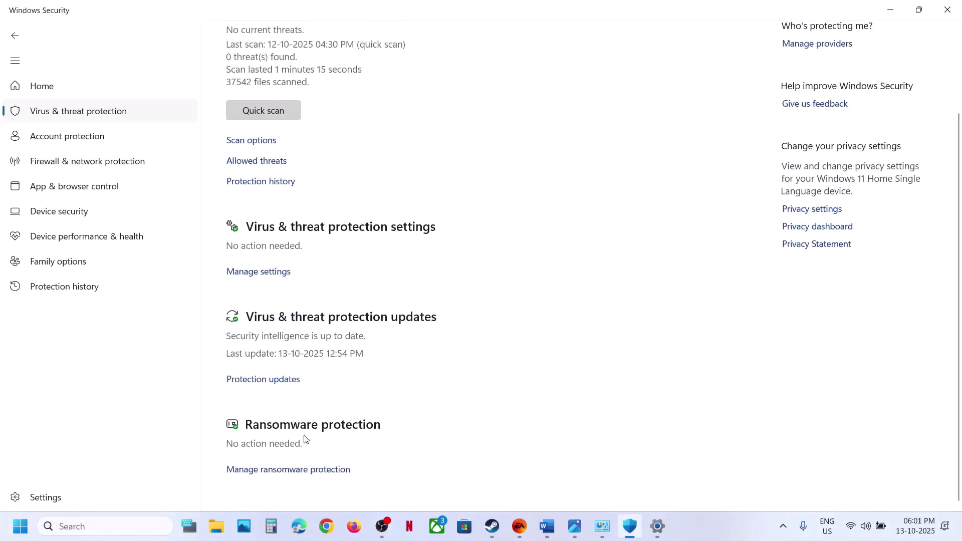
{"action": "left_click", "coordinate": [281, 468]}
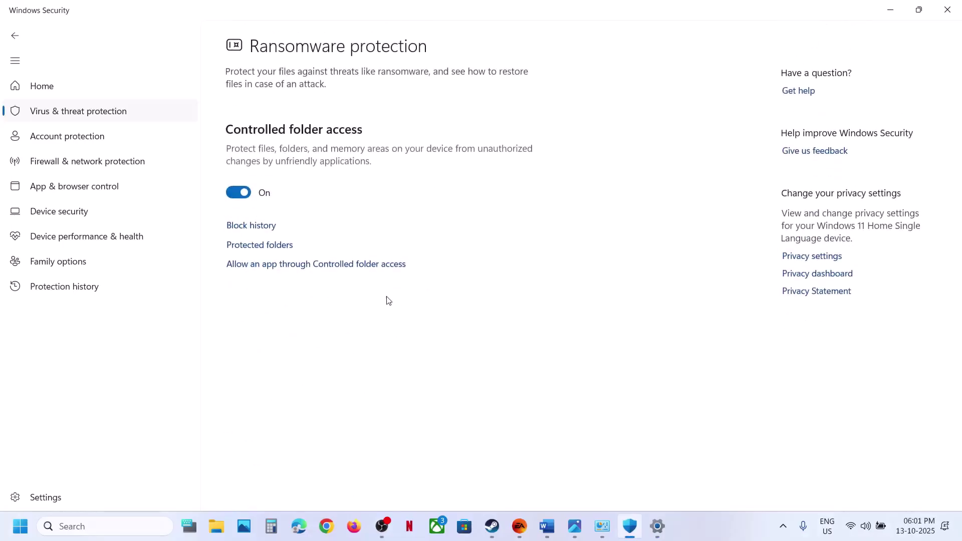
{"action": "left_click", "coordinate": [290, 265]}
{"action": "left_click", "coordinate": [417, 363]}
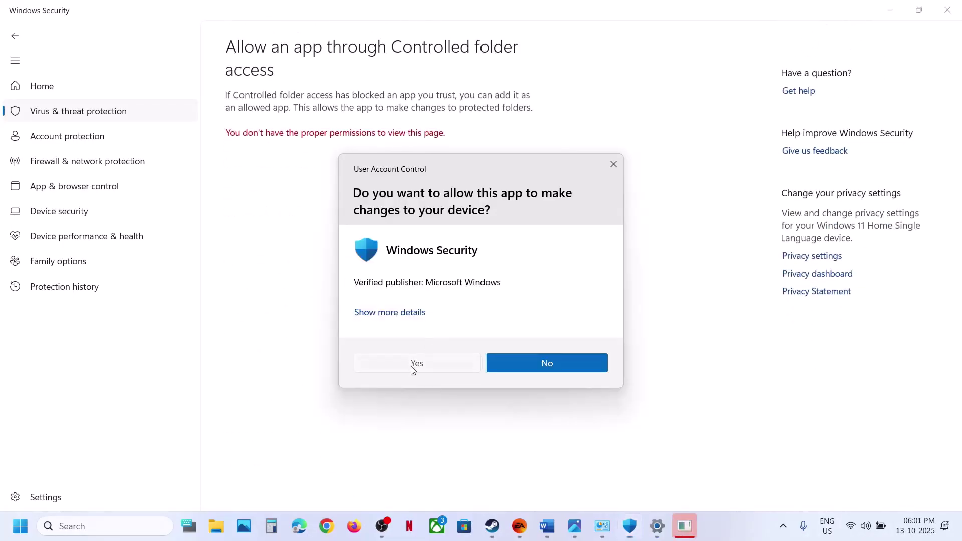
Step: Add bf6 from the Battlefield 6 installation folder to the apps allowed through Controlled folder access
{"action": "scroll", "coordinate": [415, 370], "scroll_direction": "down", "scroll_amount": 3}
{"action": "left_click", "coordinate": [323, 52]}
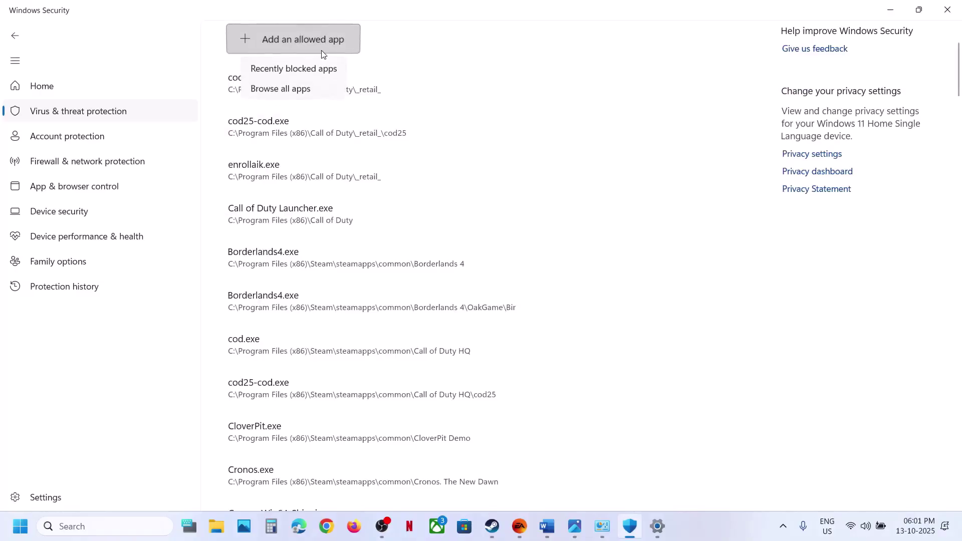
{"action": "left_click", "coordinate": [302, 91]}
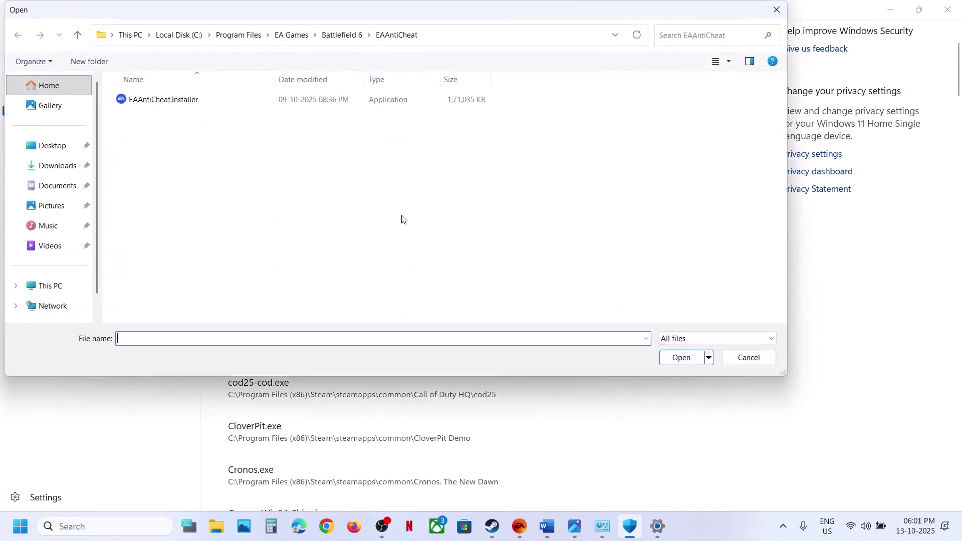
{"action": "left_click", "coordinate": [339, 37]}
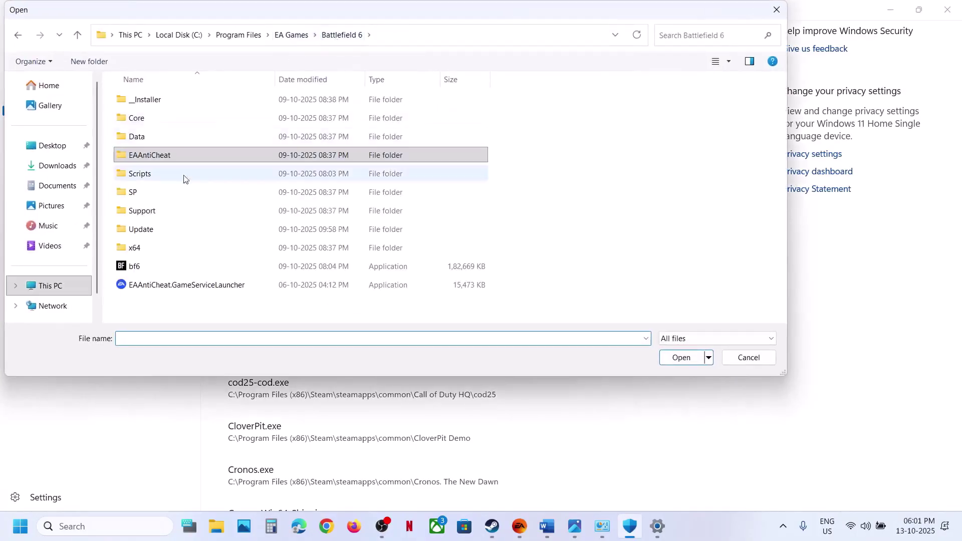
{"action": "left_click", "coordinate": [146, 266]}
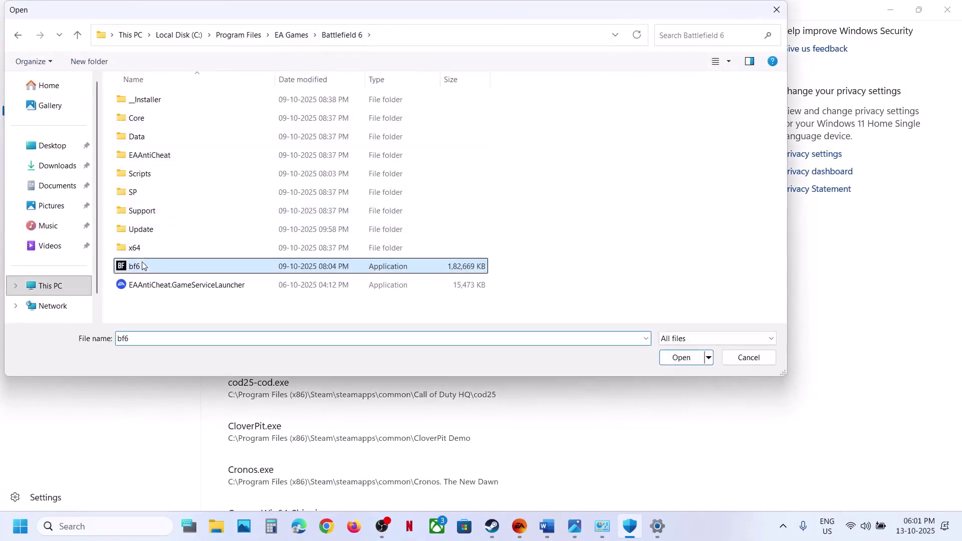
{"action": "left_click", "coordinate": [681, 358]}
Step: Allow EAAntiCheat.GameServiceLauncher from the Battlefield 6 folder through Controlled folder access
{"action": "left_click", "coordinate": [302, 50]}
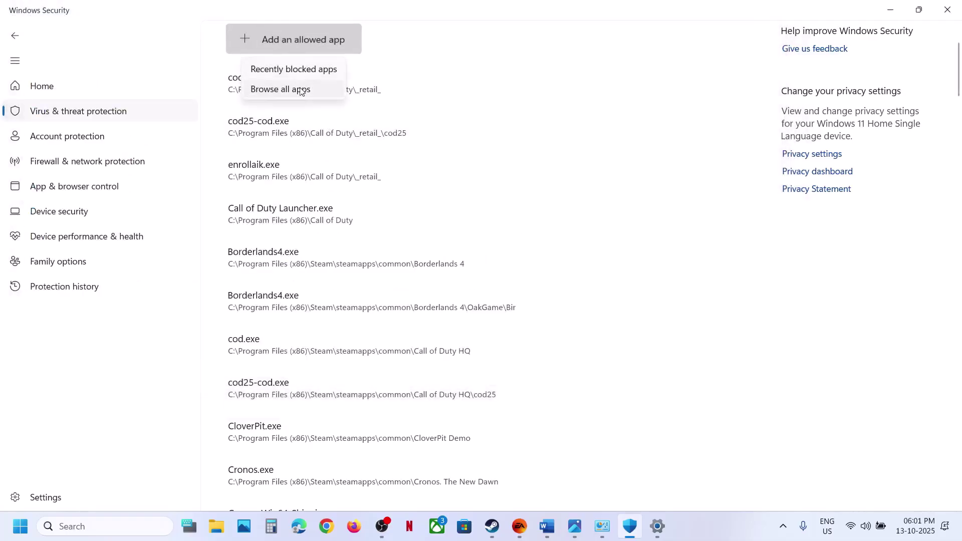
{"action": "left_click", "coordinate": [301, 89]}
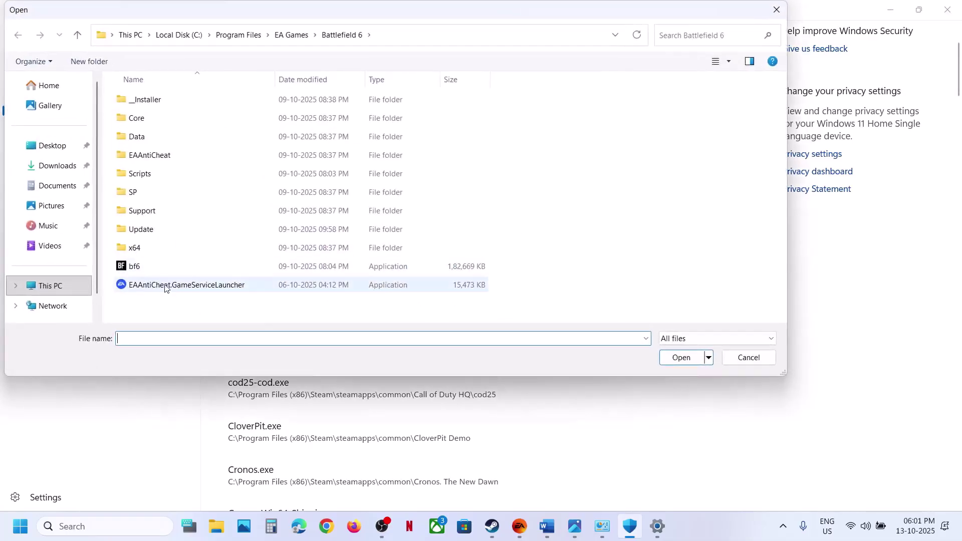
{"action": "left_click", "coordinate": [162, 288]}
{"action": "left_click", "coordinate": [162, 288]}
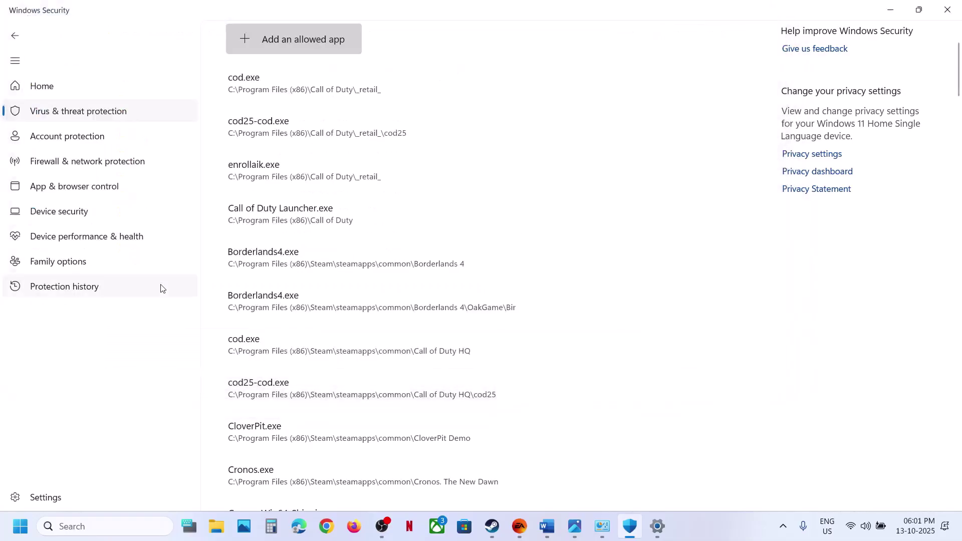
Step: Allow EAAntiCheat.Installer from the EAAntiCheat subfolder of Battlefield 6 through Controlled folder access
{"action": "left_click", "coordinate": [275, 49]}
{"action": "left_click", "coordinate": [278, 89]}
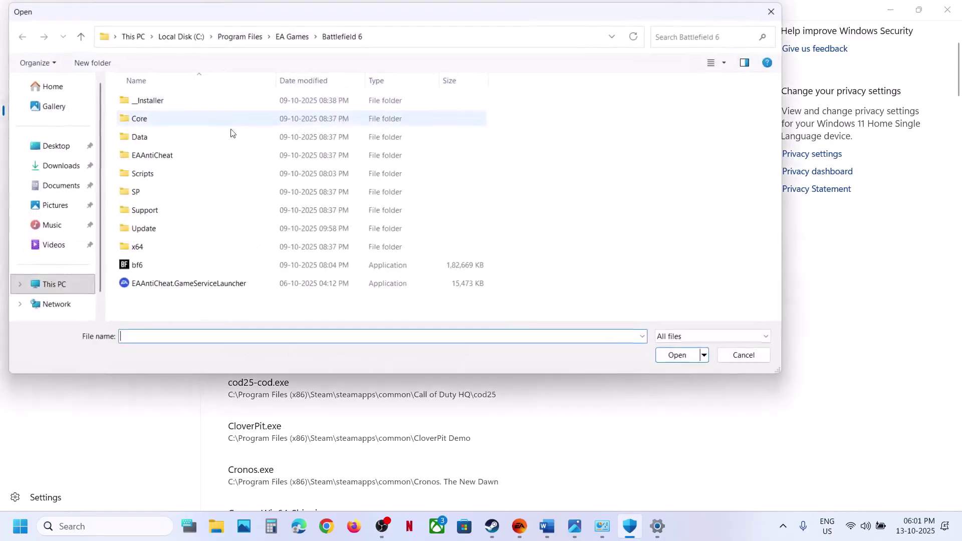
{"action": "double_click", "coordinate": [153, 156]}
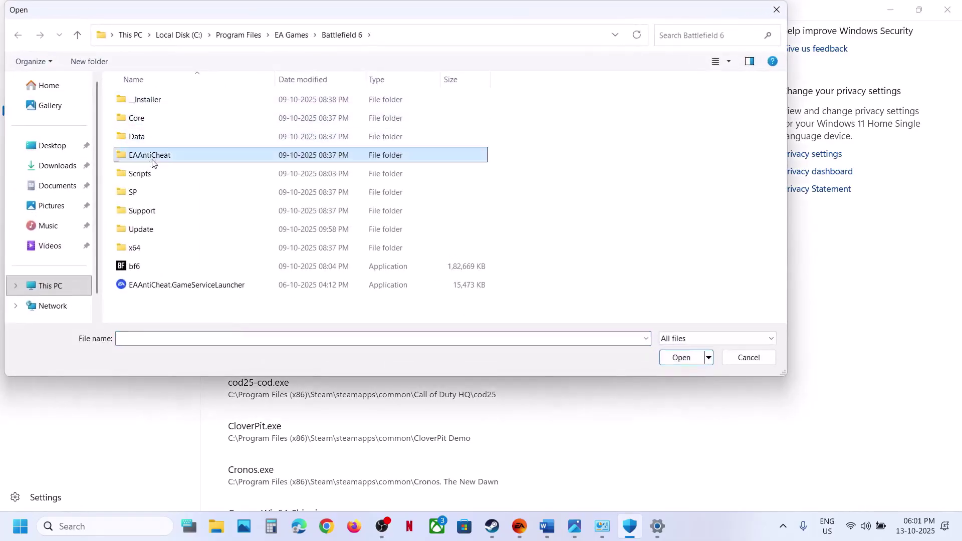
{"action": "double_click", "coordinate": [163, 99]}
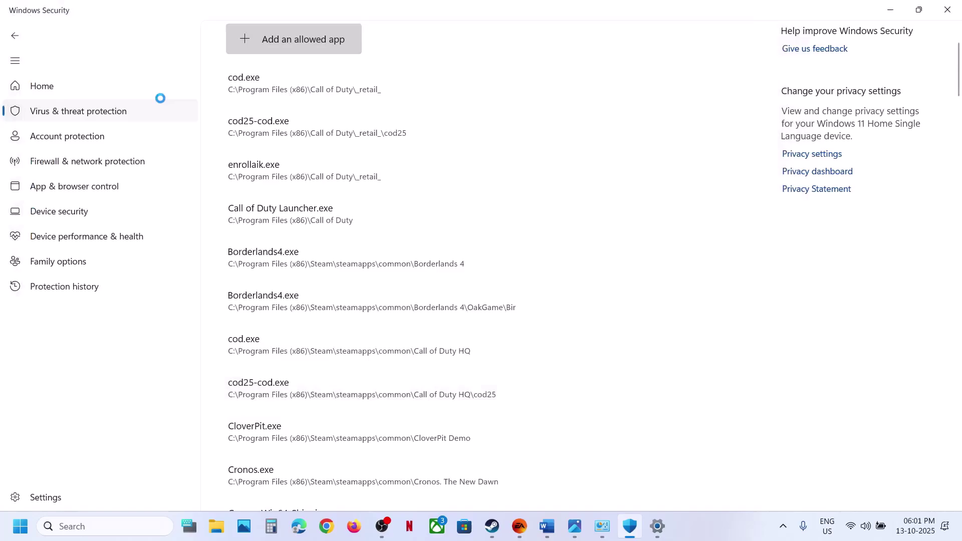
Step: Switch to Control Panel and make the Windows Defender Firewall list of allowed apps editable
{"action": "left_click", "coordinate": [125, 520]}
{"action": "type", "text": "control"}
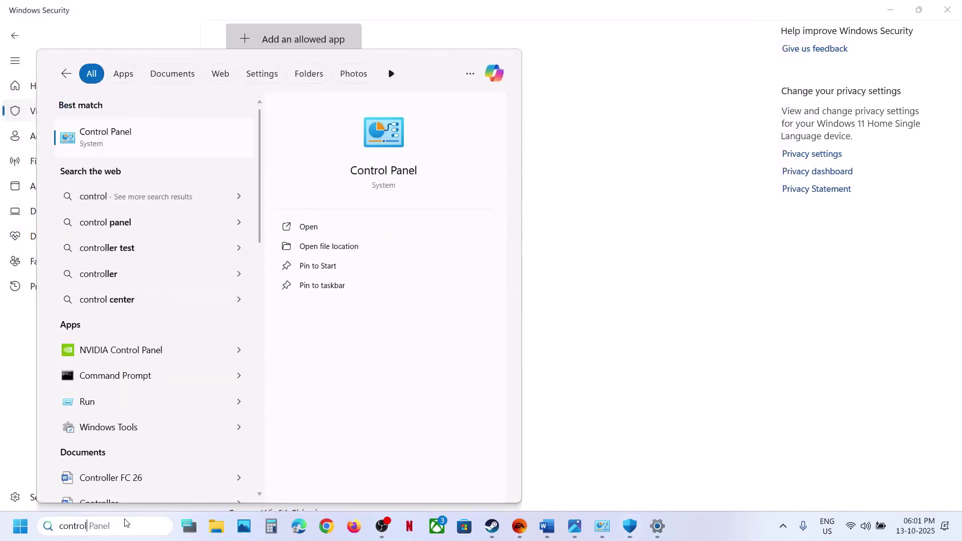
{"action": "key", "text": "Return"}
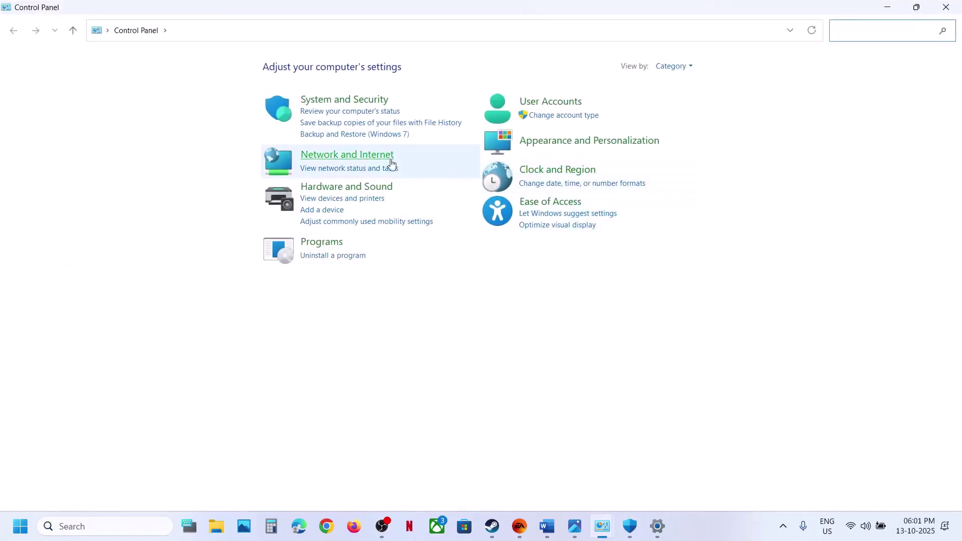
{"action": "left_click", "coordinate": [370, 106]}
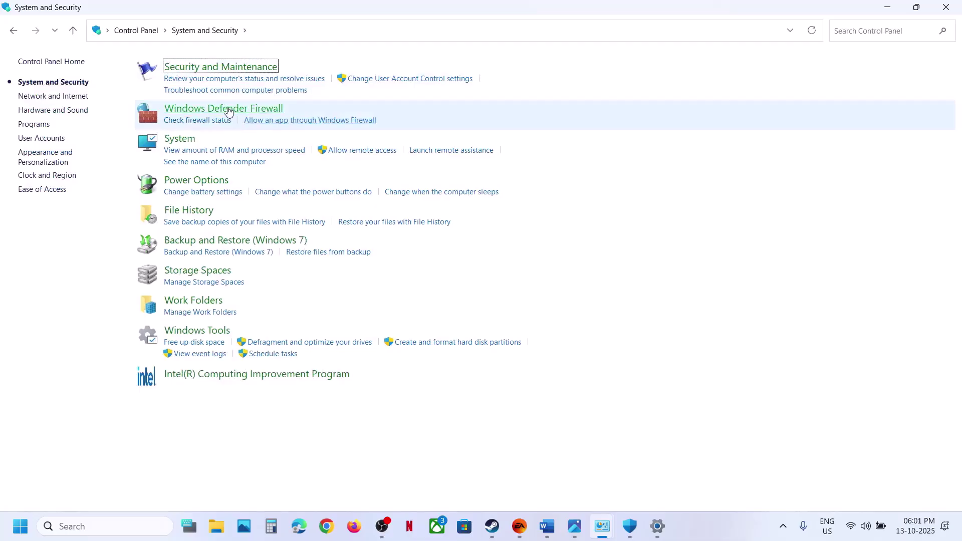
{"action": "left_click", "coordinate": [229, 110]}
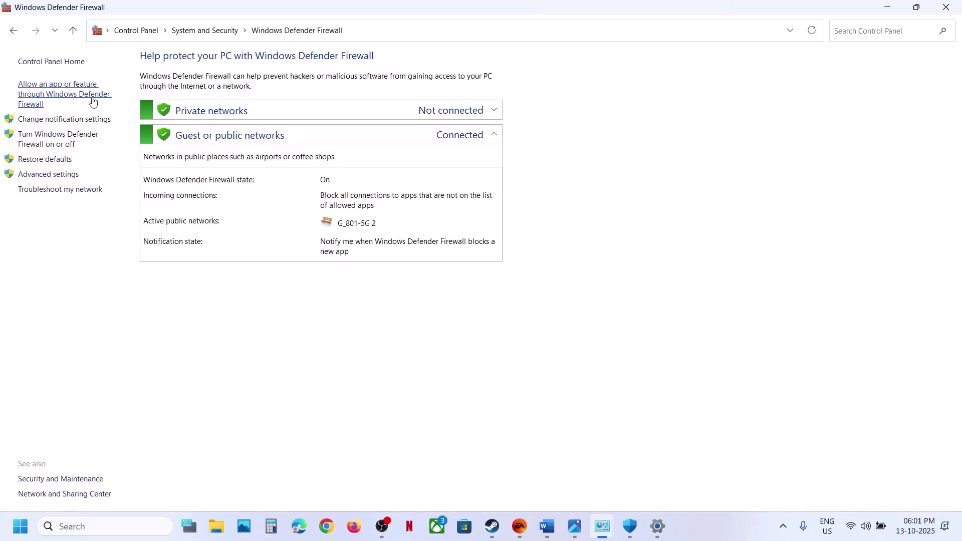
{"action": "left_click", "coordinate": [72, 95]}
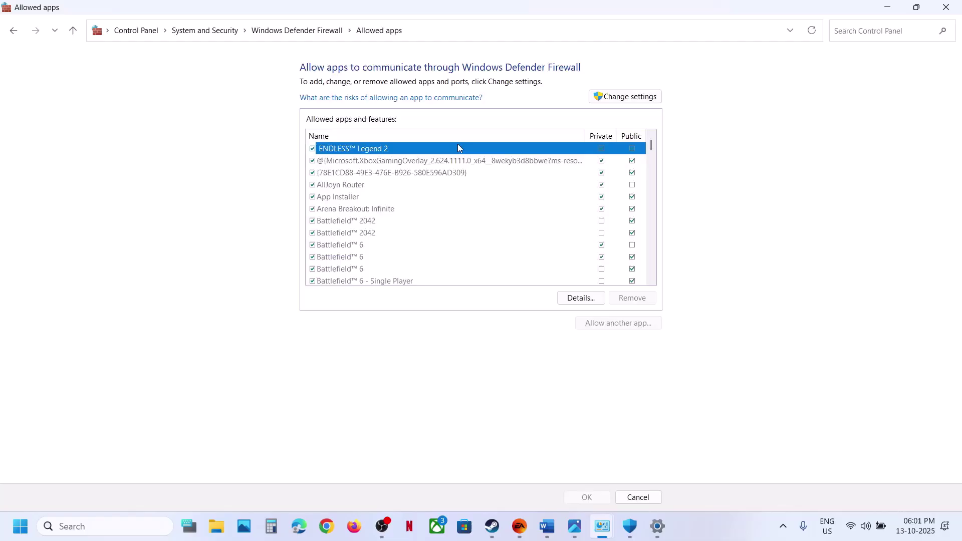
{"action": "left_click", "coordinate": [625, 97]}
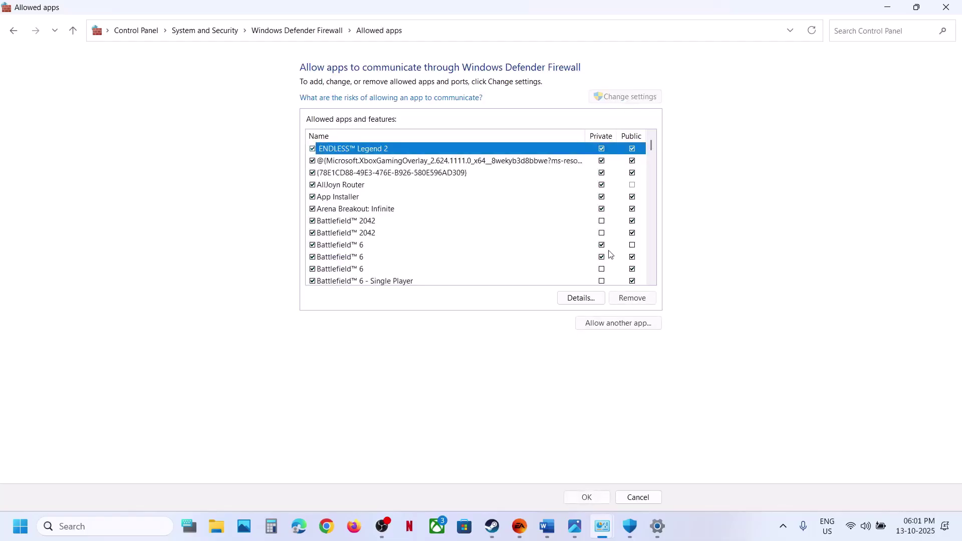
Step: Try to add bf6 from the Battlefield 6 folder to the firewall's allowed apps, then close the add-app dialog
{"action": "left_click", "coordinate": [604, 324]}
{"action": "left_click", "coordinate": [568, 322]}
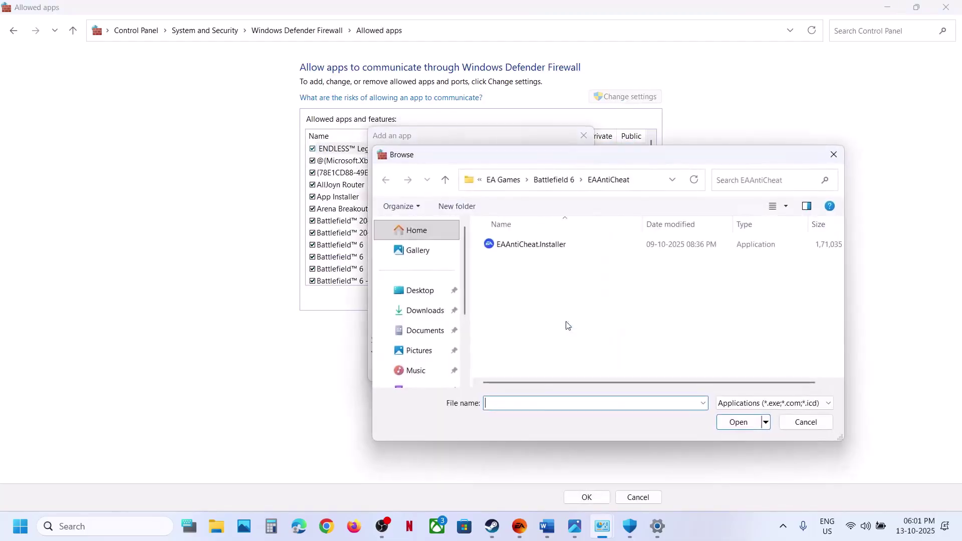
{"action": "left_click", "coordinate": [554, 179]}
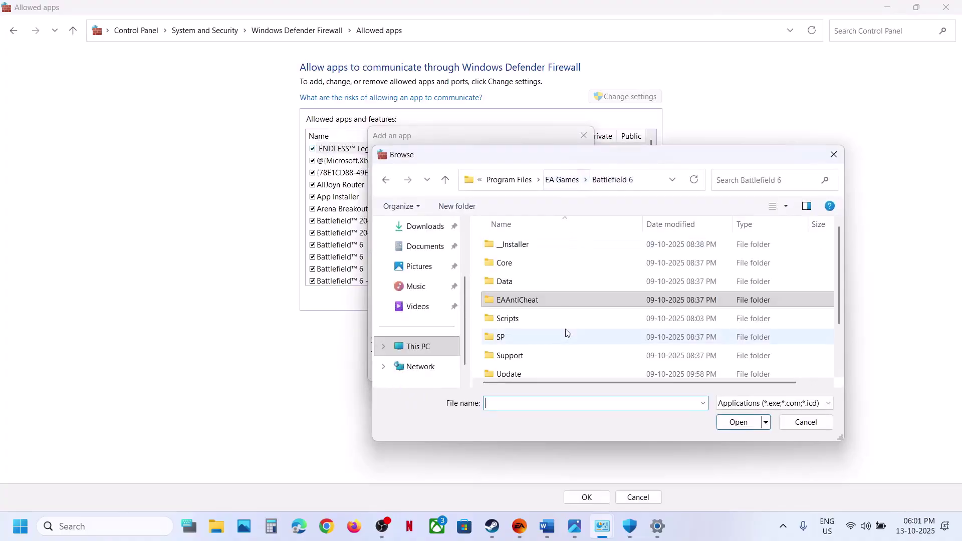
{"action": "scroll", "coordinate": [557, 333], "scroll_direction": "down", "scroll_amount": 1}
{"action": "double_click", "coordinate": [516, 352]}
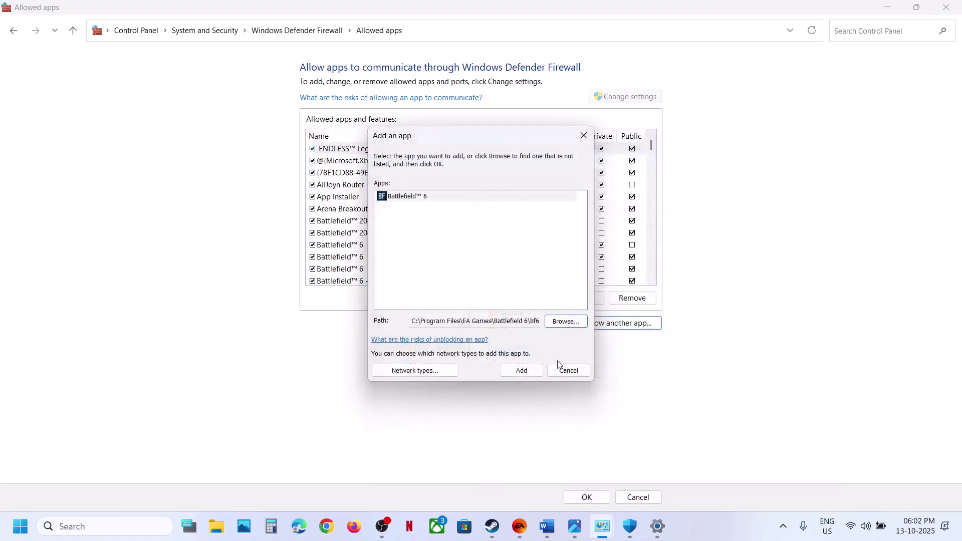
{"action": "left_click", "coordinate": [529, 370]}
{"action": "left_click", "coordinate": [554, 308]}
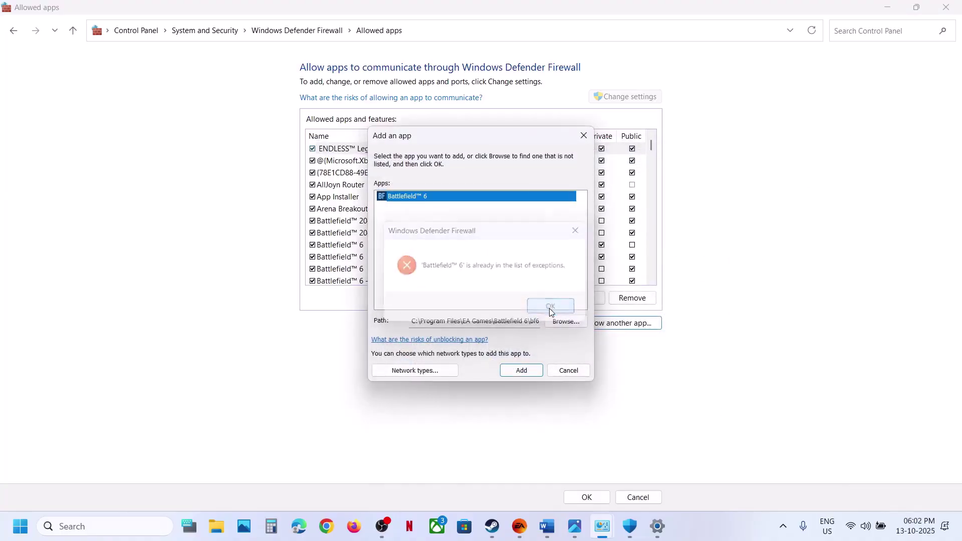
{"action": "left_click", "coordinate": [583, 137]}
Step: Enable both Private and Public network access for all the Battlefield 6 entries in the firewall list
{"action": "left_click", "coordinate": [354, 249]}
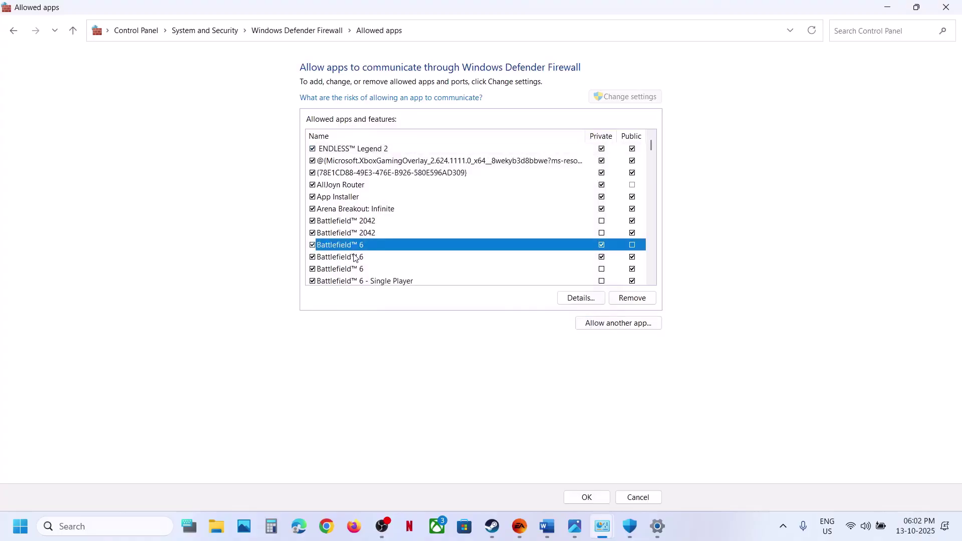
{"action": "left_click", "coordinate": [356, 257]}
{"action": "left_click", "coordinate": [354, 245]}
{"action": "left_click", "coordinate": [603, 271]}
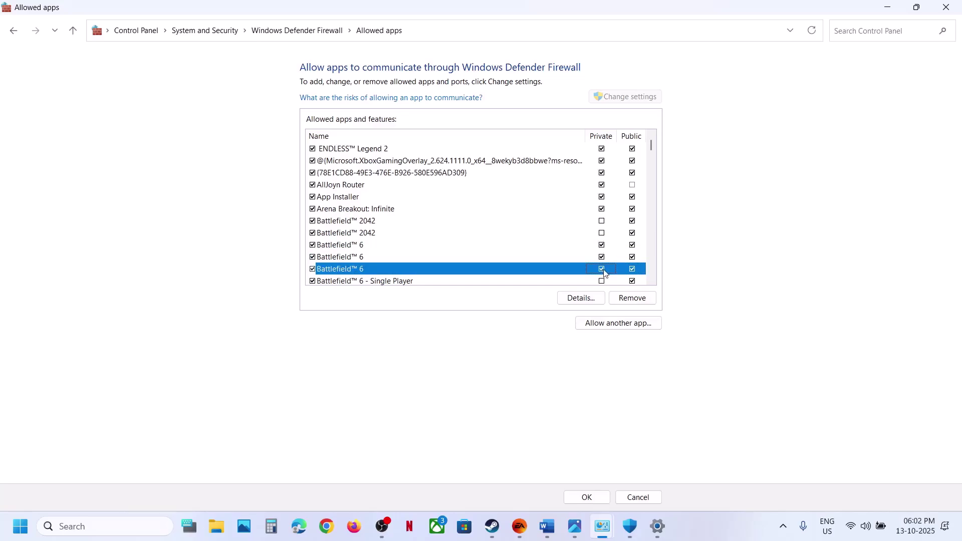
Step: Try to add EAAntiCheat.GameServiceLauncher from the Battlefield 6 folder to the firewall's allowed apps, then close the add-app dialog
{"action": "left_click", "coordinate": [583, 323]}
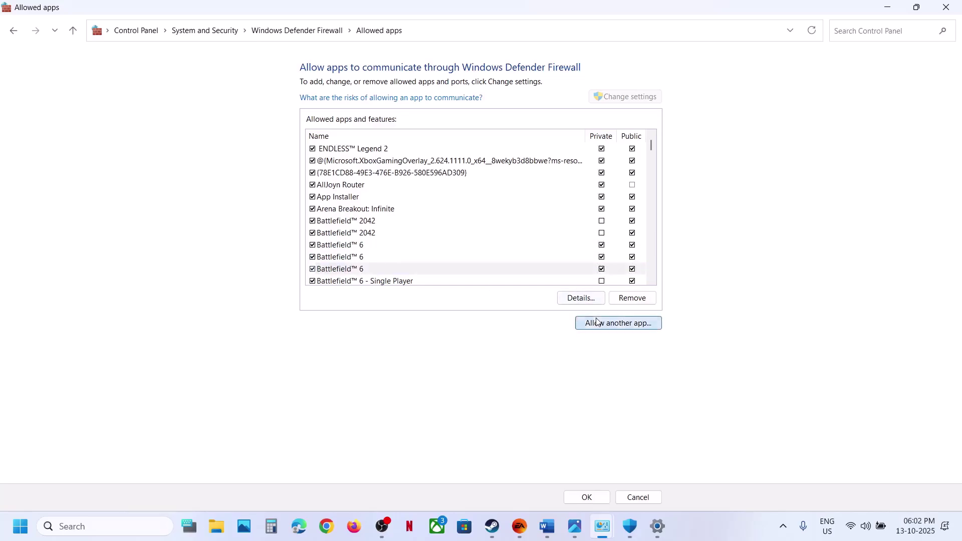
{"action": "left_click", "coordinate": [577, 323]}
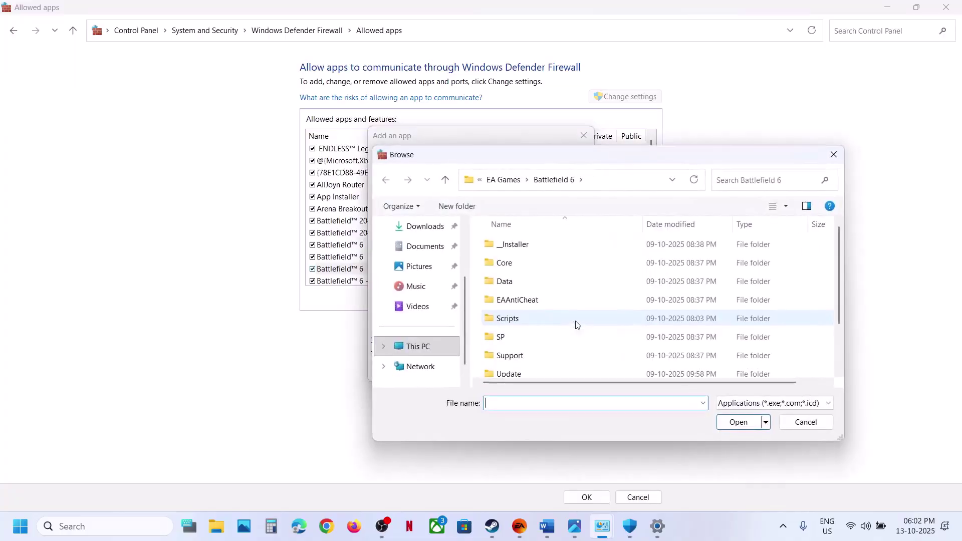
{"action": "scroll", "coordinate": [561, 330], "scroll_direction": "down", "scroll_amount": 1}
{"action": "left_click", "coordinate": [528, 374]}
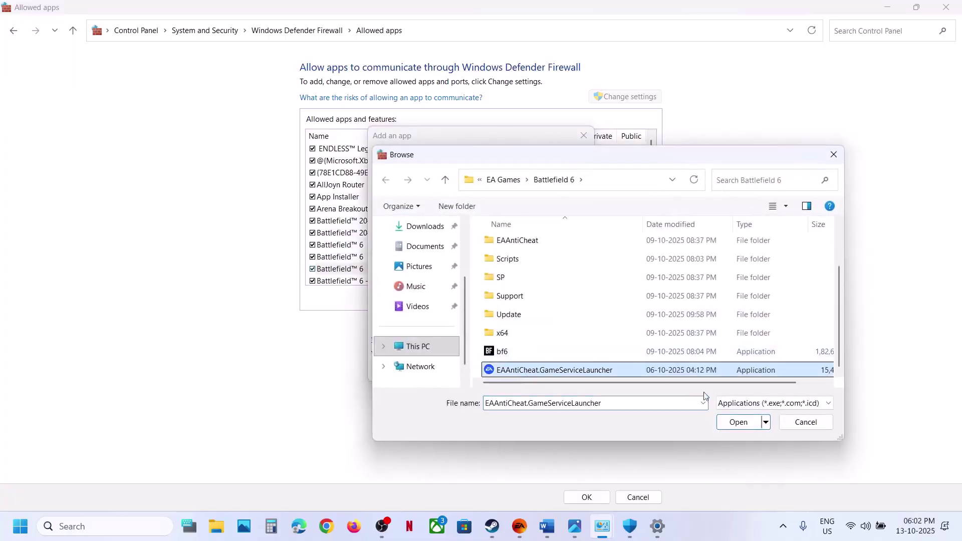
{"action": "left_click", "coordinate": [738, 422]}
{"action": "left_click", "coordinate": [516, 370]}
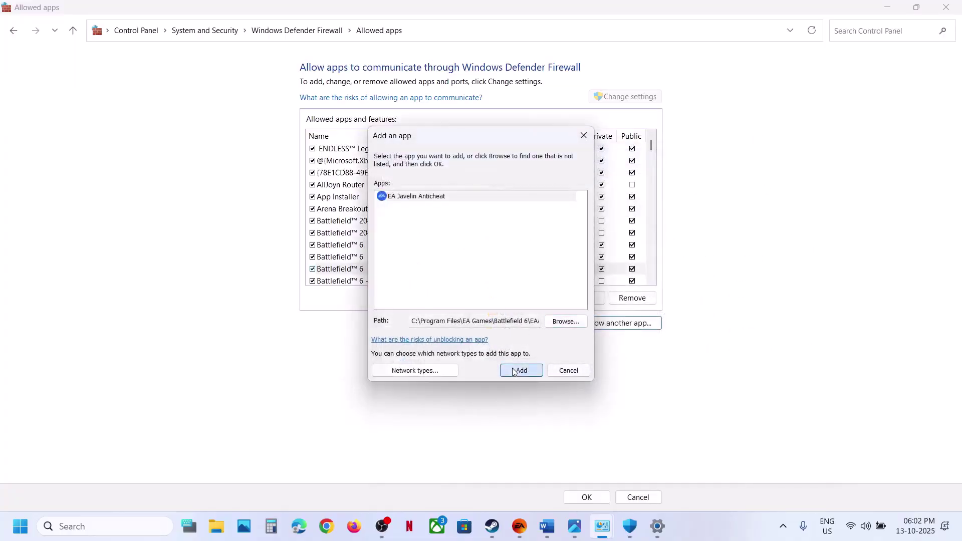
{"action": "left_click", "coordinate": [571, 310]}
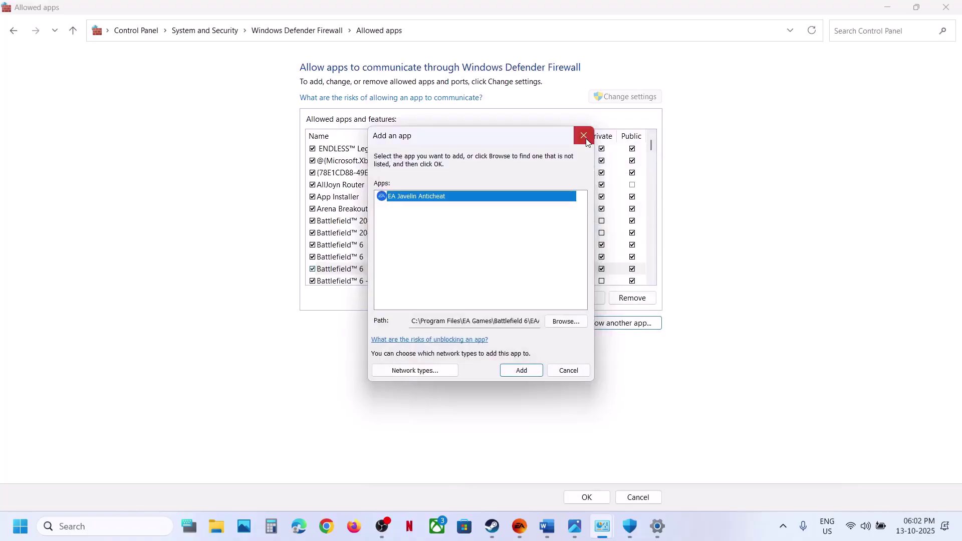
{"action": "left_click", "coordinate": [588, 142]}
Step: Locate the EA Javelin Anticheat entries in the firewall list and check their Private and Public network access
{"action": "left_click", "coordinate": [377, 244]}
{"action": "key", "text": "e"}
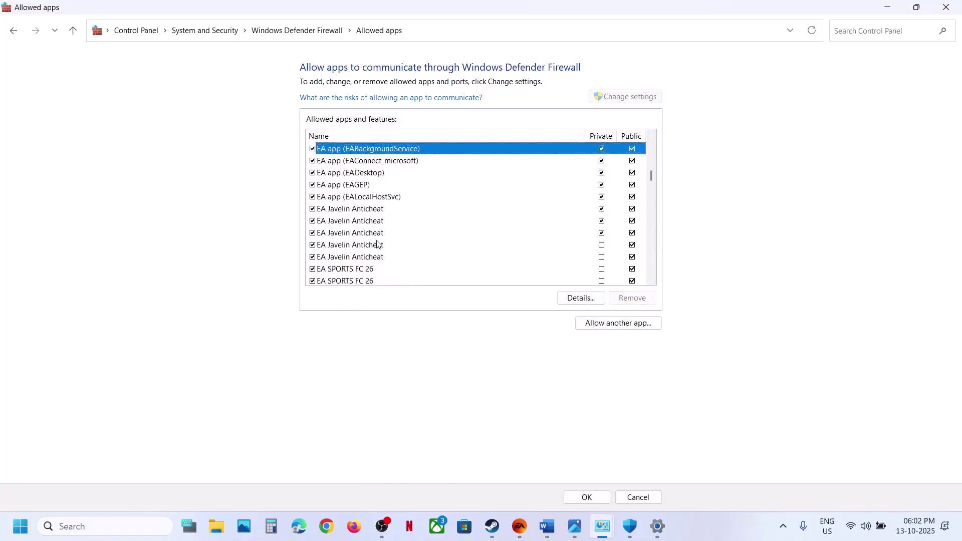
{"action": "left_click", "coordinate": [361, 211]}
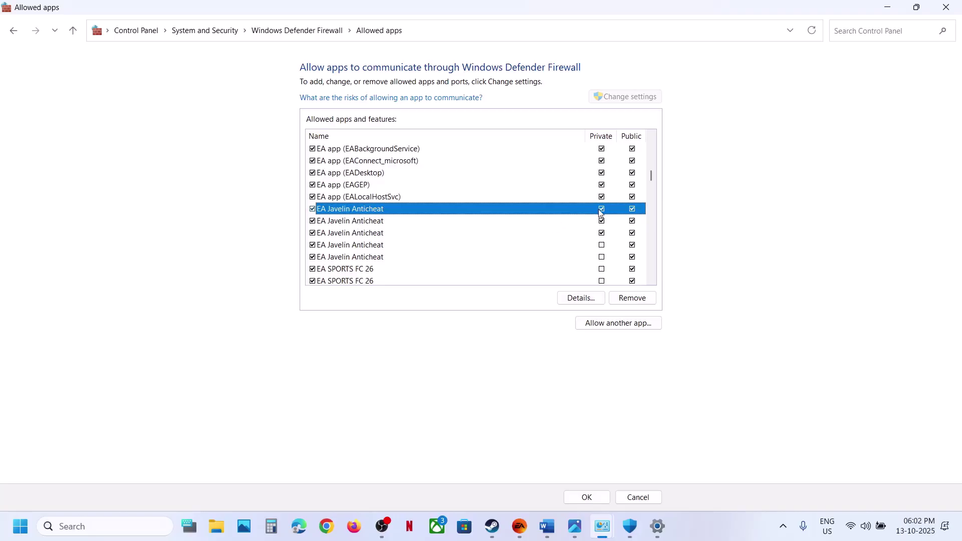
Step: Try to add EAAntiCheat.Installer from the EAAntiCheat subfolder to the firewall's allowed apps, then close the add-app dialog
{"action": "left_click", "coordinate": [609, 324]}
{"action": "left_click", "coordinate": [566, 321]}
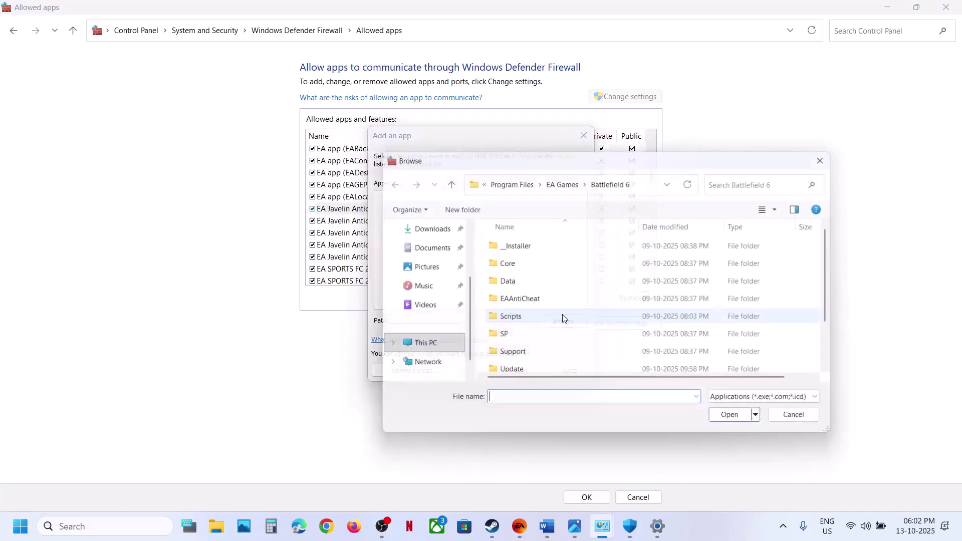
{"action": "double_click", "coordinate": [521, 300]}
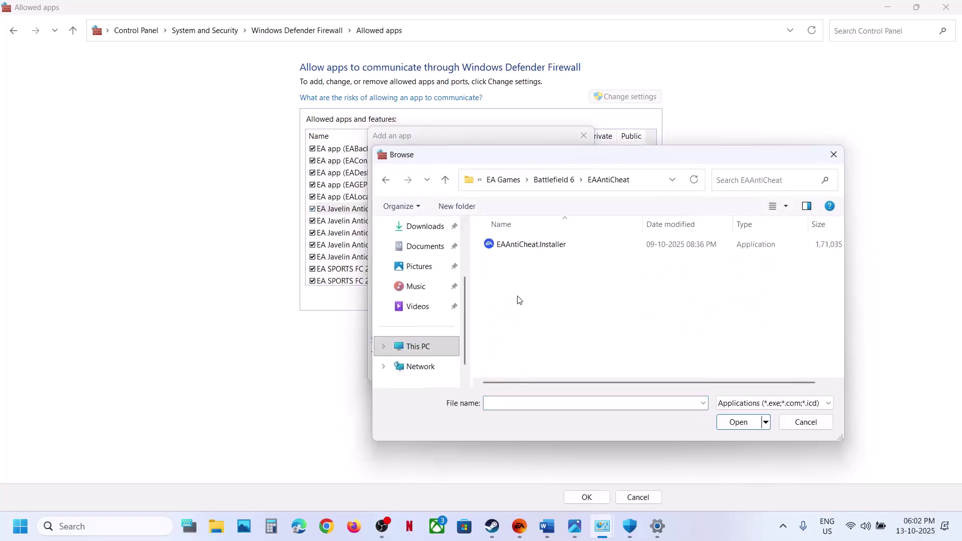
{"action": "double_click", "coordinate": [526, 252]}
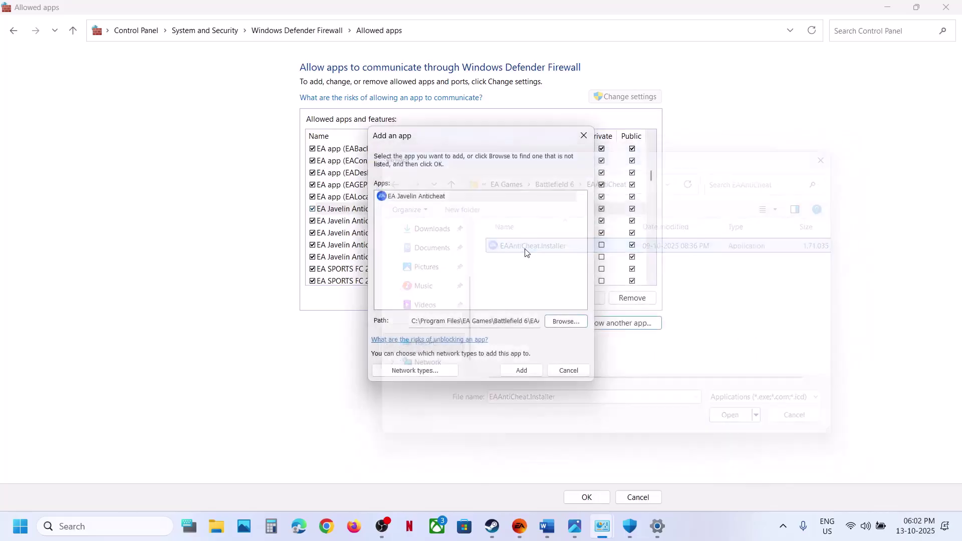
{"action": "left_click", "coordinate": [522, 371]}
{"action": "left_click", "coordinate": [576, 311]}
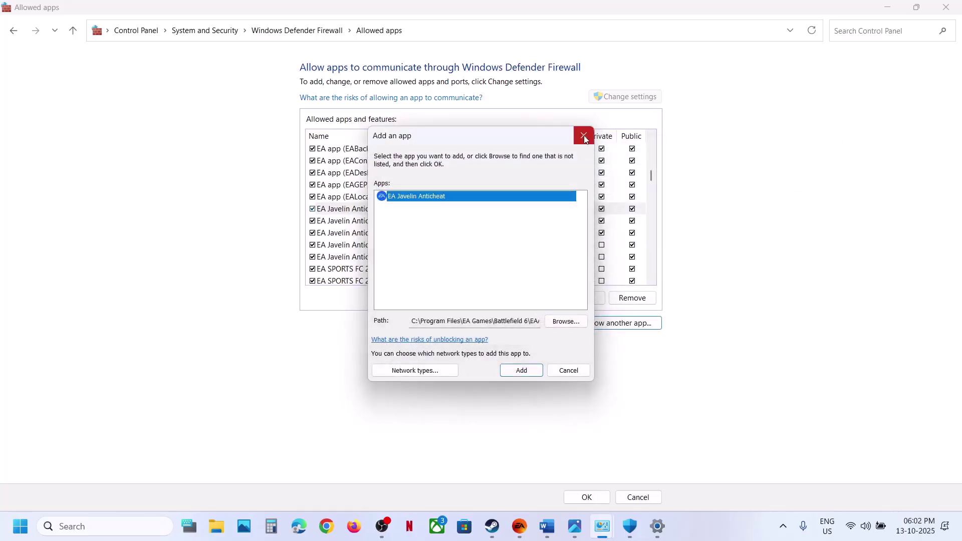
{"action": "left_click", "coordinate": [584, 136]}
Step: Close the firewall's allowed apps window and Windows Security
{"action": "left_click", "coordinate": [946, 10]}
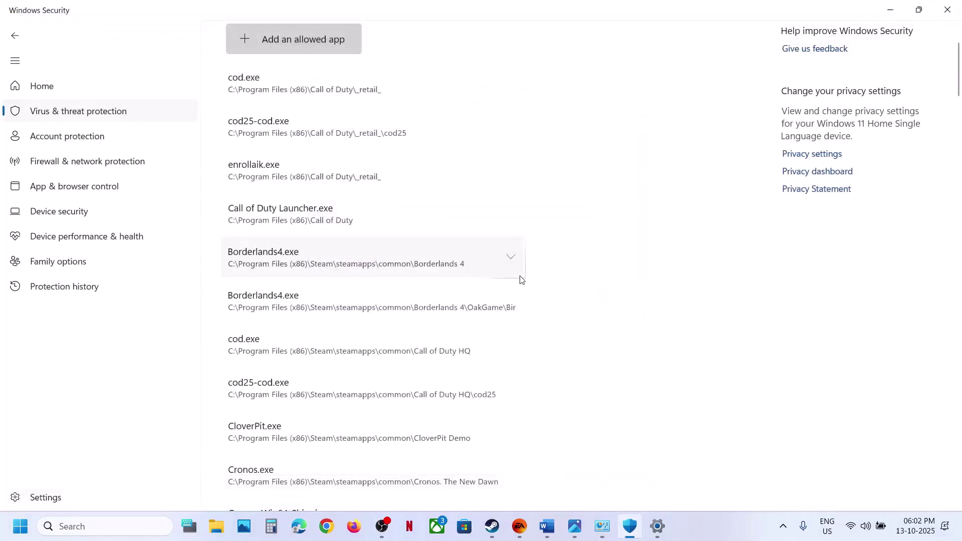
{"action": "left_click", "coordinate": [955, 7]}
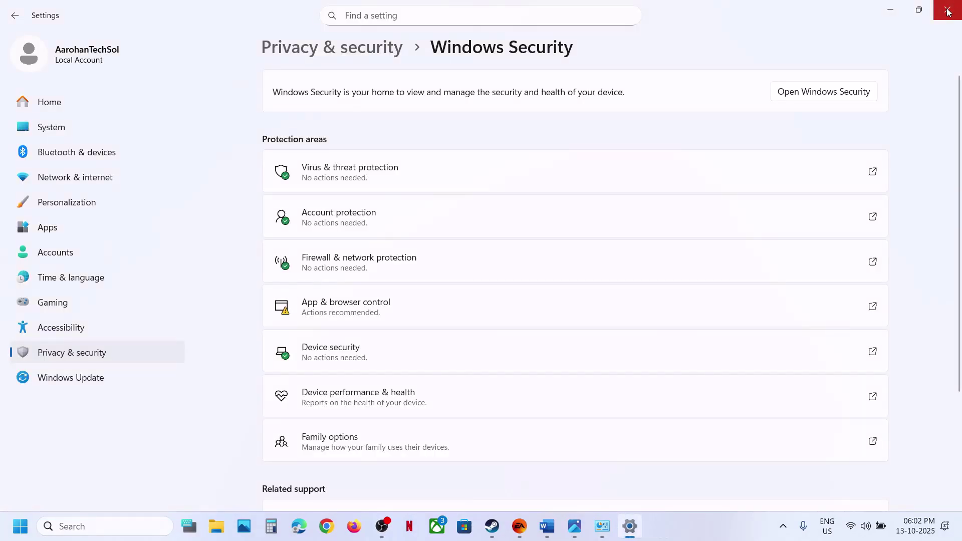
Step: Close the Settings window and review Step 13 of the Connection Failed document on allowing the game exe in antivirus programs
{"action": "left_click", "coordinate": [948, 11]}
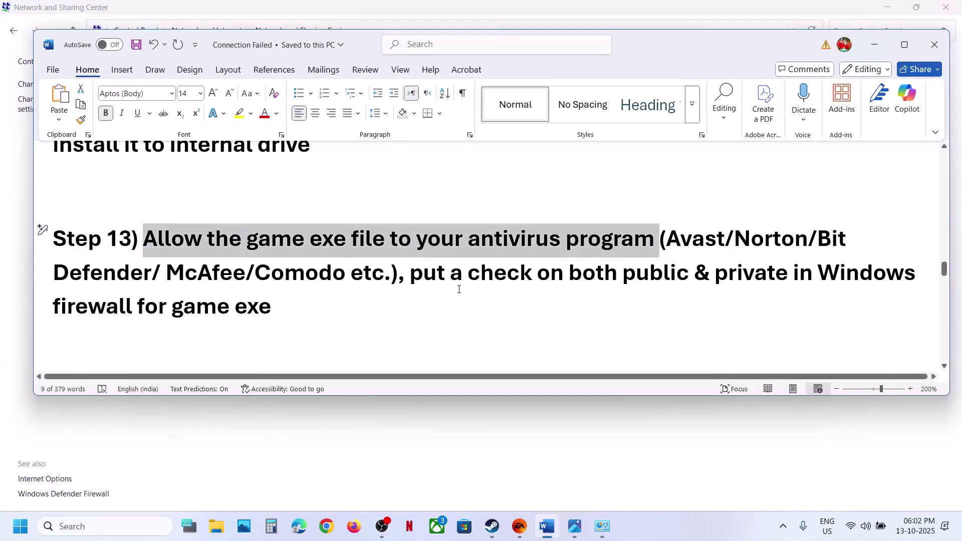
{"action": "left_click", "coordinate": [396, 277]}
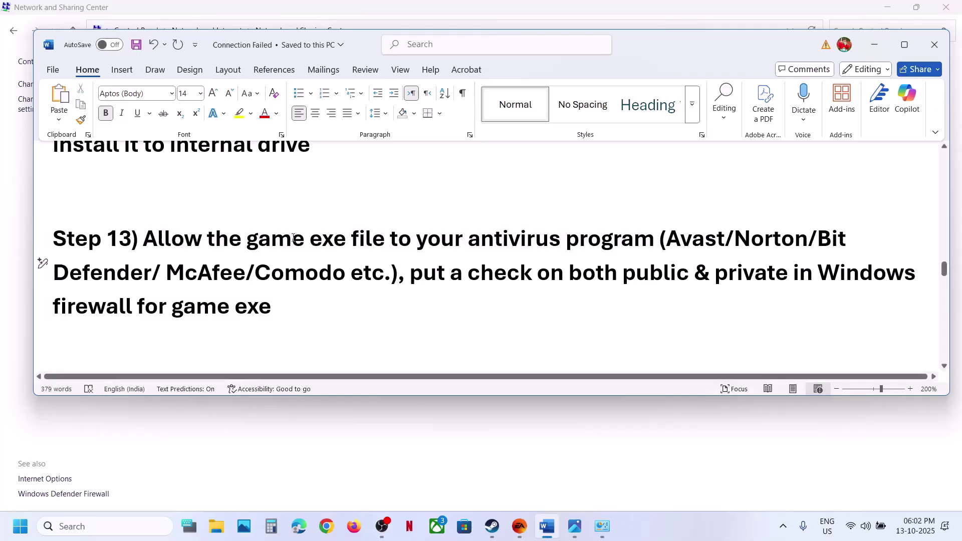
{"action": "left_click_drag", "start_coordinate": [368, 237], "coordinate": [389, 267]}
{"action": "left_click", "coordinate": [386, 270]}
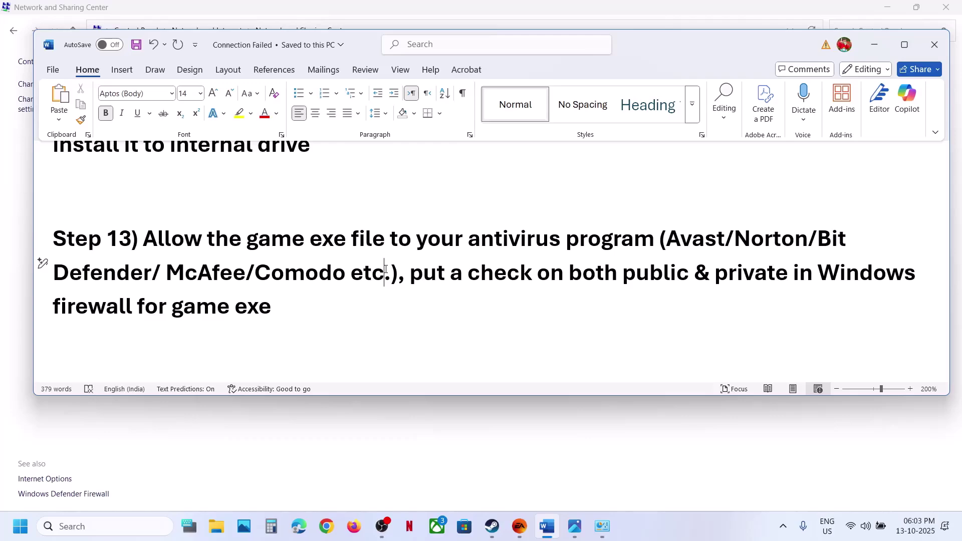
{"action": "scroll", "coordinate": [233, 280], "scroll_direction": "down", "scroll_amount": 3}
{"action": "scroll", "coordinate": [233, 281], "scroll_direction": "up", "scroll_amount": 1}
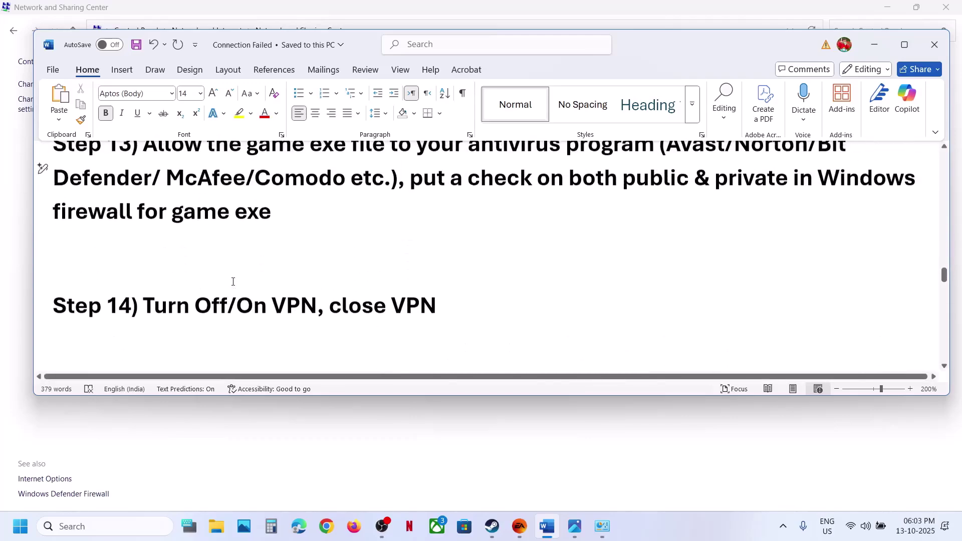
Step: Read Step 14 on turning the VPN off or on and Step 15 on opening the EA App for Steam users
{"action": "left_click_drag", "start_coordinate": [144, 307], "coordinate": [294, 308]}
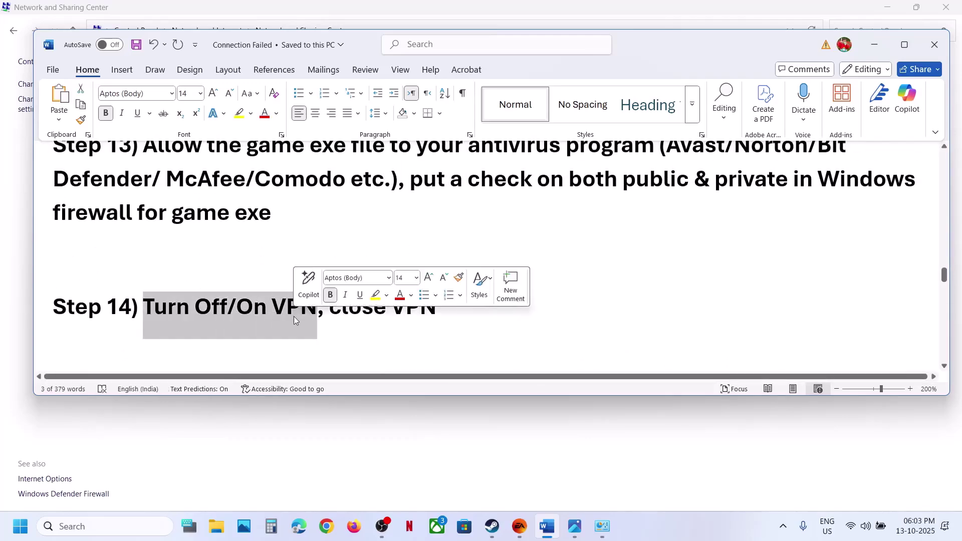
{"action": "left_click", "coordinate": [318, 327]}
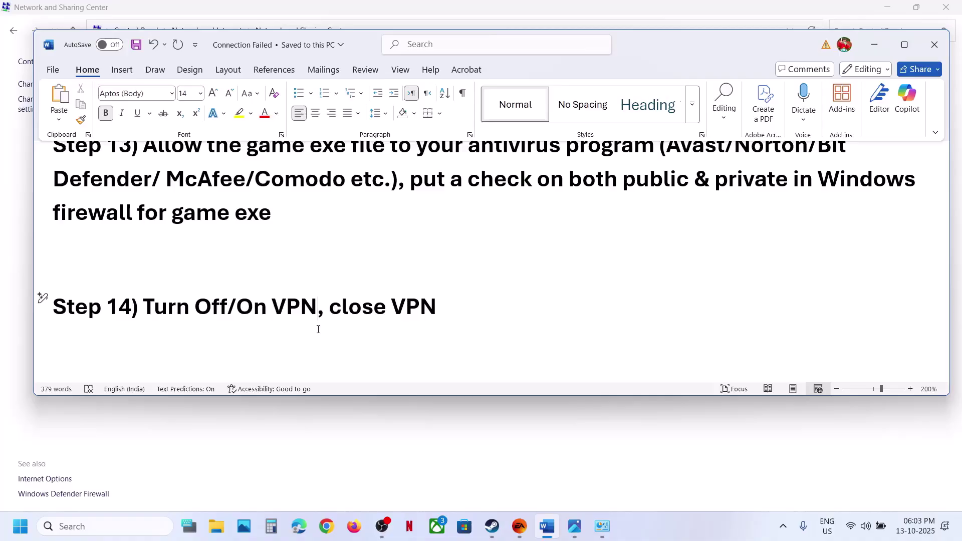
{"action": "scroll", "coordinate": [318, 329], "scroll_direction": "down", "scroll_amount": 5}
{"action": "scroll", "coordinate": [318, 330], "scroll_direction": "up", "scroll_amount": 1}
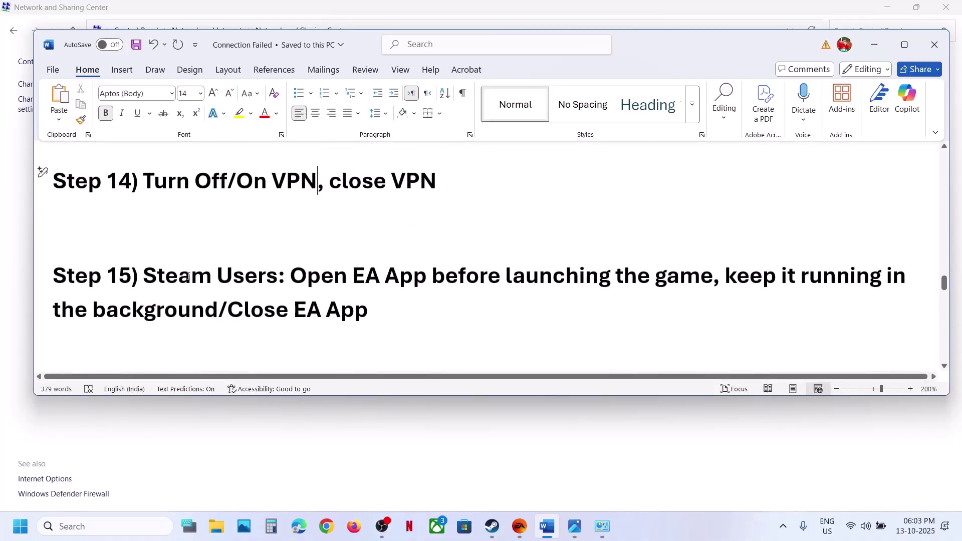
{"action": "left_click_drag", "start_coordinate": [172, 279], "coordinate": [350, 279]}
{"action": "left_click", "coordinate": [414, 272]}
Step: Switch to Steam, view Battlefield 6 in the library, and briefly bring up the EA app before returning to Steam
{"action": "left_click", "coordinate": [492, 526]}
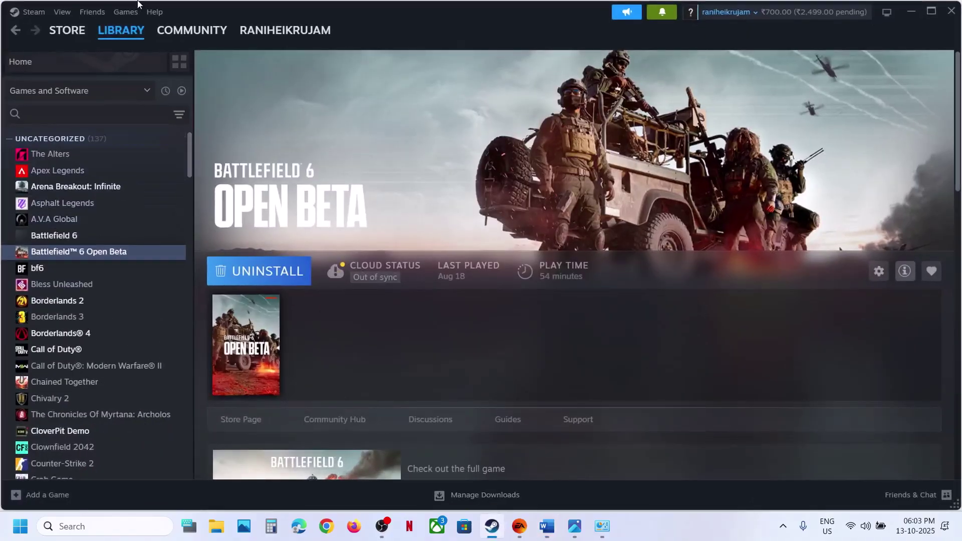
{"action": "left_click", "coordinate": [54, 236]}
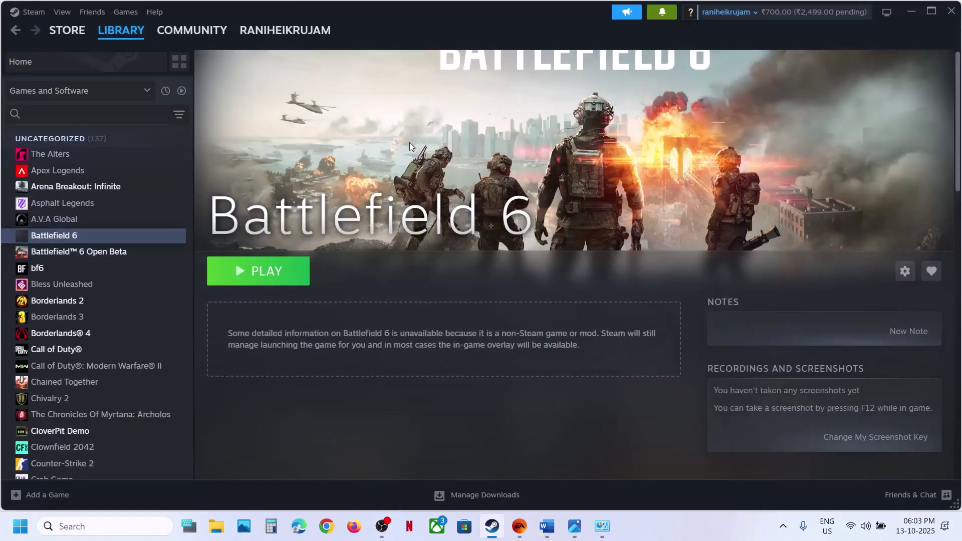
{"action": "left_click", "coordinate": [520, 527]}
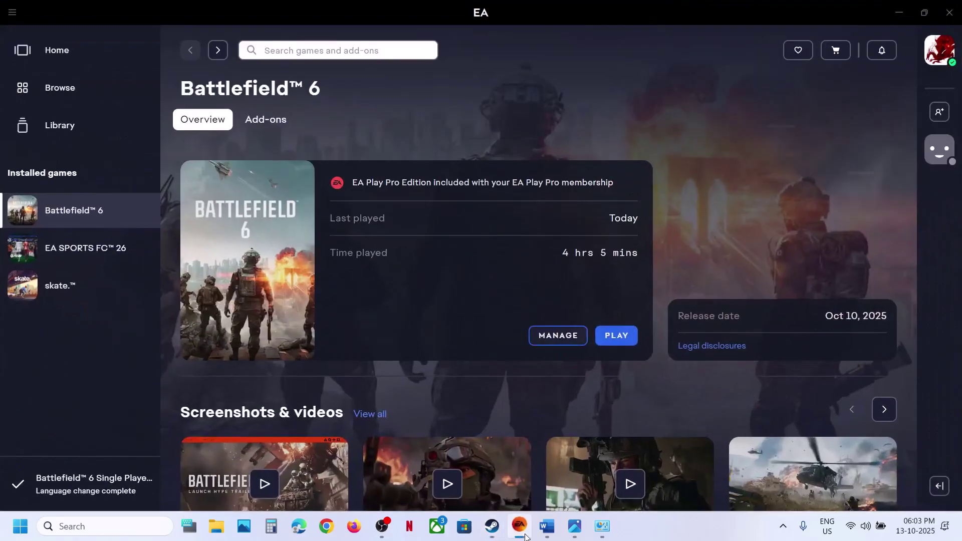
{"action": "left_click", "coordinate": [522, 532]}
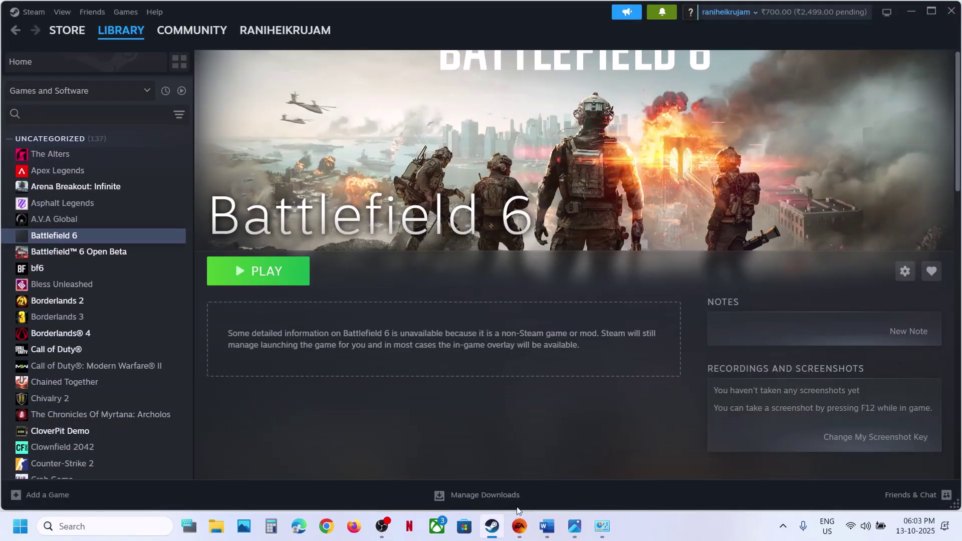
Step: Open the EA app through Windows search and return to Steam, leaving the EA app running in the background
{"action": "left_click", "coordinate": [120, 524]}
{"action": "type", "text": "ea"}
{"action": "key", "text": "Return"}
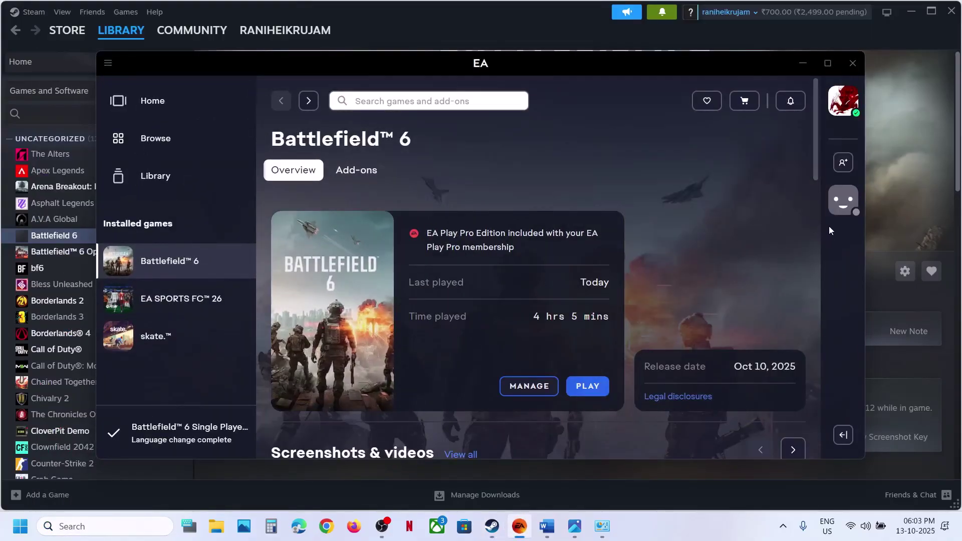
{"action": "left_click", "coordinate": [916, 210]}
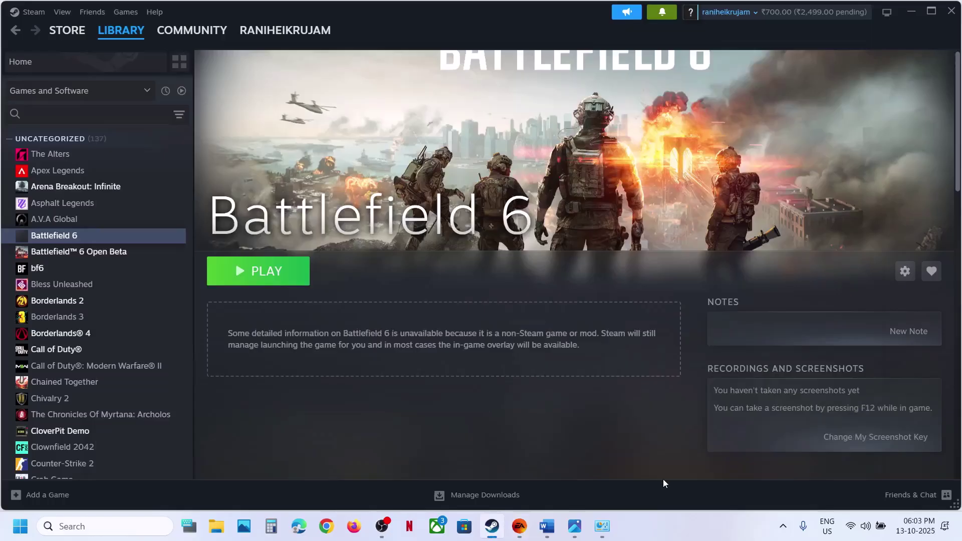
Step: Exit the EA app completely so that it no longer runs in the background
{"action": "left_click", "coordinate": [783, 527]}
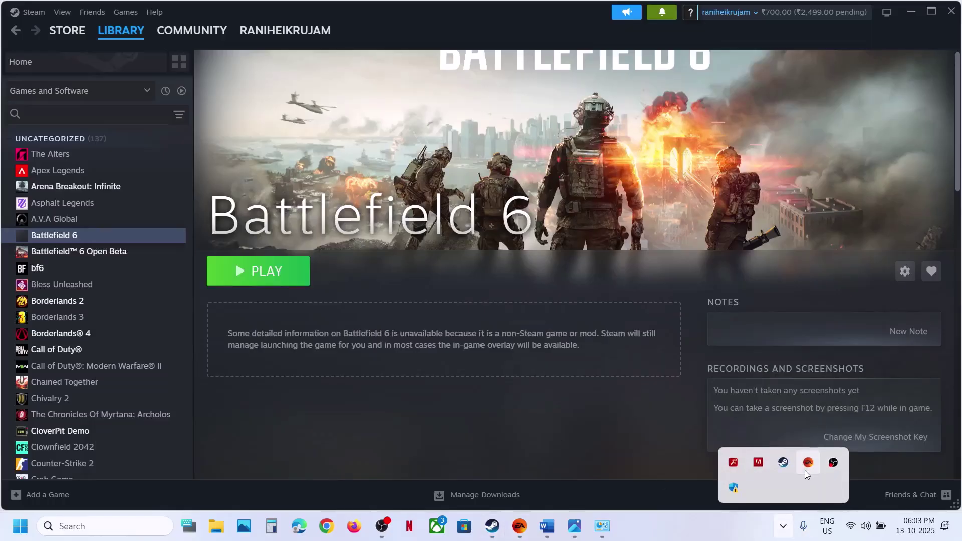
{"action": "right_click", "coordinate": [811, 465]}
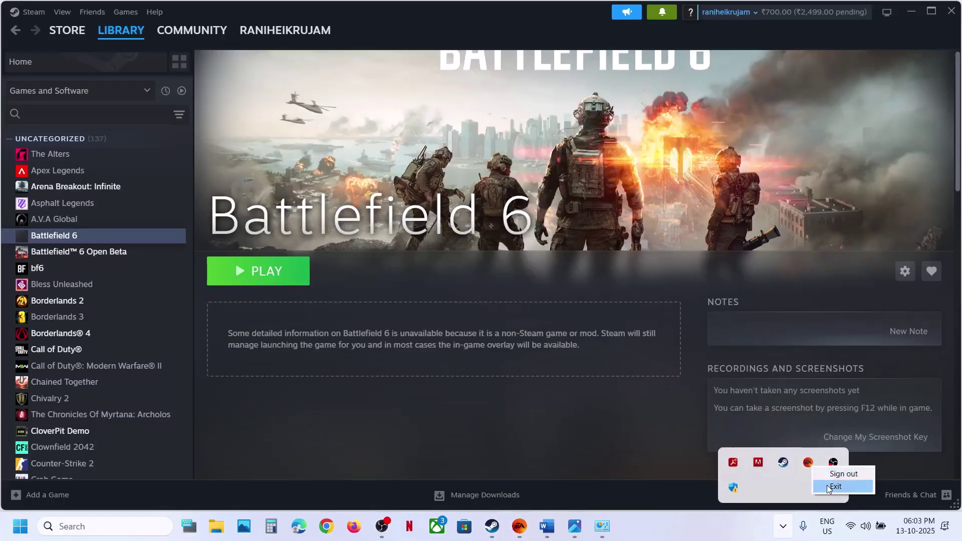
{"action": "left_click", "coordinate": [828, 486]}
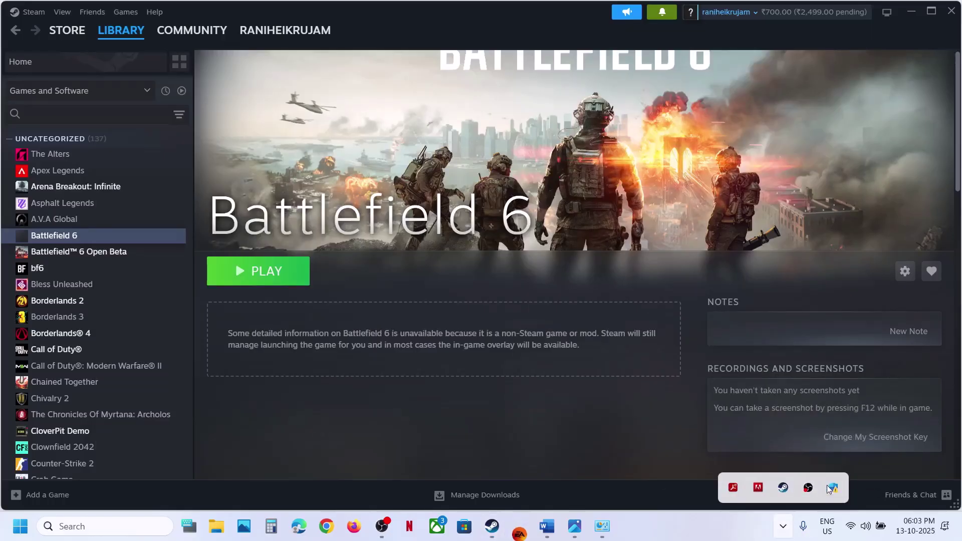
{"action": "left_click", "coordinate": [685, 439]}
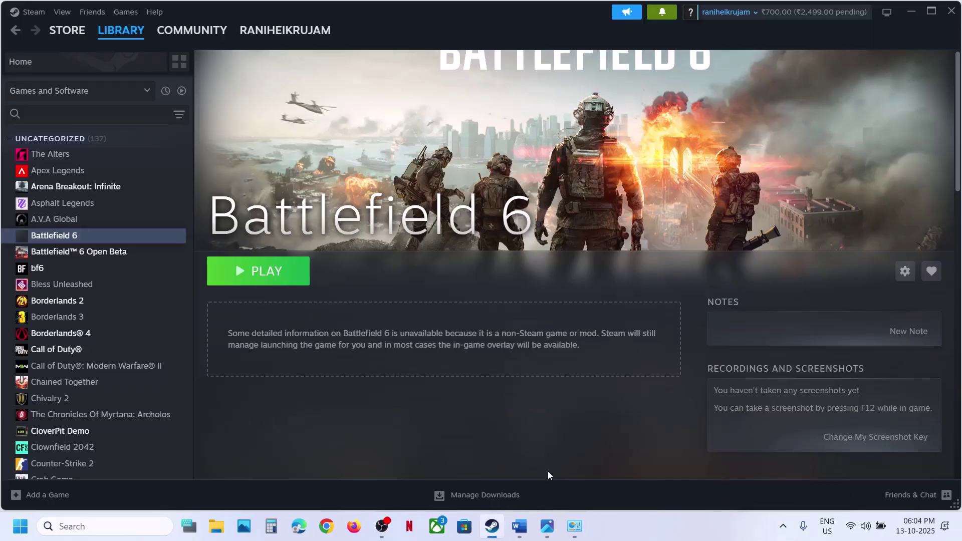
Step: Relaunch the EA app by searching Windows for "ea"
{"action": "mouse_move", "coordinate": [520, 539]}
{"action": "left_click", "coordinate": [106, 528]}
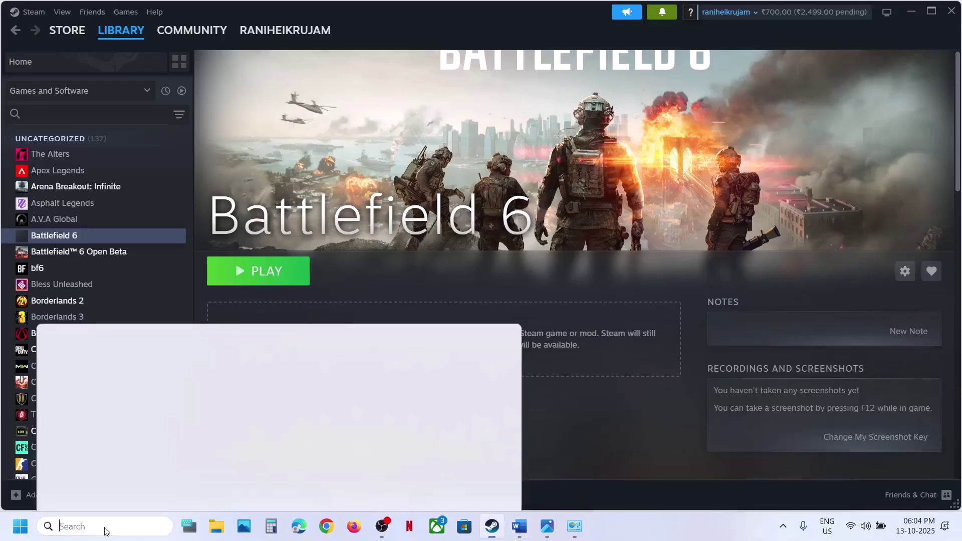
{"action": "type", "text": "ea"}
{"action": "key", "text": "Return"}
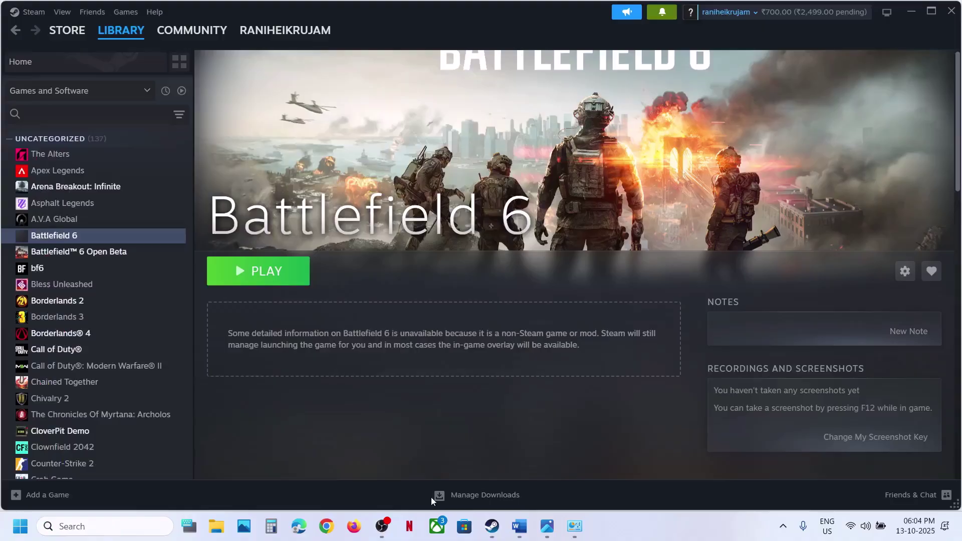
Step: Switch to the Word document and read Step 16 on power cycling the computer and WIFI router
{"action": "left_click", "coordinate": [518, 527]}
{"action": "scroll", "coordinate": [294, 285], "scroll_direction": "down", "scroll_amount": 5}
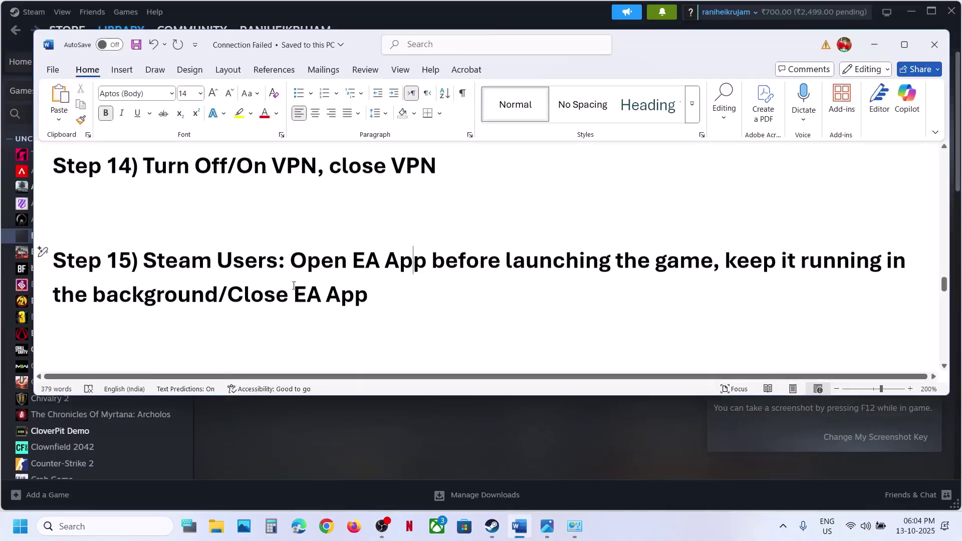
{"action": "scroll", "coordinate": [293, 286], "scroll_direction": "up", "scroll_amount": 2}
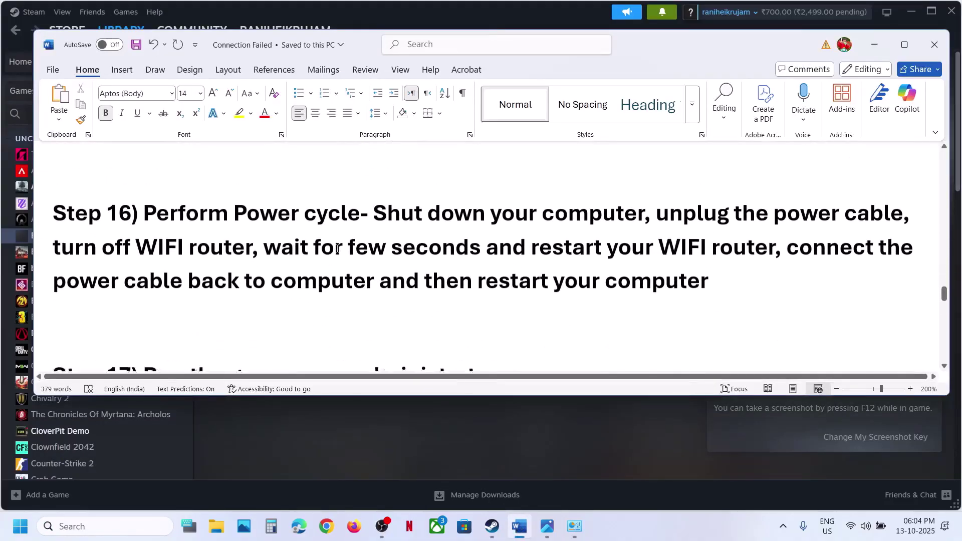
{"action": "left_click_drag", "start_coordinate": [374, 249], "coordinate": [645, 248]}
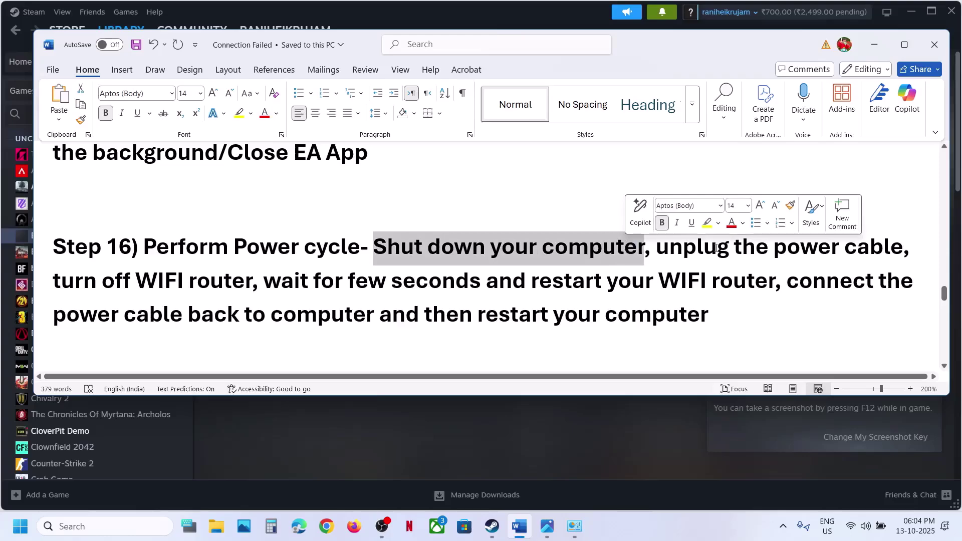
{"action": "left_click_drag", "start_coordinate": [718, 247], "coordinate": [902, 248]}
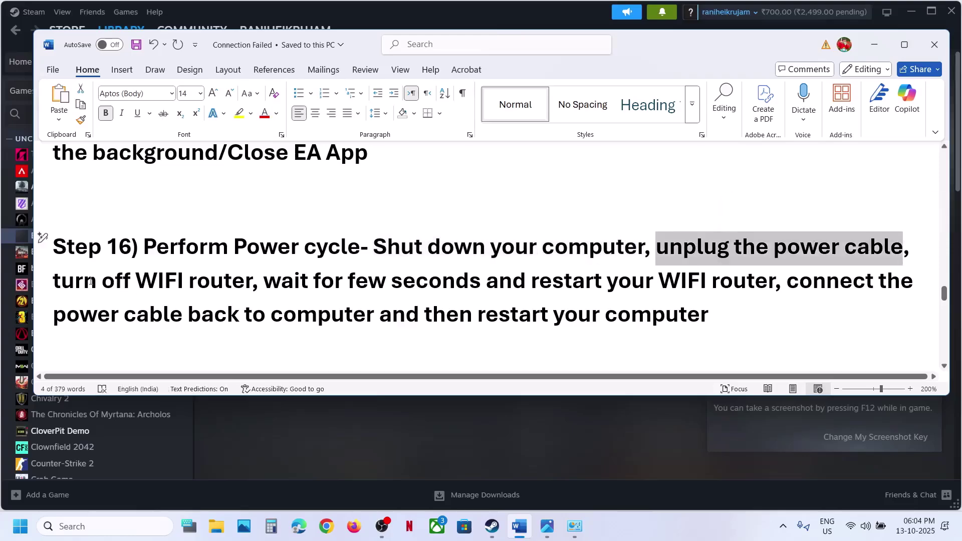
{"action": "left_click_drag", "start_coordinate": [90, 282], "coordinate": [255, 282]}
{"action": "left_click_drag", "start_coordinate": [321, 282], "coordinate": [606, 283]}
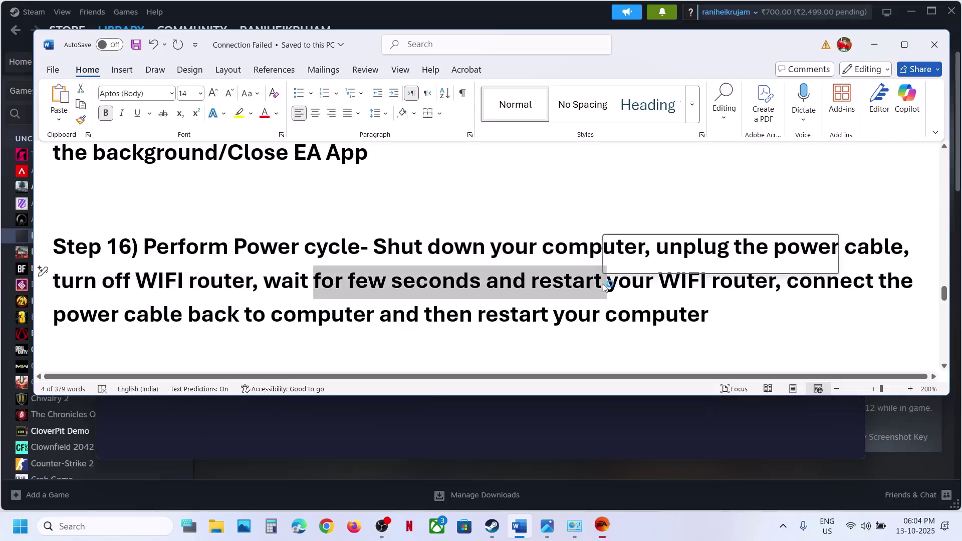
{"action": "left_click", "coordinate": [647, 285]}
{"action": "left_click_drag", "start_coordinate": [801, 281], "coordinate": [345, 315]}
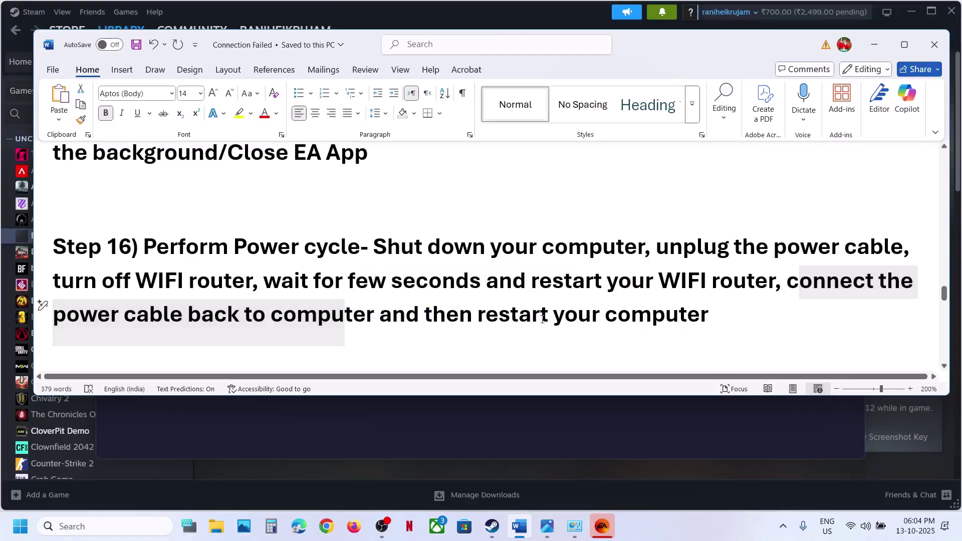
{"action": "left_click_drag", "start_coordinate": [425, 315], "coordinate": [710, 314]}
{"action": "left_click", "coordinate": [215, 315]}
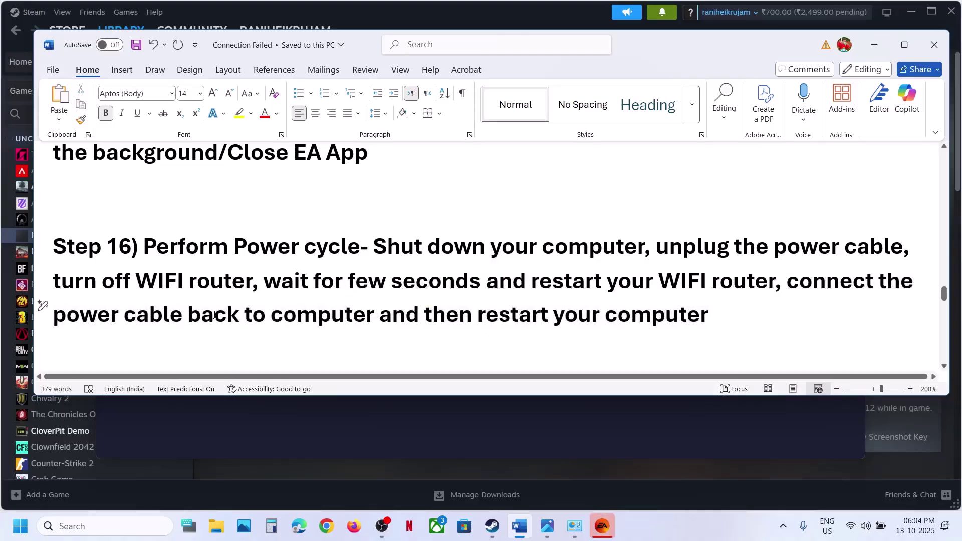
{"action": "scroll", "coordinate": [215, 315], "scroll_direction": "down", "scroll_amount": 3}
{"action": "scroll", "coordinate": [220, 312], "scroll_direction": "up", "scroll_amount": 1}
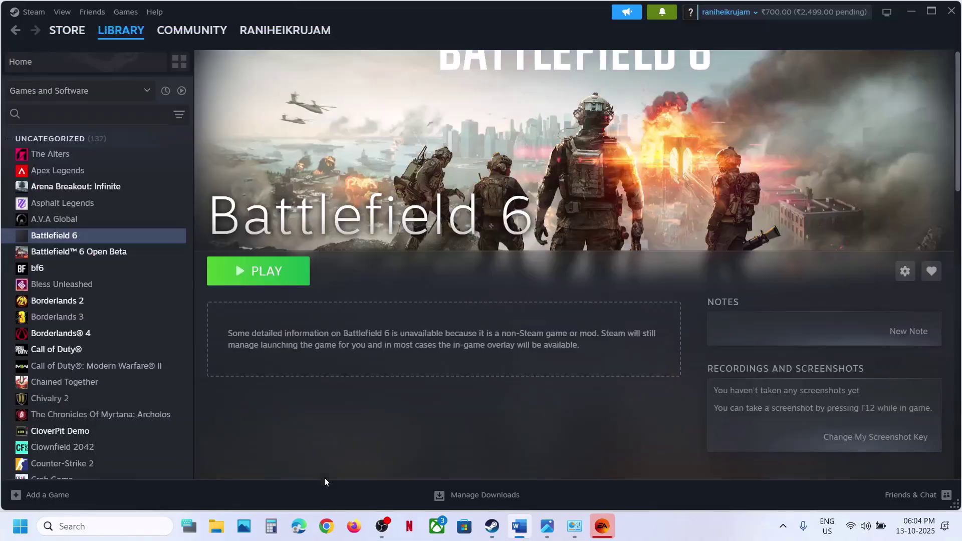
Step: Switch to the EA app and open the Battlefield 6 install folder from the game's properties
{"action": "left_click", "coordinate": [324, 478]}
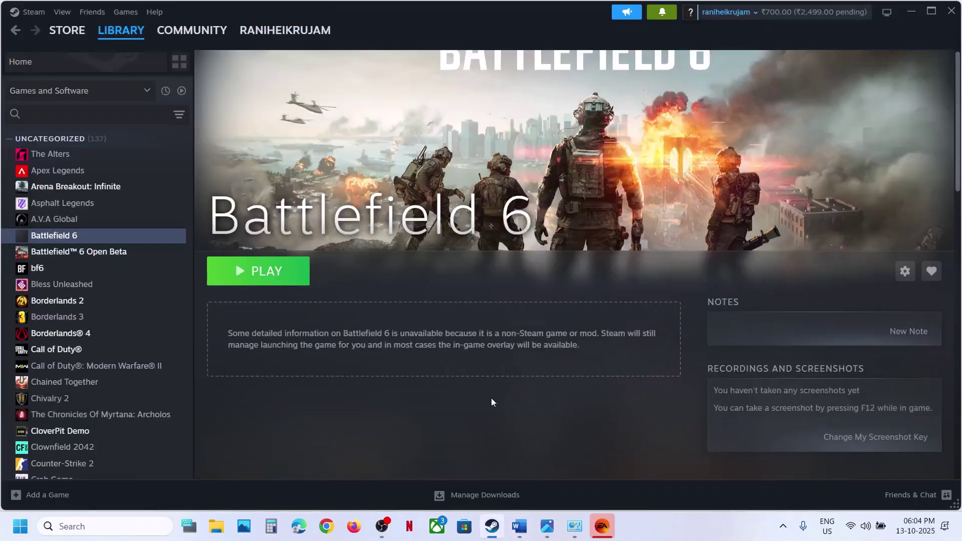
{"action": "left_click", "coordinate": [599, 537]}
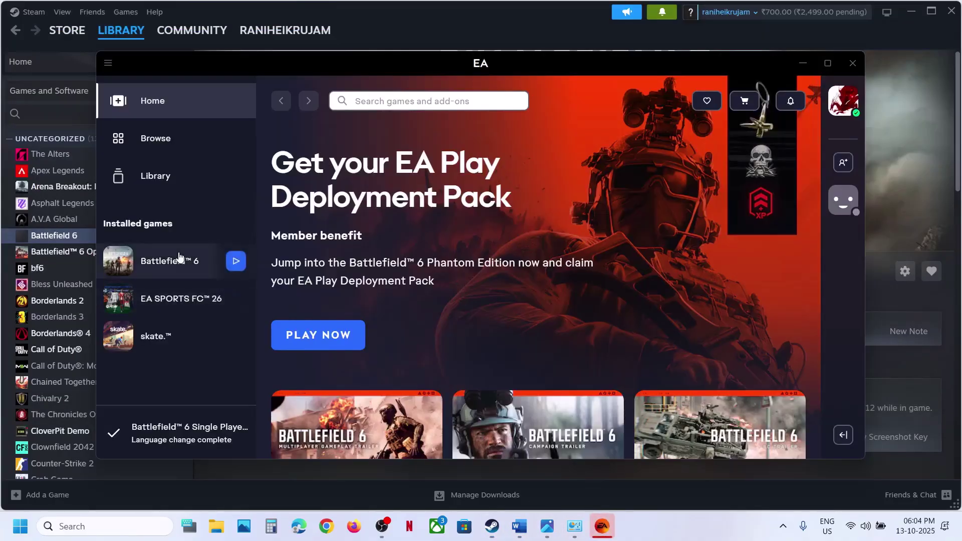
{"action": "left_click", "coordinate": [180, 258]}
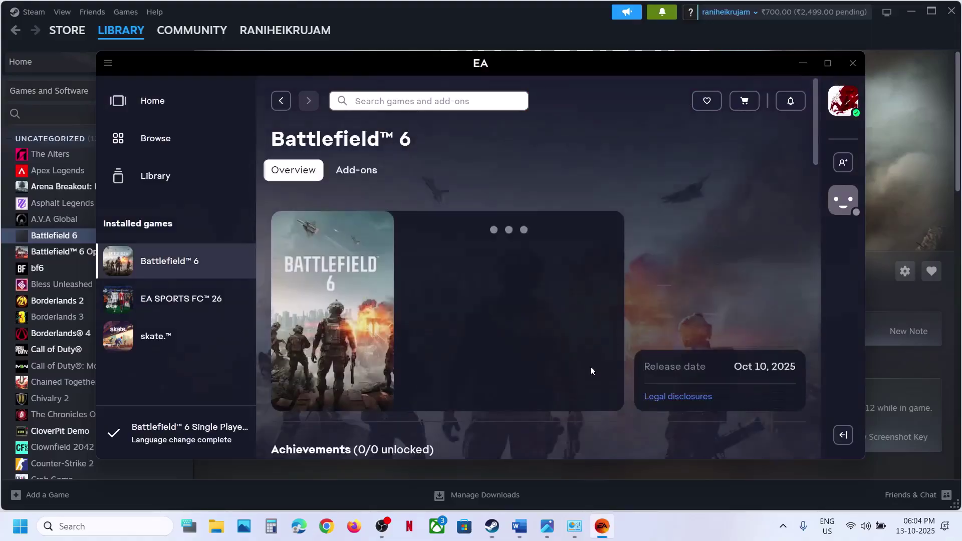
{"action": "left_click", "coordinate": [554, 395]}
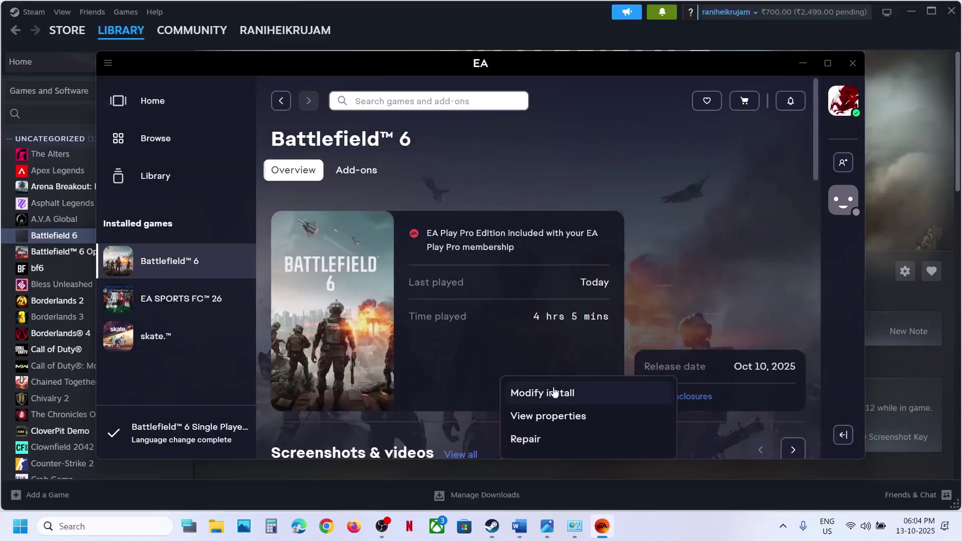
{"action": "left_click", "coordinate": [549, 416]}
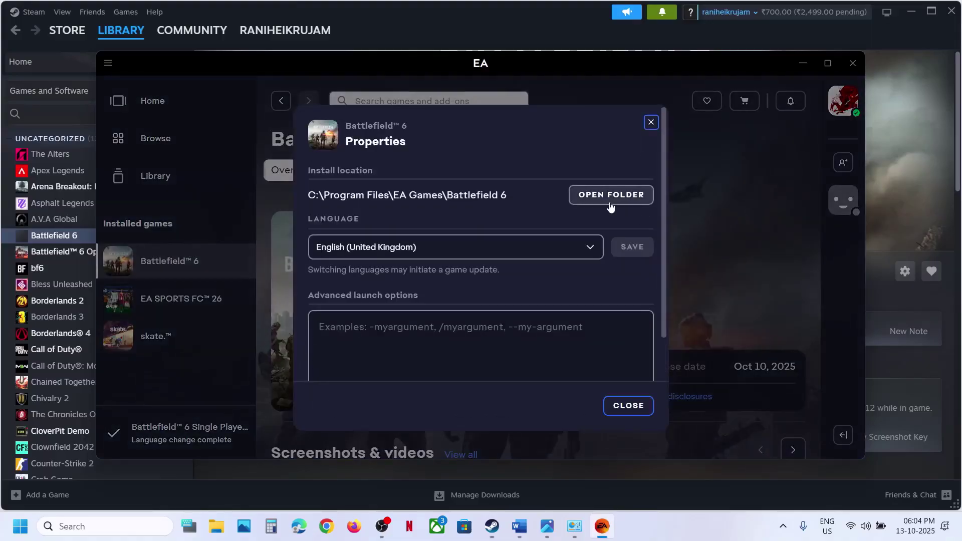
{"action": "left_click", "coordinate": [611, 206]}
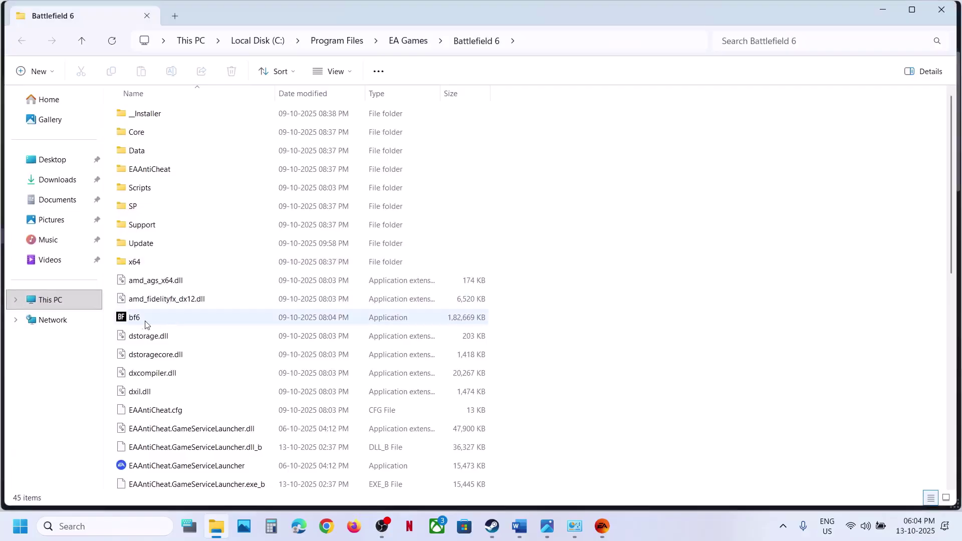
Step: Set the bf6 application to run as an administrator in its compatibility properties and apply the change
{"action": "left_click", "coordinate": [141, 323]}
{"action": "right_click", "coordinate": [140, 325]}
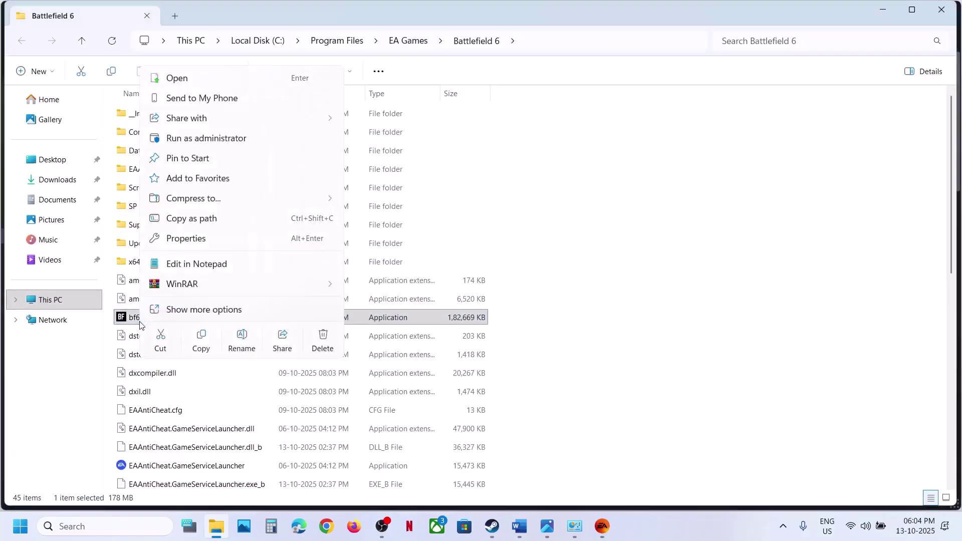
{"action": "left_click", "coordinate": [203, 240]}
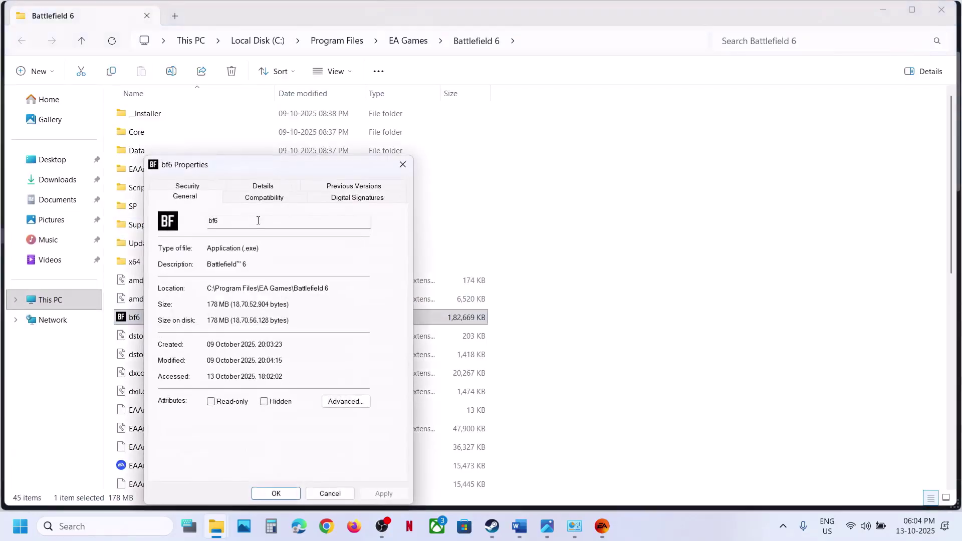
{"action": "left_click", "coordinate": [256, 199]}
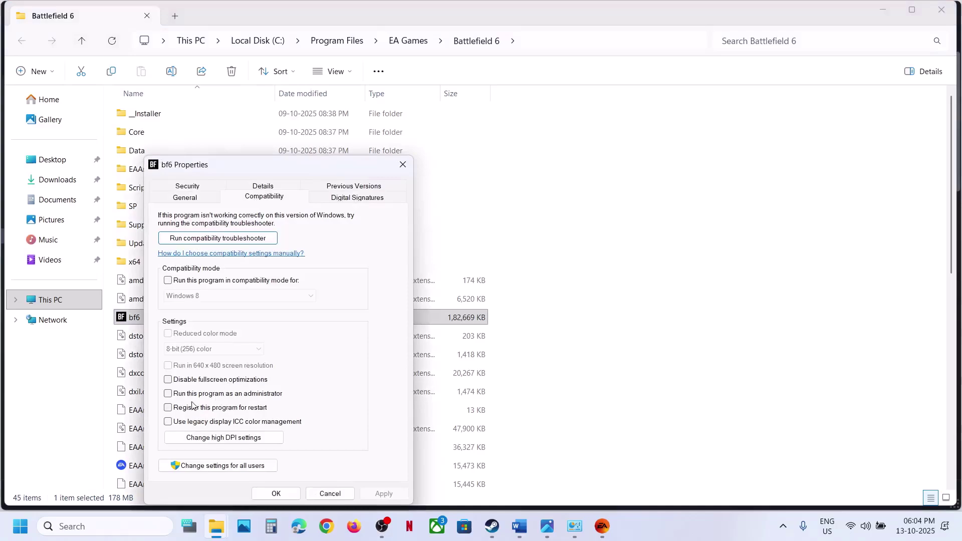
{"action": "left_click", "coordinate": [384, 494]}
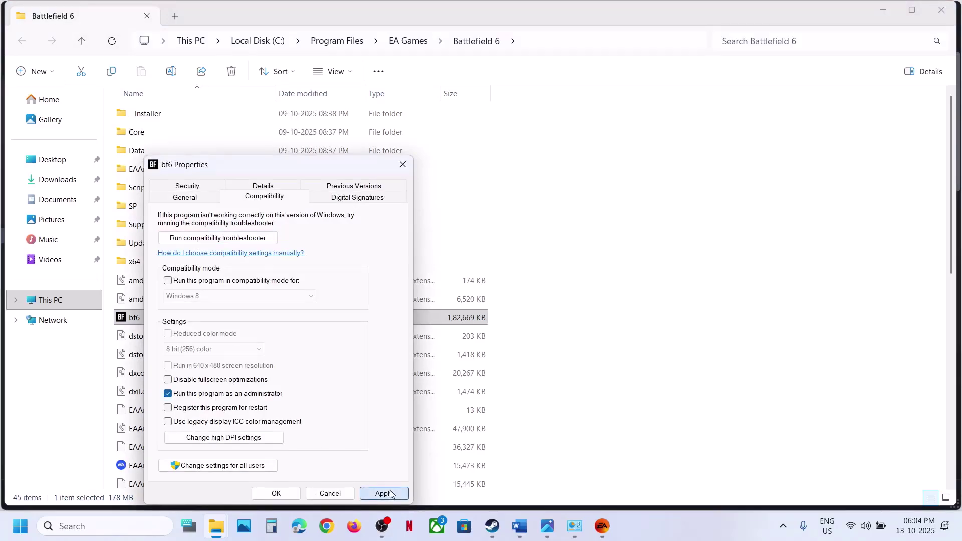
{"action": "left_click", "coordinate": [276, 494]}
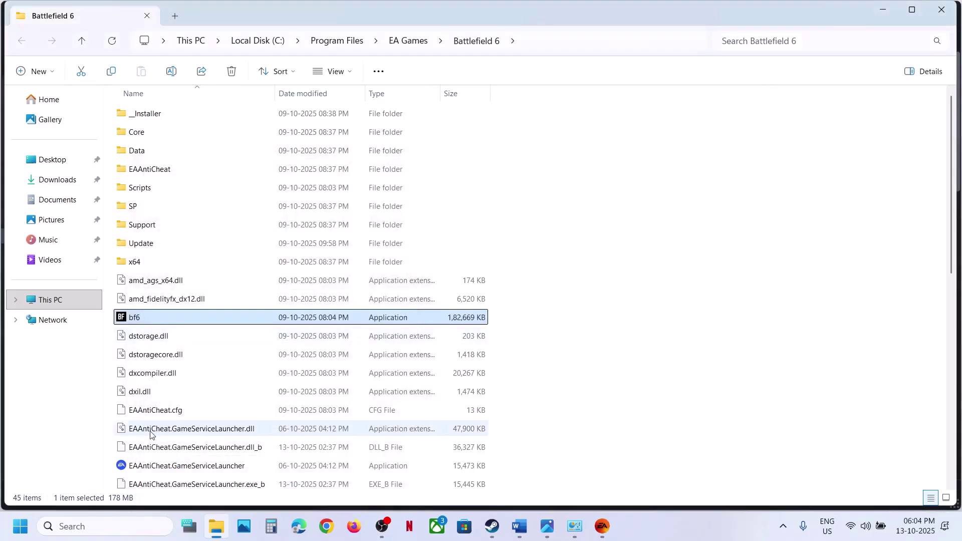
Step: Set EAAntiCheat.GameServiceLauncher to run as an administrator and close the install folder and the game's properties
{"action": "scroll", "coordinate": [150, 431], "scroll_direction": "down", "scroll_amount": 2}
{"action": "left_click", "coordinate": [163, 366]}
{"action": "right_click", "coordinate": [163, 366]}
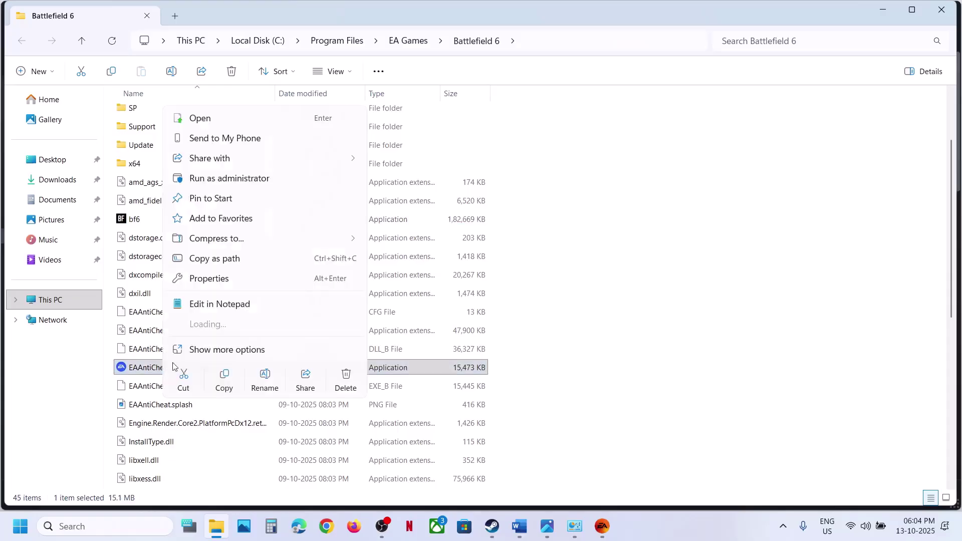
{"action": "left_click", "coordinate": [213, 279]}
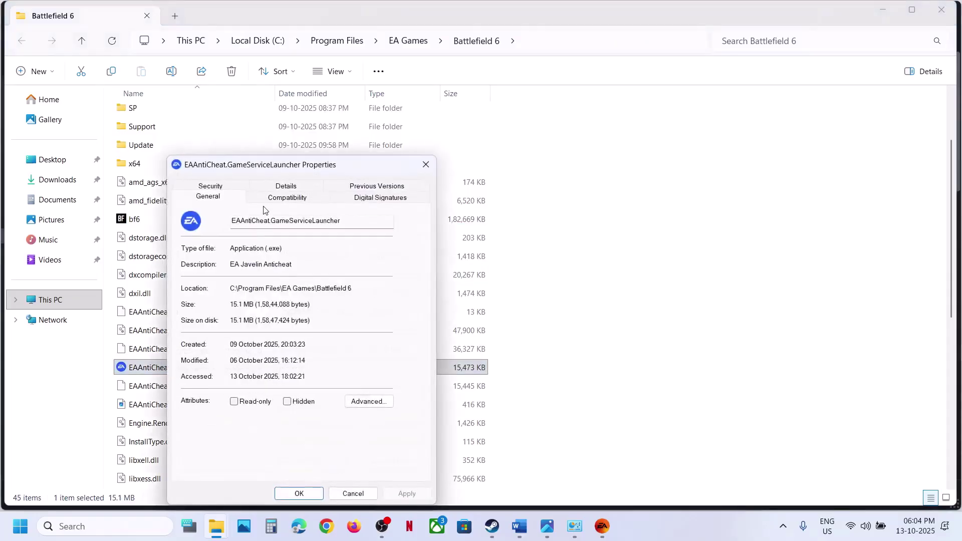
{"action": "left_click", "coordinate": [271, 198]}
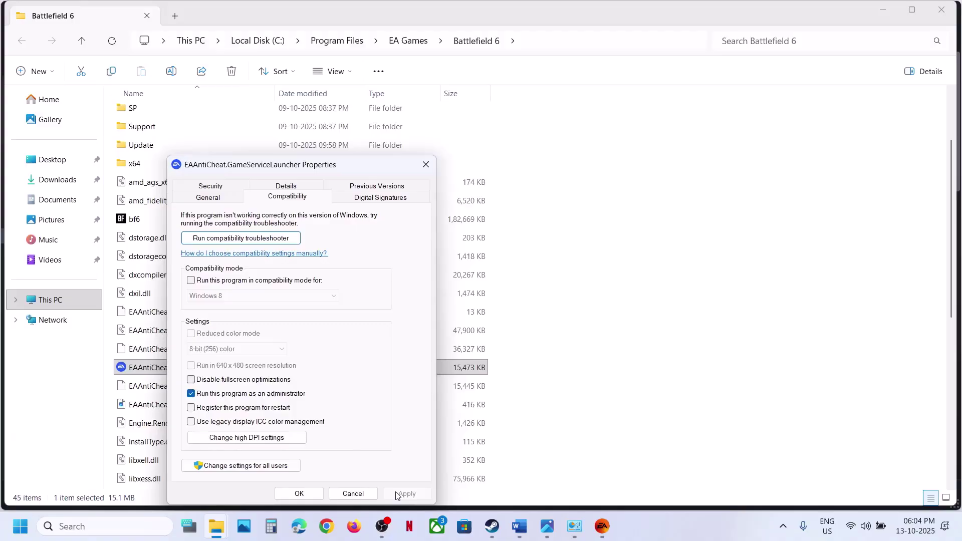
{"action": "left_click", "coordinate": [300, 494]}
{"action": "left_click", "coordinate": [943, 10]}
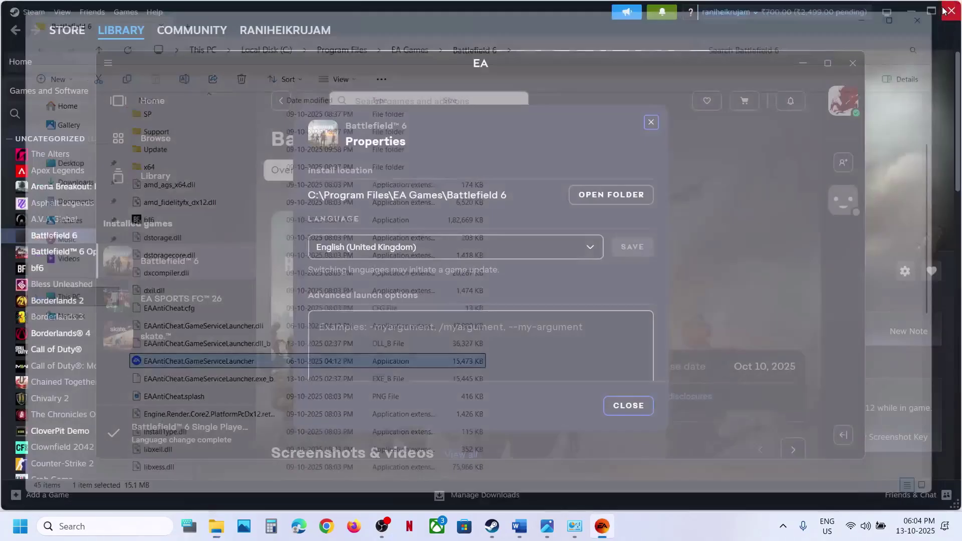
{"action": "left_click", "coordinate": [641, 412]}
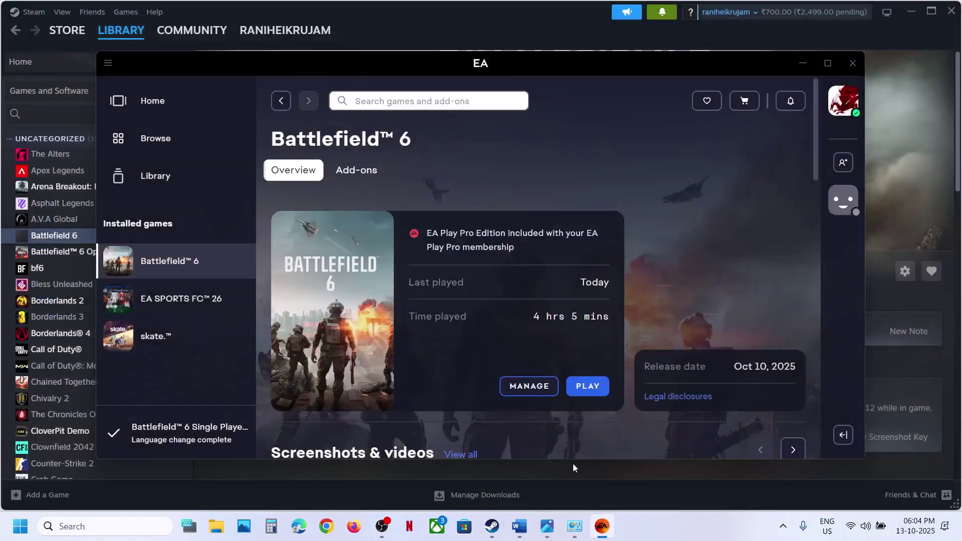
Step: Switch to the Word document, maximize it and read the network commands listed under Step 18
{"action": "left_click", "coordinate": [524, 531]}
{"action": "scroll", "coordinate": [295, 364], "scroll_direction": "down", "scroll_amount": 4}
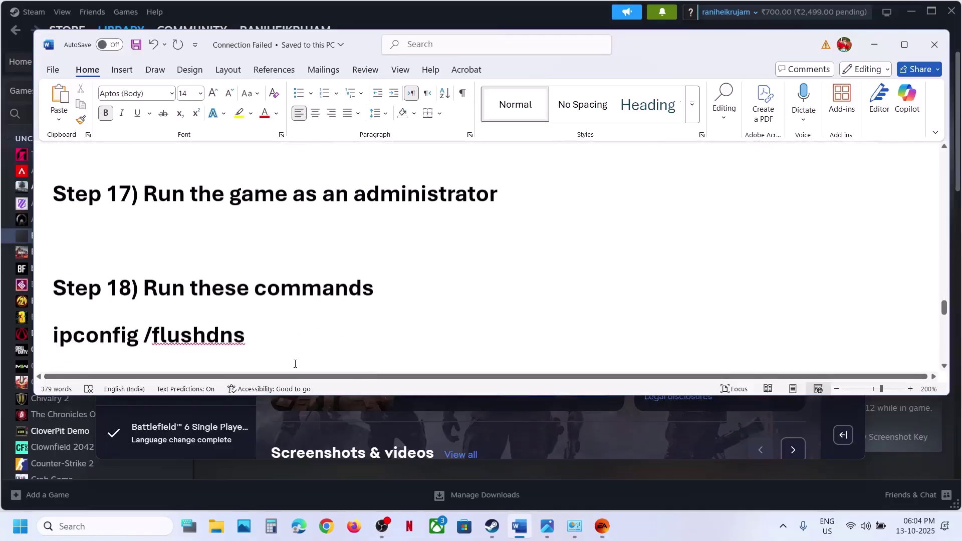
{"action": "left_click", "coordinate": [901, 45]}
{"action": "scroll", "coordinate": [290, 366], "scroll_direction": "down", "scroll_amount": 3}
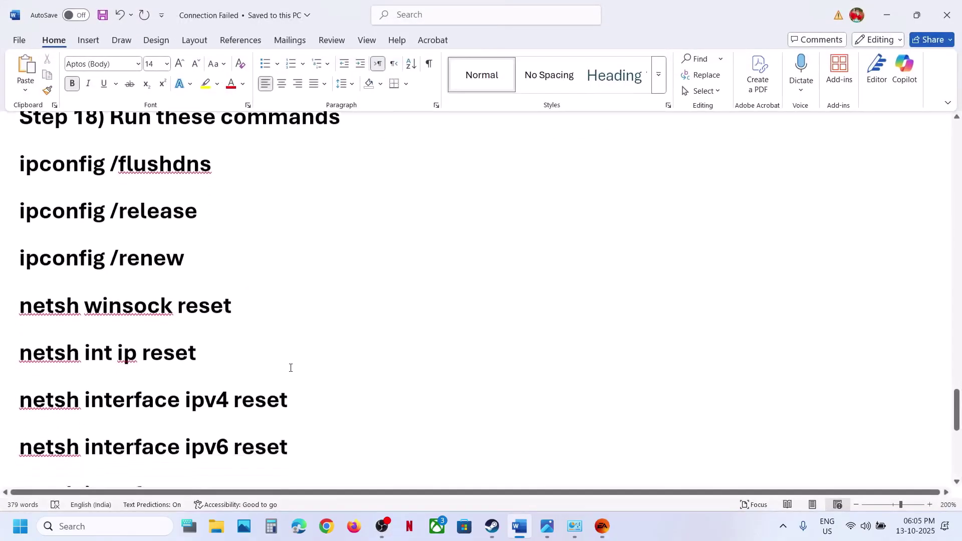
Step: Search Windows for "cmd" and open Command Prompt as an administrator, allowing it to make changes
{"action": "left_click", "coordinate": [130, 528]}
{"action": "type", "text": "cmd"}
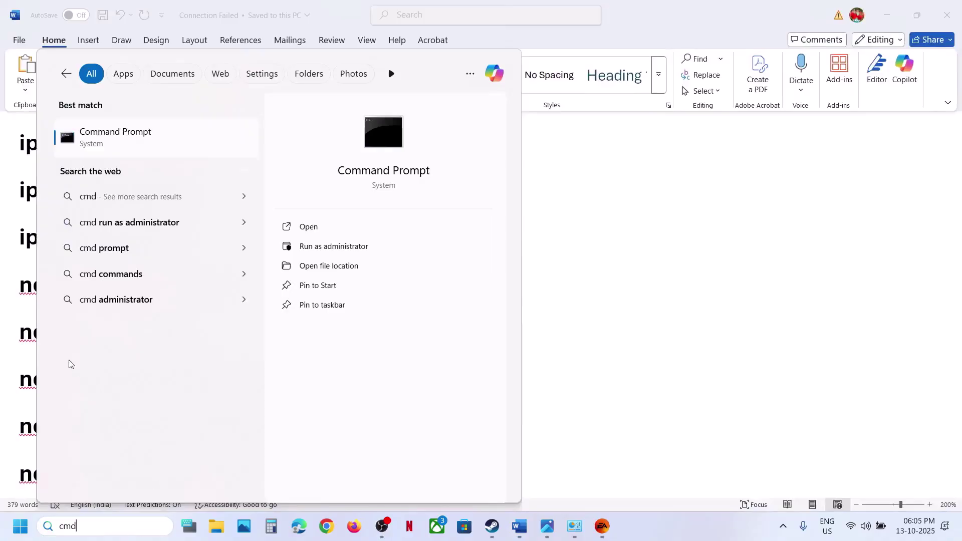
{"action": "right_click", "coordinate": [133, 141]}
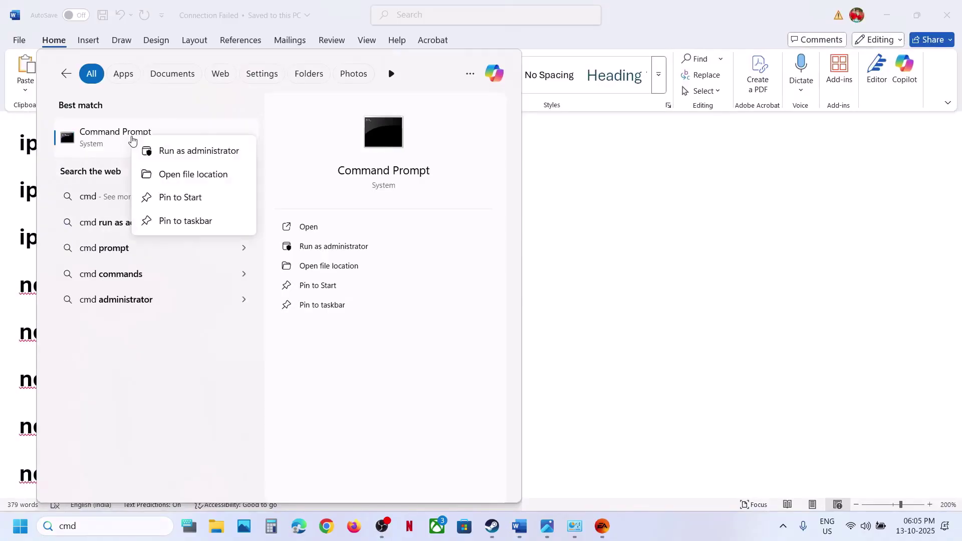
{"action": "left_click", "coordinate": [199, 153]}
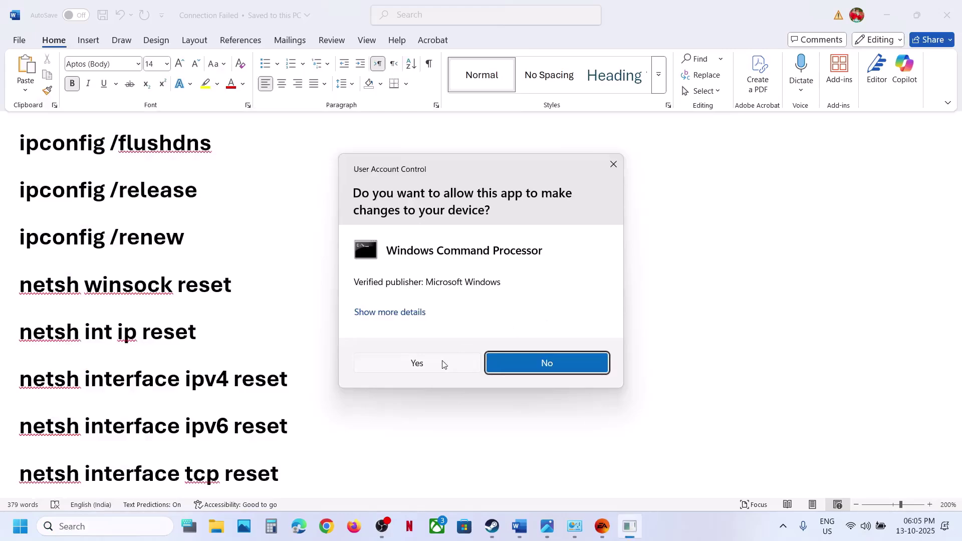
{"action": "left_click", "coordinate": [417, 363]}
Step: Copy "ipconfig /flushdns" from the Word document and run it in Command Prompt
{"action": "left_click", "coordinate": [133, 408]}
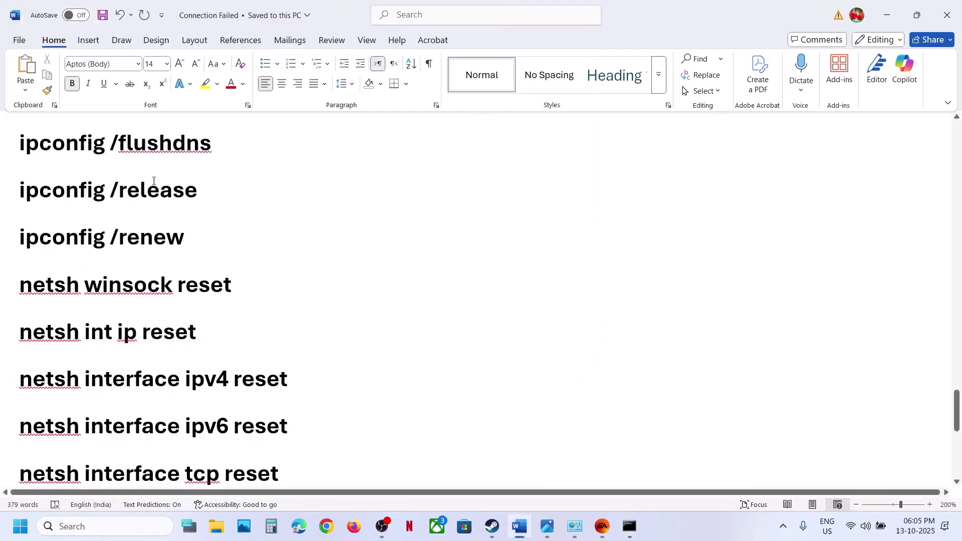
{"action": "triple_click", "coordinate": [139, 153]}
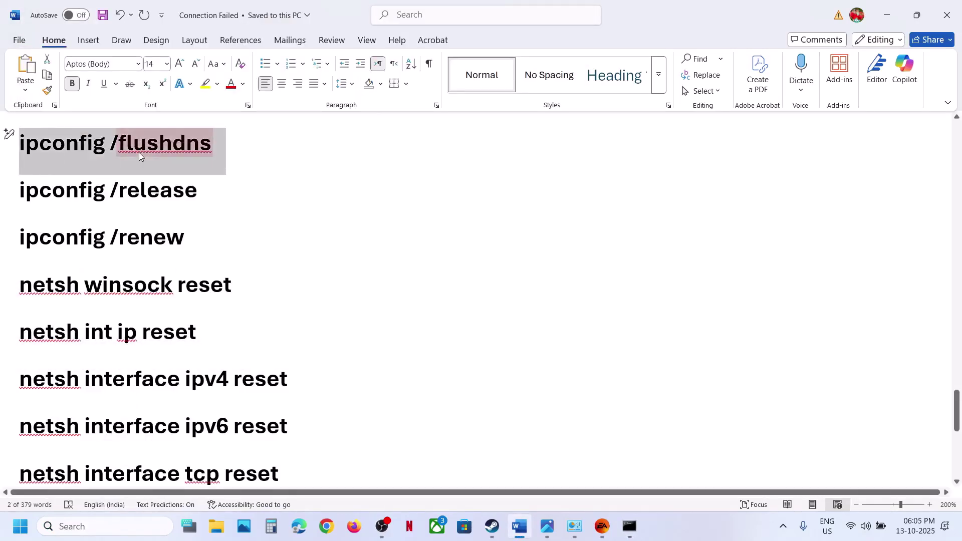
{"action": "key", "text": "ctrl+c"}
{"action": "key", "text": "alt+Tab"}
{"action": "key", "text": "ctrl+v"}
Step: Copy "ipconfig /release" from the Word document and run it in Command Prompt
{"action": "key", "text": "alt+Tab"}
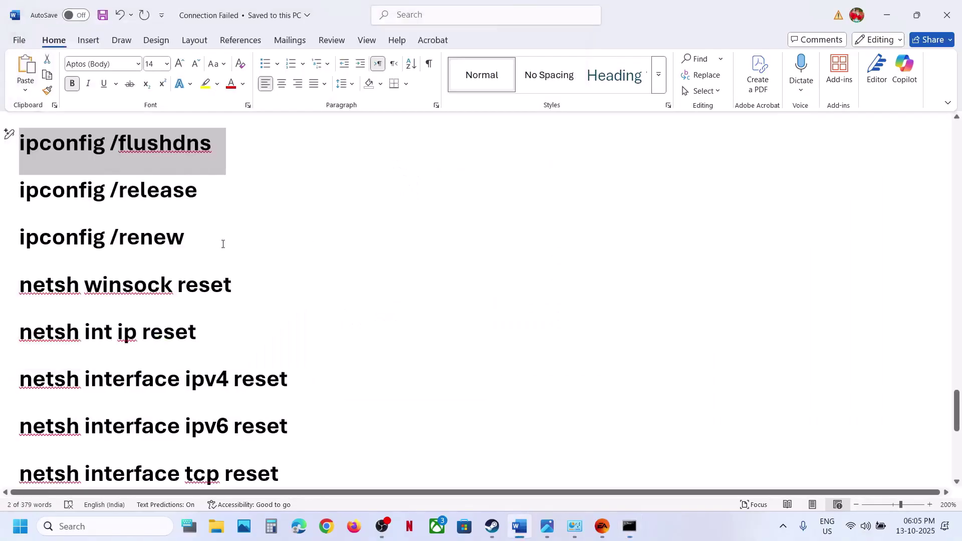
{"action": "double_click", "coordinate": [150, 189]}
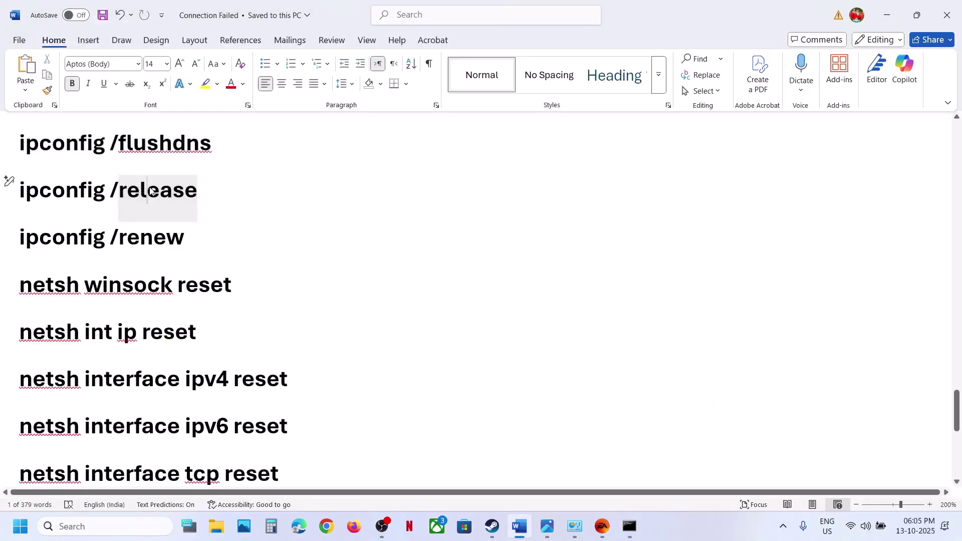
{"action": "triple_click", "coordinate": [151, 190]}
{"action": "key", "text": "ctrl+c"}
{"action": "key", "text": "alt+Tab"}
{"action": "key", "text": "ctrl+v"}
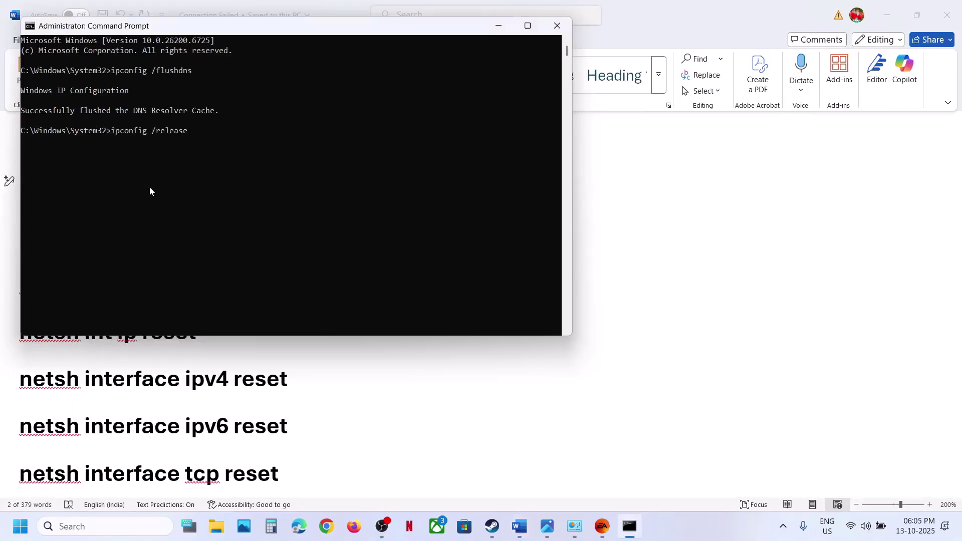
Step: Copy "ipconfig /renew" from the Word document and run it in Command Prompt
{"action": "key", "text": "alt+Tab"}
{"action": "double_click", "coordinate": [143, 246]}
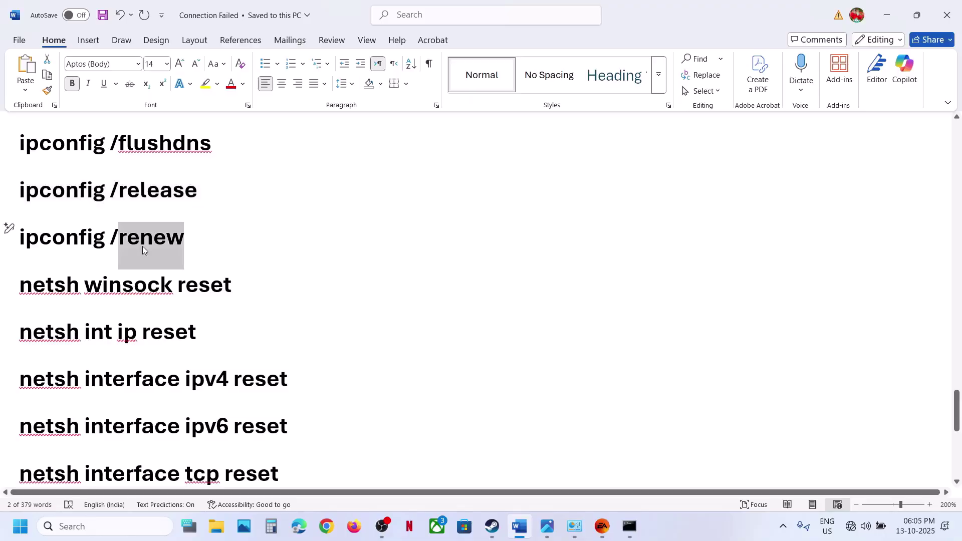
{"action": "triple_click", "coordinate": [143, 246]}
{"action": "key", "text": "ctrl+c"}
{"action": "key", "text": "alt+Tab"}
{"action": "key", "text": "ctrl+v"}
{"action": "key", "text": "Return"}
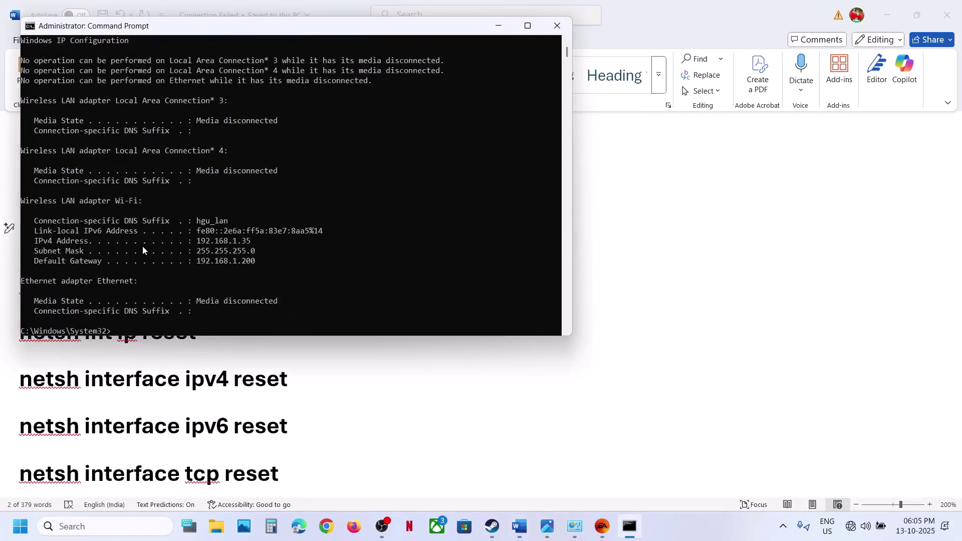
Step: Copy "netsh winsock reset" from the Word document and run it in Command Prompt
{"action": "key", "text": "alt+Tab"}
{"action": "double_click", "coordinate": [195, 285]}
{"action": "triple_click", "coordinate": [196, 285]}
{"action": "key", "text": "ctrl+c"}
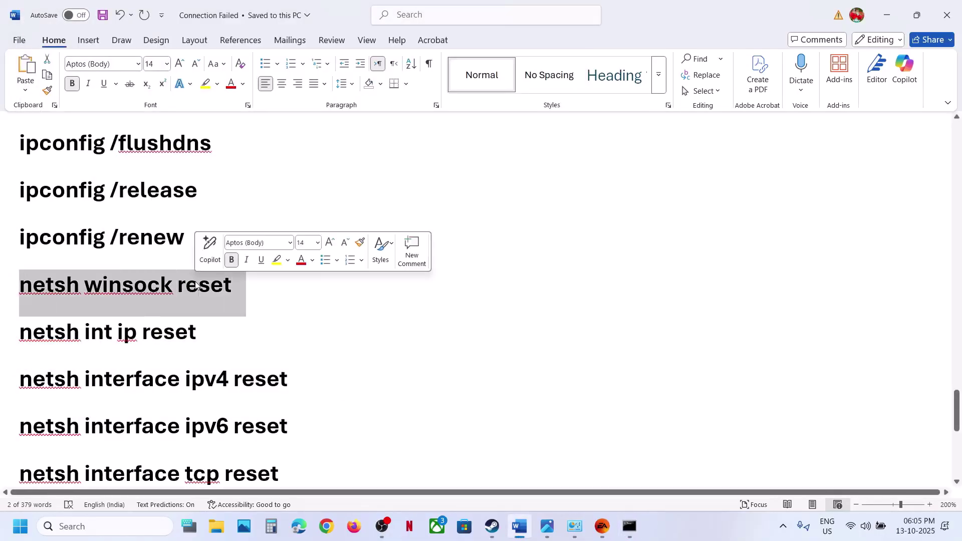
{"action": "key", "text": "alt+Tab"}
{"action": "key", "text": "ctrl+v"}
{"action": "key", "text": "Return"}
Step: Copy "netsh int ip reset" from the Word document and run it in Command Prompt
{"action": "key", "text": "alt+Tab"}
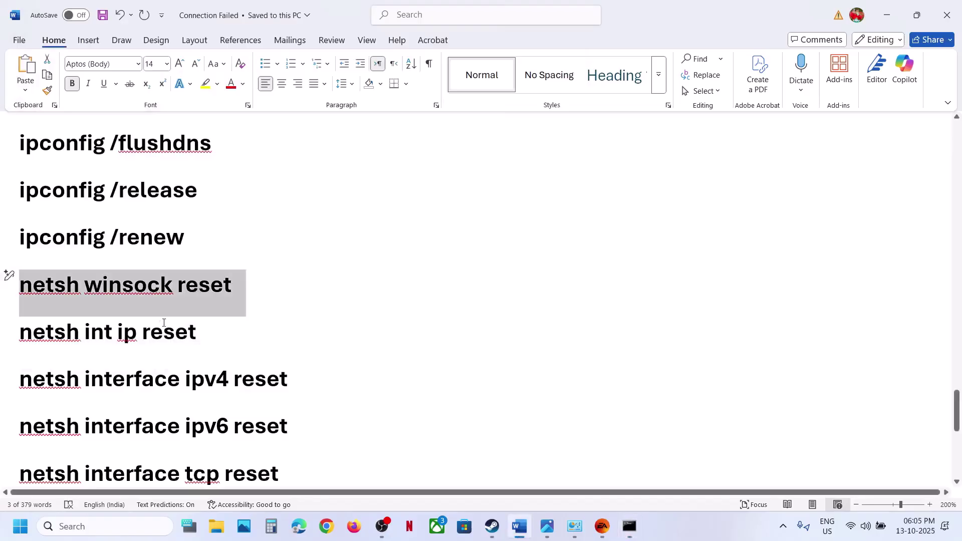
{"action": "triple_click", "coordinate": [154, 334]}
{"action": "key", "text": "ctrl+c"}
{"action": "key", "text": "alt+Tab"}
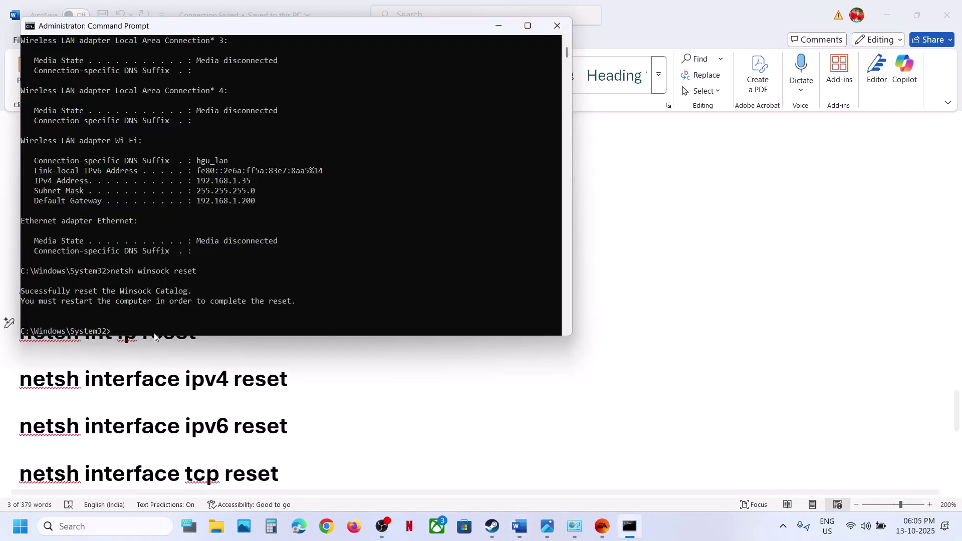
{"action": "key", "text": "ctrl+v"}
{"action": "key", "text": "Return"}
Step: Copy "netsh interface ipv4 reset" from the Word document and run it in Command Prompt
{"action": "key", "text": "alt+Tab"}
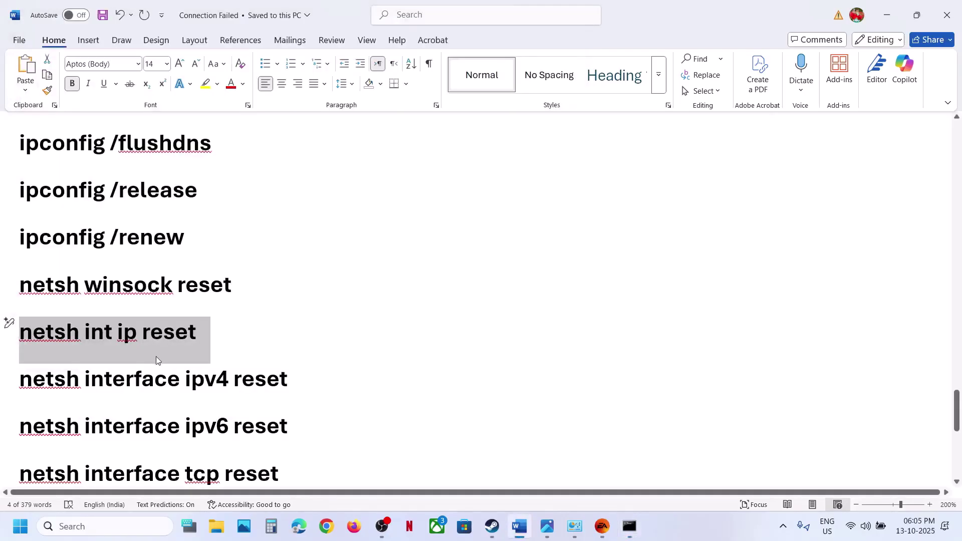
{"action": "triple_click", "coordinate": [145, 381]}
{"action": "key", "text": "ctrl+c"}
{"action": "key", "text": "alt+Tab"}
{"action": "key", "text": "ctrl+v"}
{"action": "key", "text": "Return"}
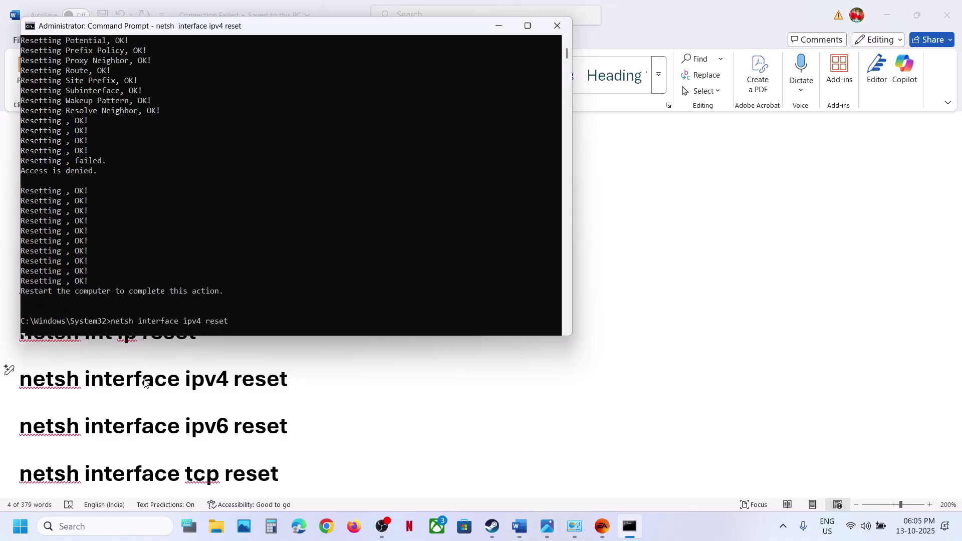
Step: Copy "netsh interface ipv6 reset" from the Word document and run it in Command Prompt
{"action": "key", "text": "alt+Tab"}
{"action": "scroll", "coordinate": [144, 405], "scroll_direction": "down", "scroll_amount": 2}
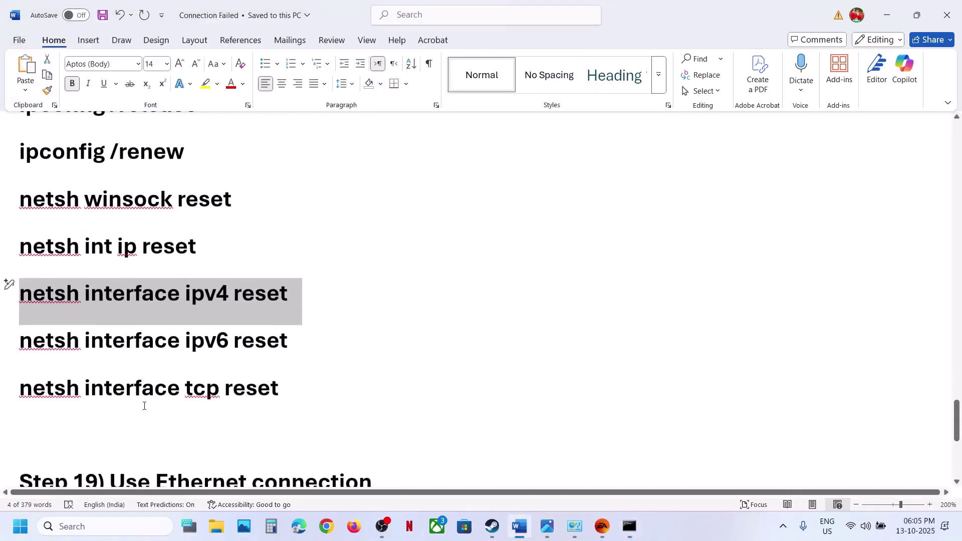
{"action": "triple_click", "coordinate": [167, 341]}
{"action": "key", "text": "ctrl+c"}
{"action": "key", "text": "alt+Tab"}
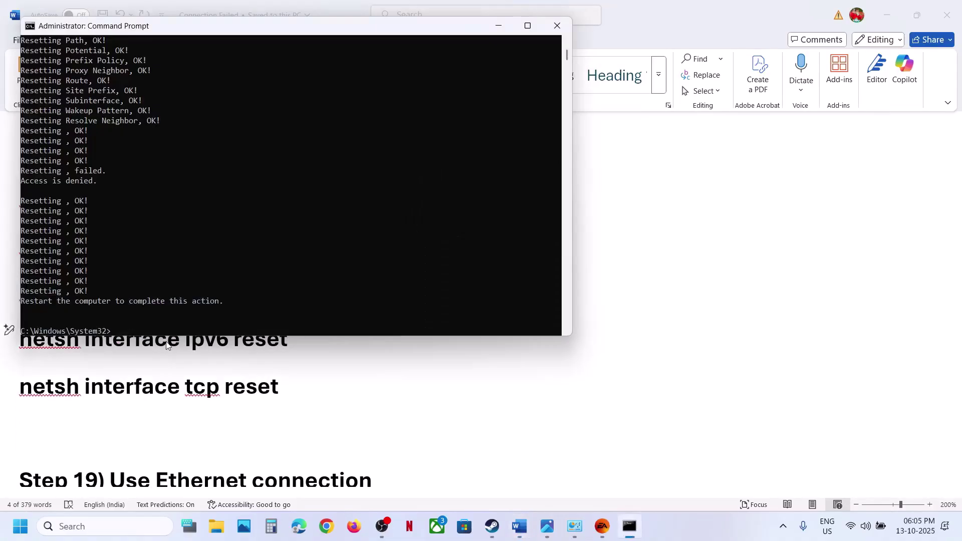
Step: Copy "netsh interface tcp reset" from the Word document, run it in Command Prompt and close the prompt
{"action": "key", "text": "alt+Tab"}
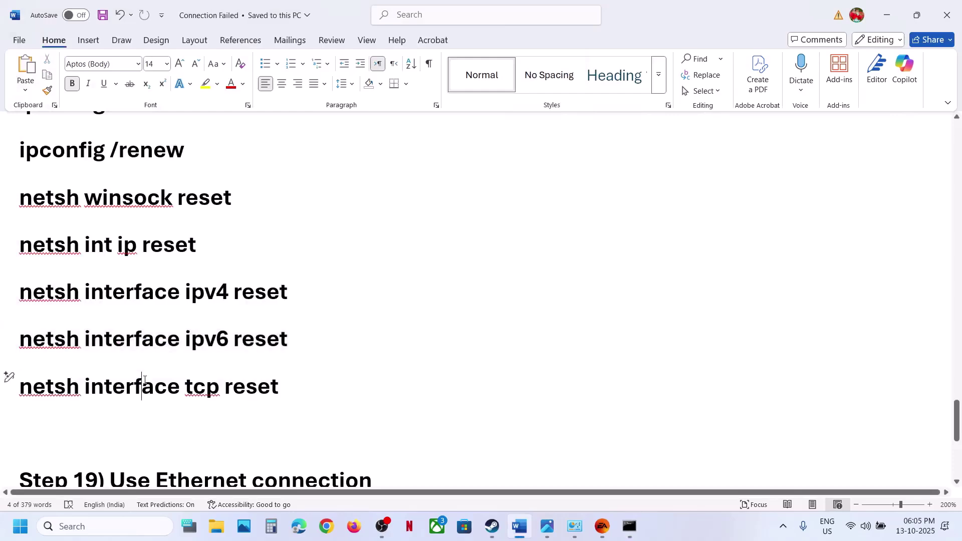
{"action": "triple_click", "coordinate": [144, 385]}
{"action": "key", "text": "ctrl+c"}
{"action": "key", "text": "alt+Tab"}
{"action": "key", "text": "ctrl+v"}
{"action": "key", "text": "Return"}
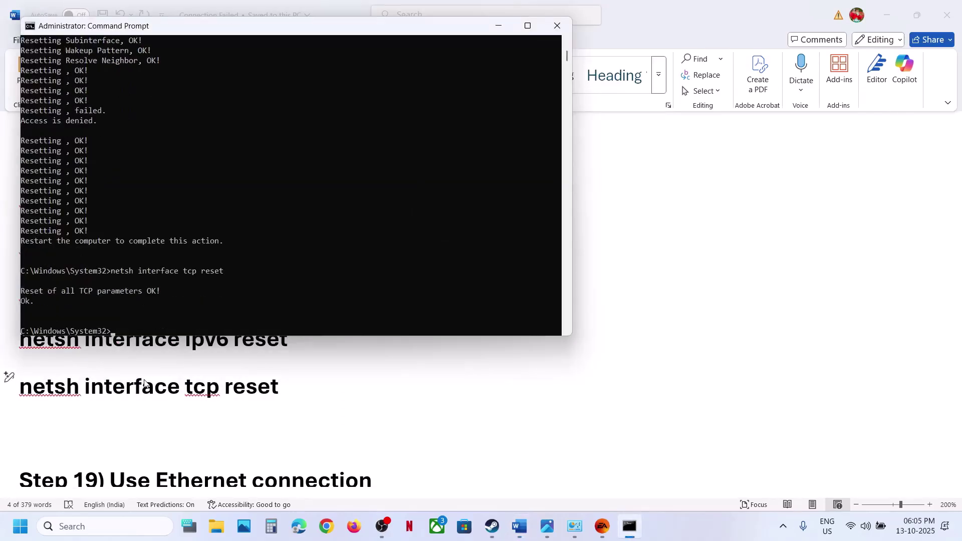
{"action": "left_click", "coordinate": [557, 25]}
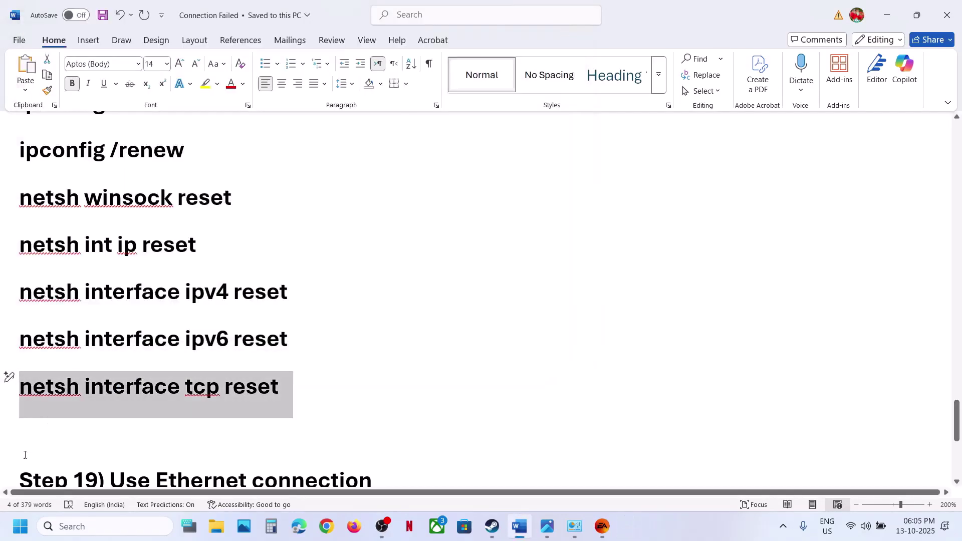
Step: Look up the Restart option among the Windows power options, dismiss them and read Step 19 on using an Ethernet connection
{"action": "key", "text": "super"}
{"action": "left_click", "coordinate": [364, 483]}
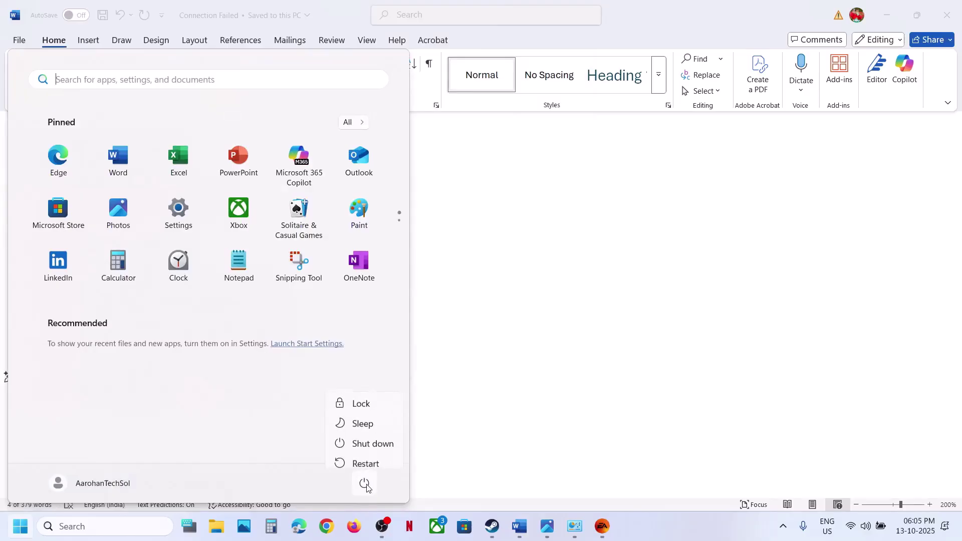
{"action": "key", "text": "Escape"}
{"action": "key", "text": "Escape"}
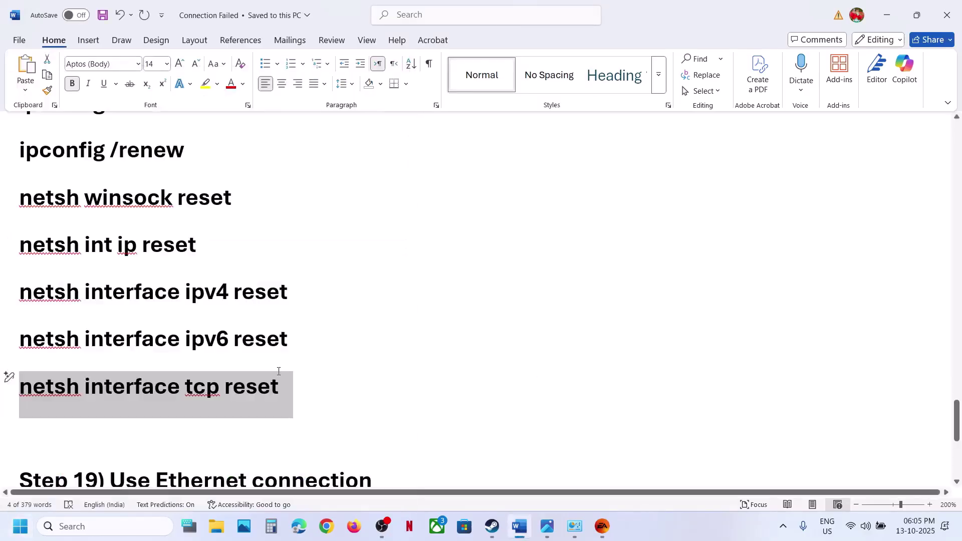
{"action": "scroll", "coordinate": [279, 371], "scroll_direction": "down", "scroll_amount": 2}
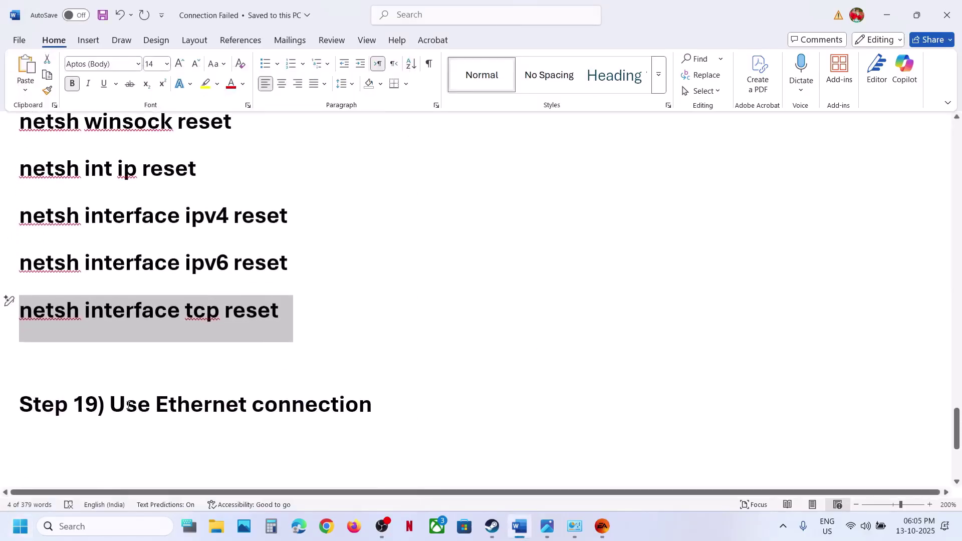
Step: Read Step 19 on using Ethernet and Step 20 on correct date, time, time zone and region
{"action": "left_click_drag", "start_coordinate": [128, 405], "coordinate": [360, 400]}
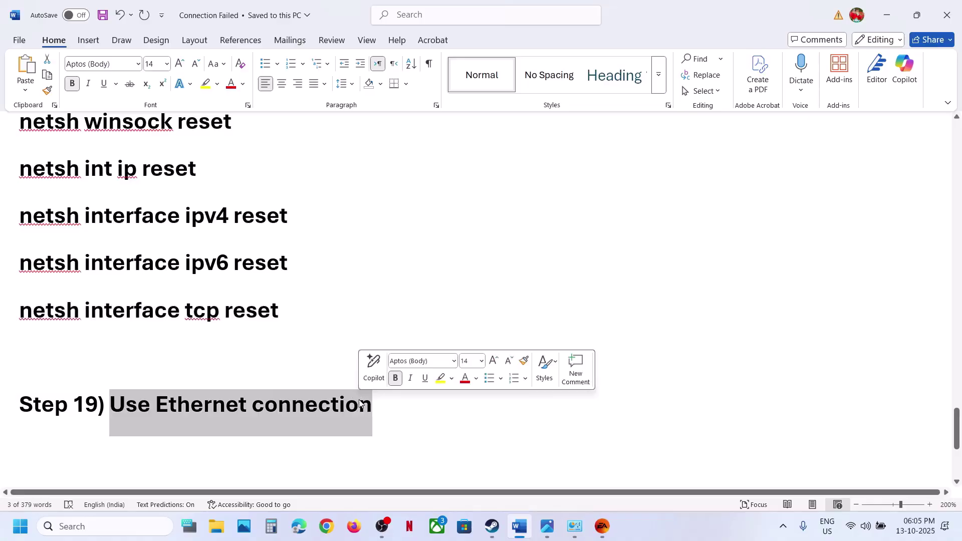
{"action": "scroll", "coordinate": [244, 419], "scroll_direction": "down", "scroll_amount": 2}
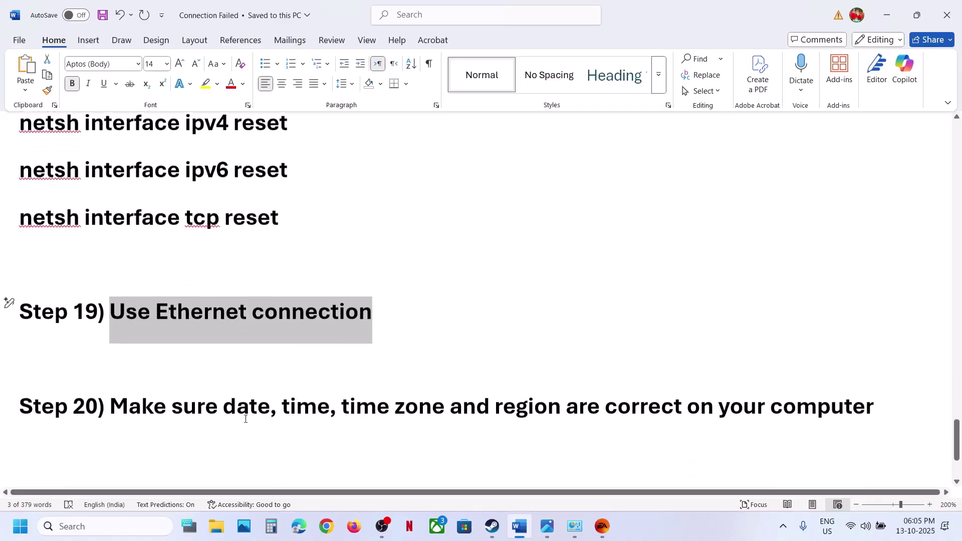
{"action": "left_click_drag", "start_coordinate": [175, 408], "coordinate": [875, 403]}
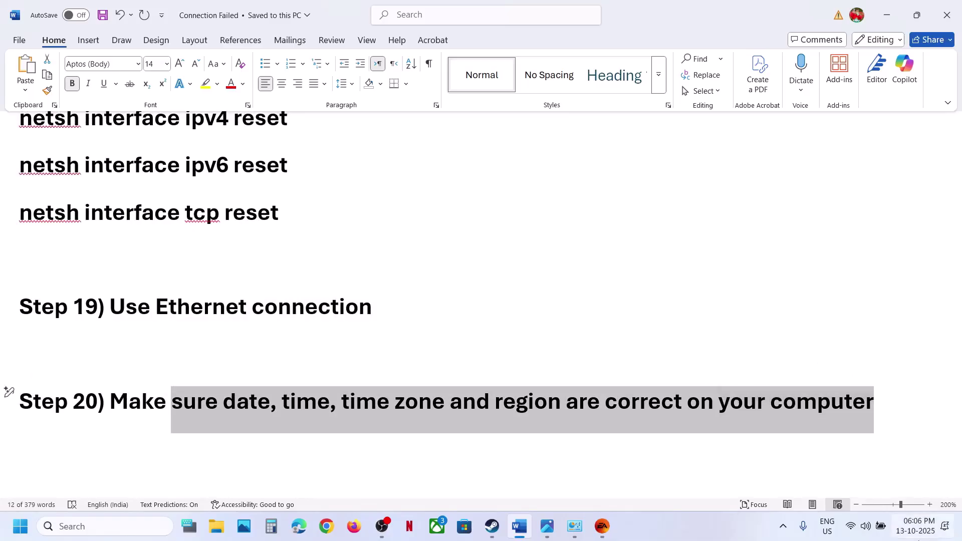
Step: In the Windows date and time settings, keep automatic time zone and automatic time on, and sync the clock
{"action": "right_click", "coordinate": [921, 537]}
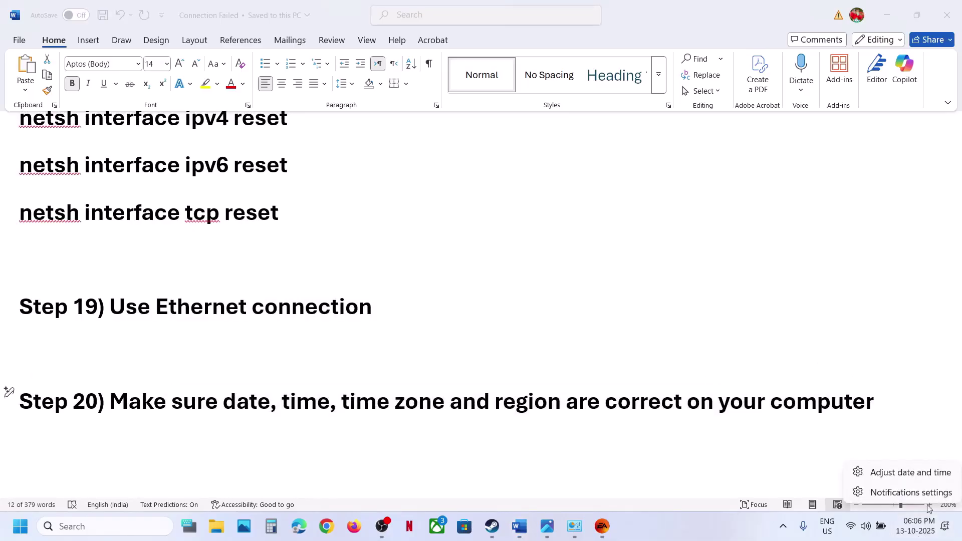
{"action": "left_click", "coordinate": [917, 480]}
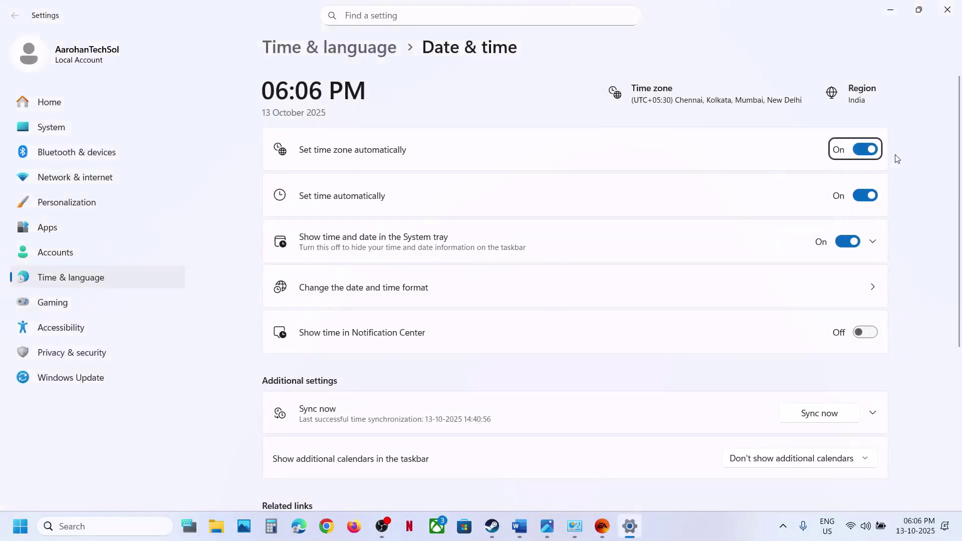
{"action": "left_click", "coordinate": [861, 151]}
{"action": "left_click", "coordinate": [859, 197]}
{"action": "left_click", "coordinate": [856, 197]}
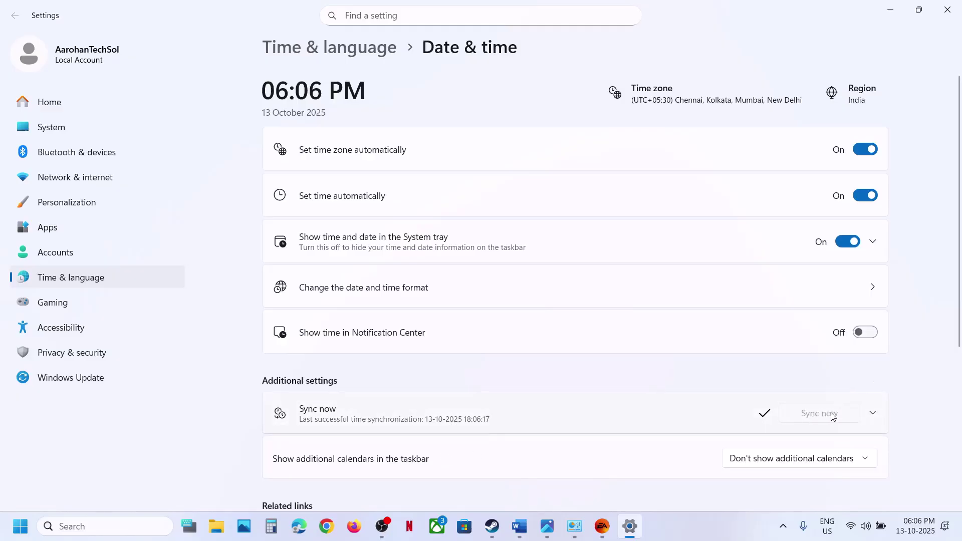
Step: Set the country or region to India in the Language & region settings and close Settings
{"action": "left_click", "coordinate": [132, 282]}
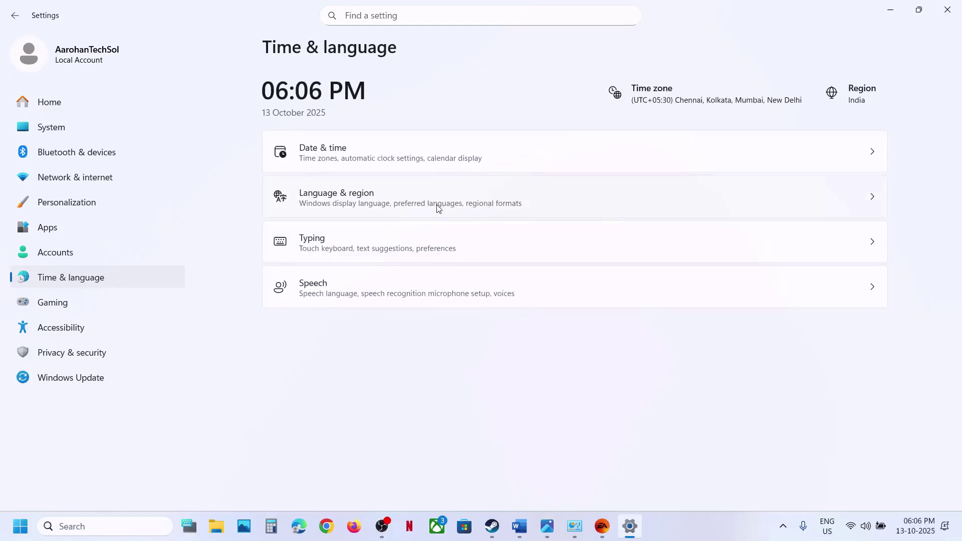
{"action": "left_click", "coordinate": [439, 209]}
{"action": "left_click", "coordinate": [800, 401]}
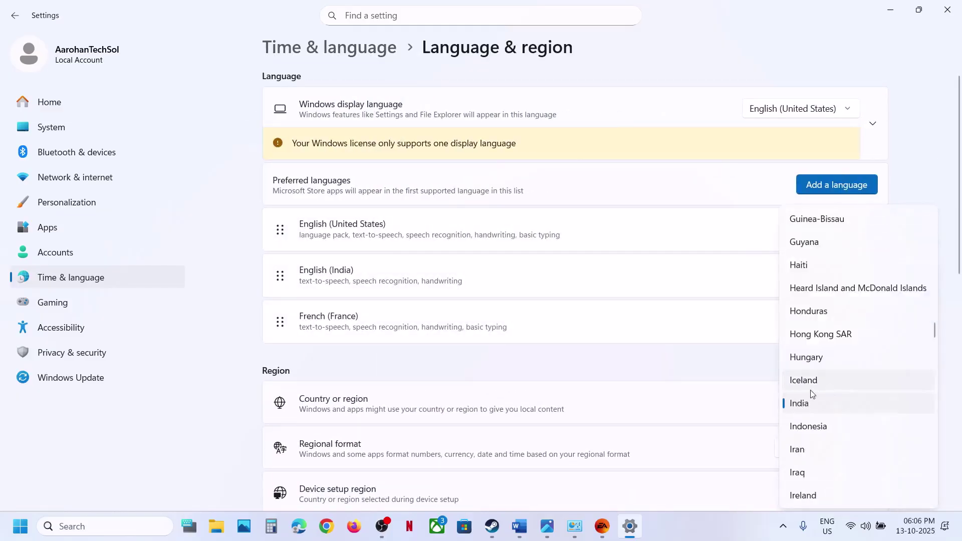
{"action": "left_click", "coordinate": [806, 408]}
{"action": "left_click", "coordinate": [947, 10]}
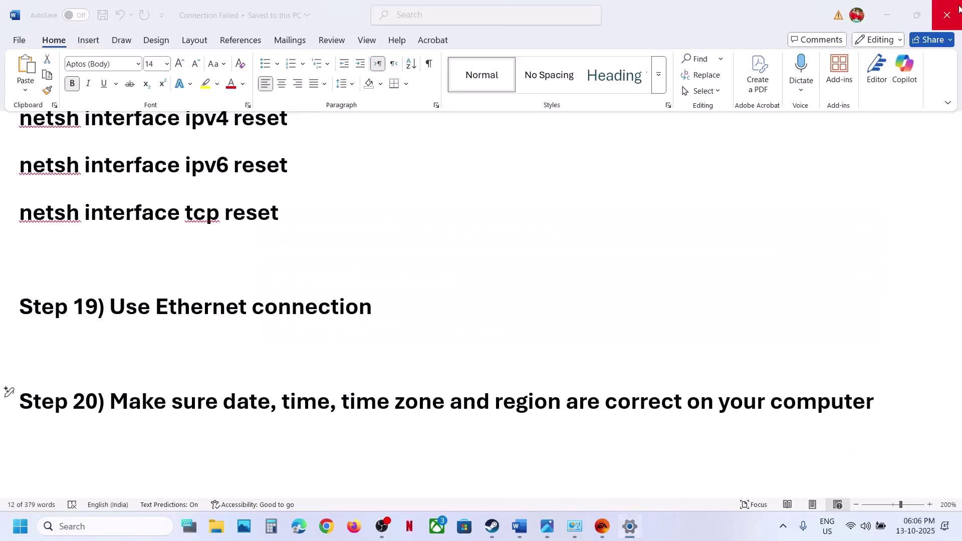
Step: Read Step 21 in the document and open the user's profile folder under C:\Users in File Explorer
{"action": "scroll", "coordinate": [414, 307], "scroll_direction": "down", "scroll_amount": 3}
{"action": "scroll", "coordinate": [414, 307], "scroll_direction": "up", "scroll_amount": 2}
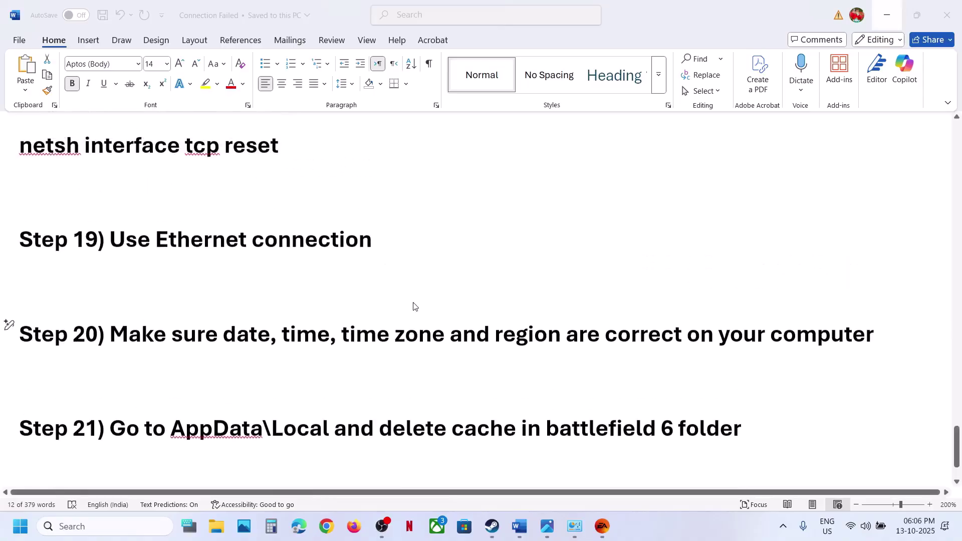
{"action": "left_click", "coordinate": [216, 528]}
{"action": "left_click", "coordinate": [54, 303]}
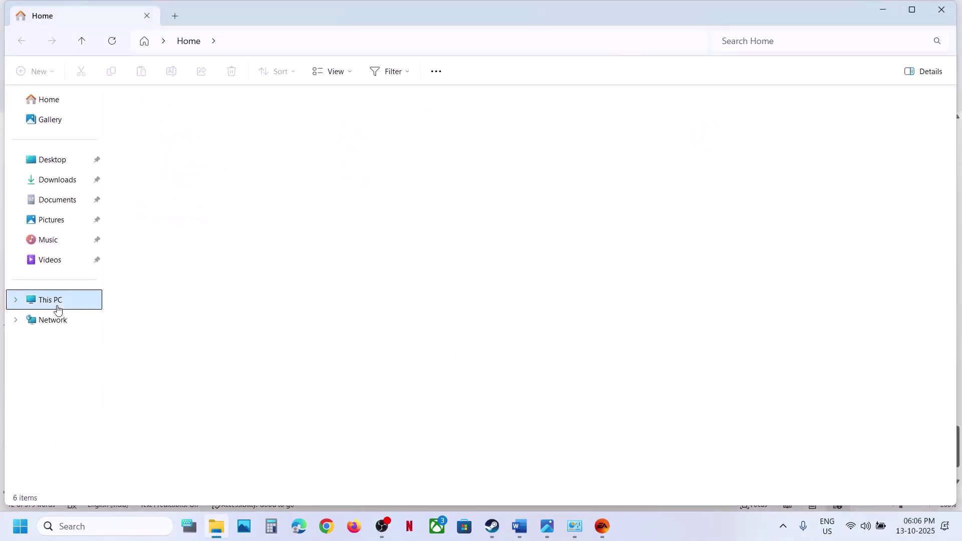
{"action": "double_click", "coordinate": [192, 125]}
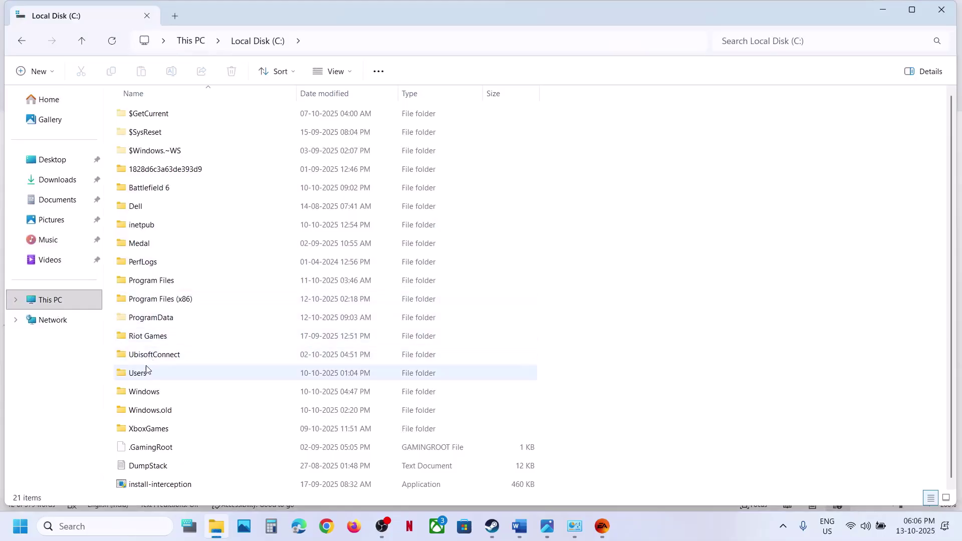
{"action": "double_click", "coordinate": [168, 118]}
{"action": "left_click", "coordinate": [167, 114]}
{"action": "double_click", "coordinate": [167, 114]}
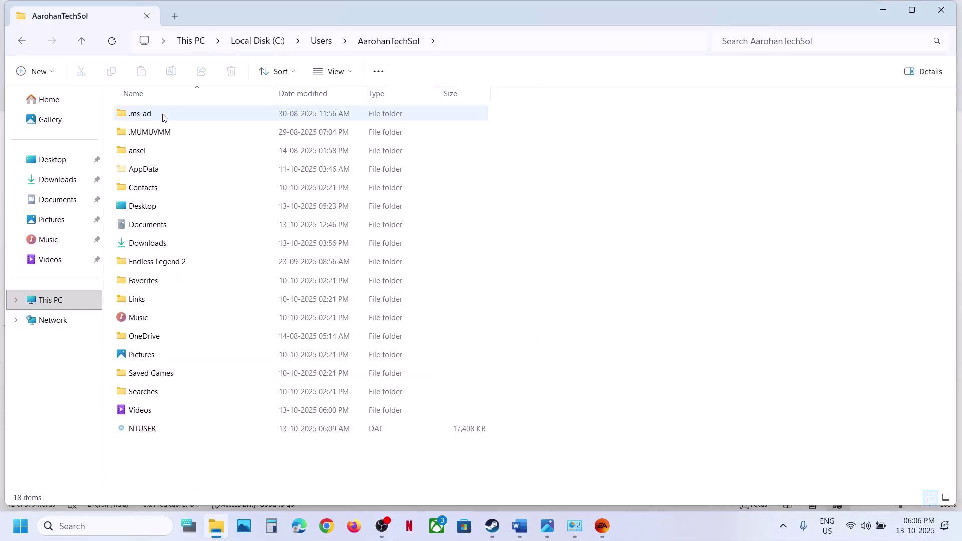
Step: Check that hidden items are shown, open the AppData\Local folder and recheck Step 21 in the document
{"action": "left_click", "coordinate": [152, 167]}
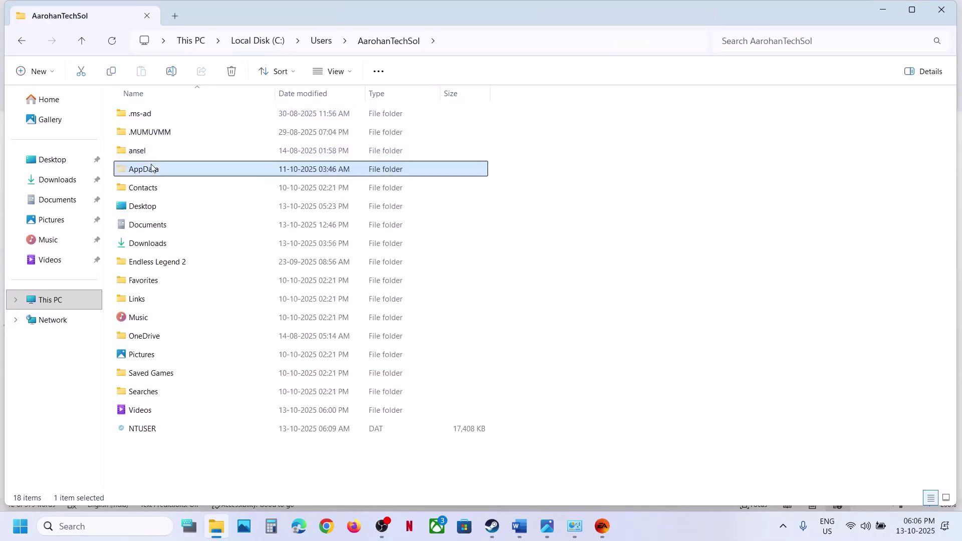
{"action": "left_click", "coordinate": [349, 74]}
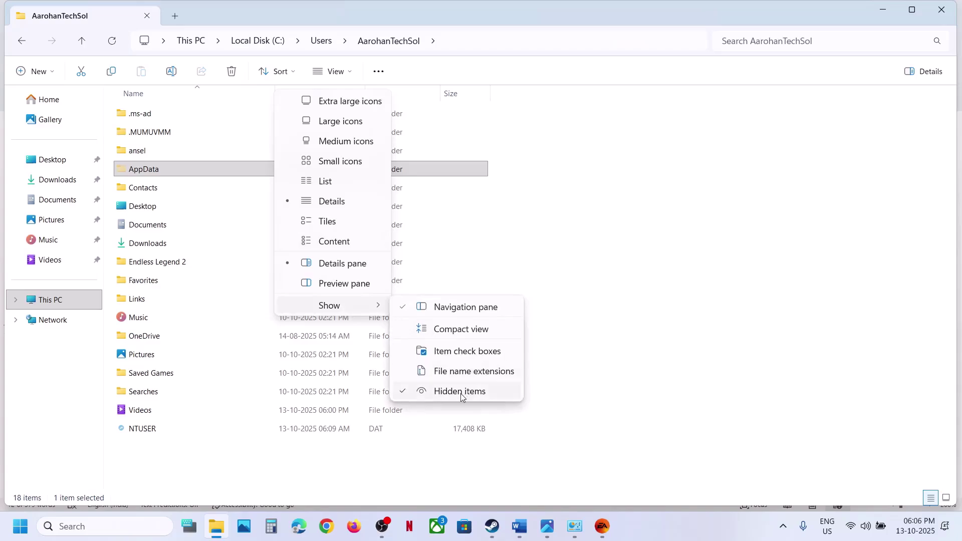
{"action": "left_click", "coordinate": [167, 174]}
{"action": "double_click", "coordinate": [166, 174]}
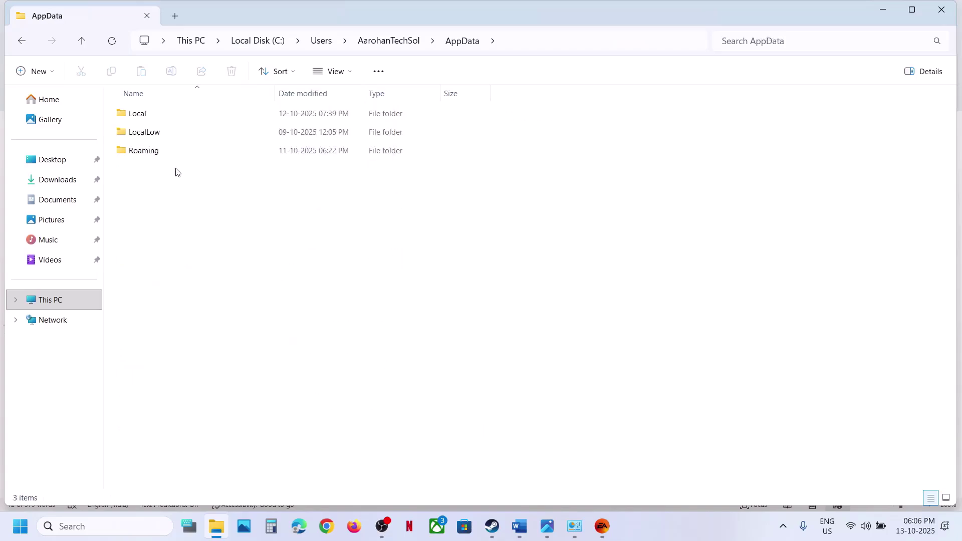
{"action": "double_click", "coordinate": [153, 120]}
{"action": "key", "text": "alt+Tab"}
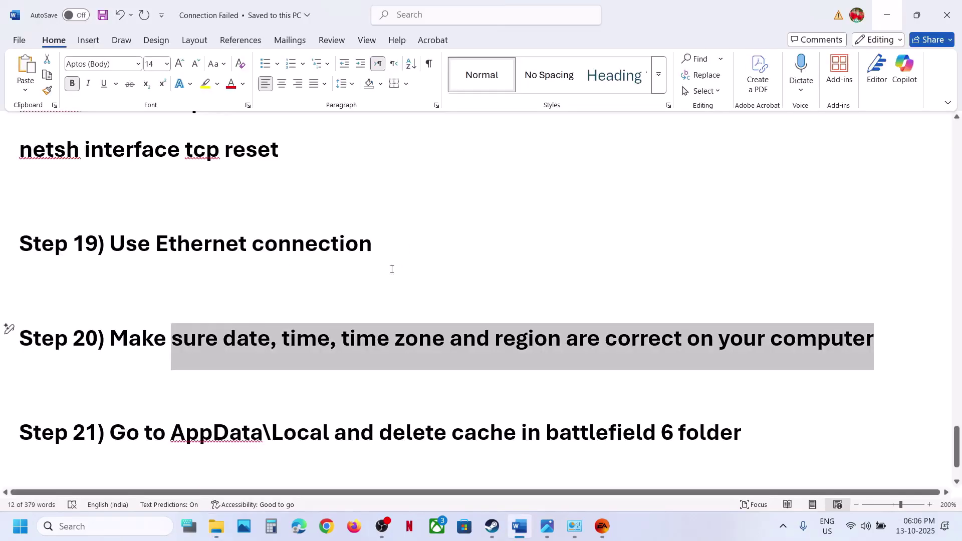
{"action": "key", "text": "alt+Tab"}
{"action": "key", "text": "alt+Tab"}
{"action": "key", "text": "alt+Tab"}
Step: Rename the Battlefield 6 folder in AppData\Local to "Battlefield 6.old"
{"action": "left_click", "coordinate": [170, 283]}
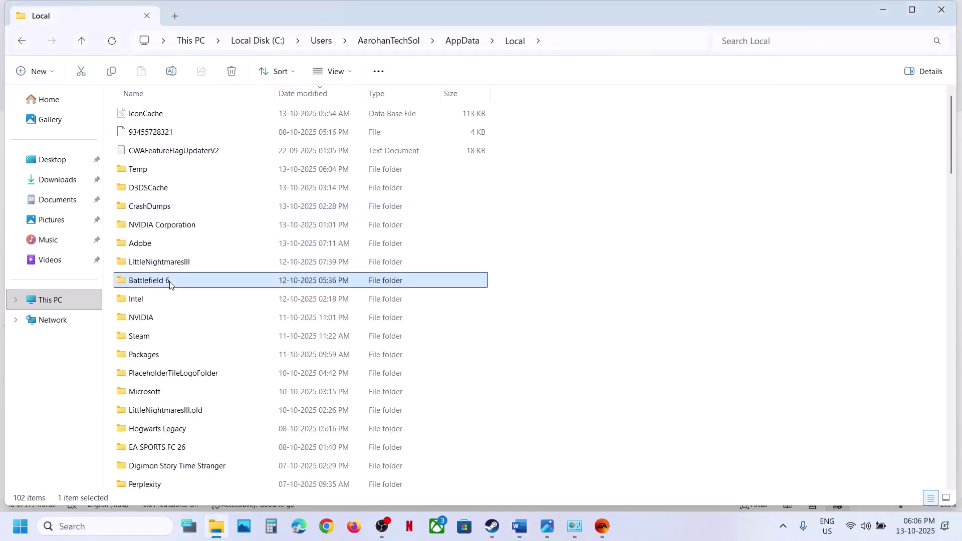
{"action": "right_click", "coordinate": [170, 284]}
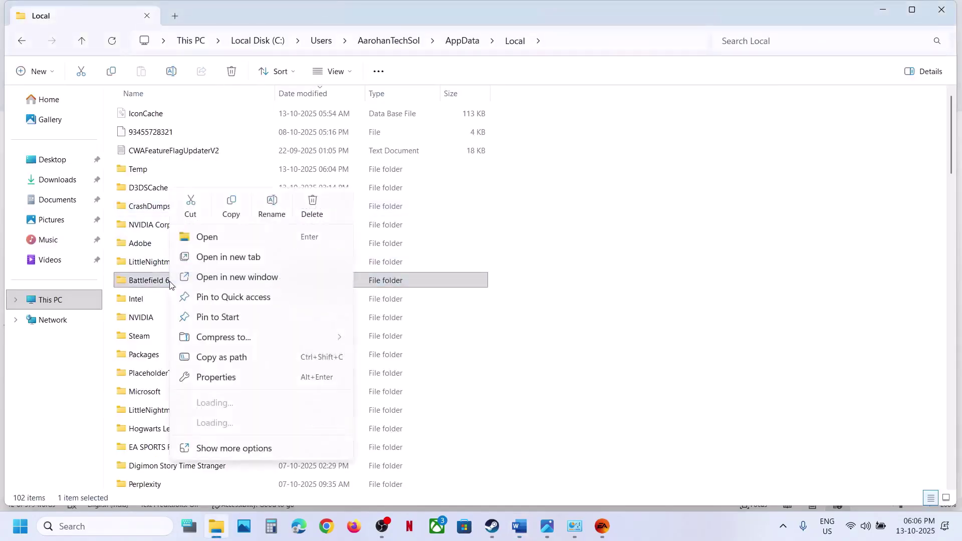
{"action": "left_click", "coordinate": [272, 206]}
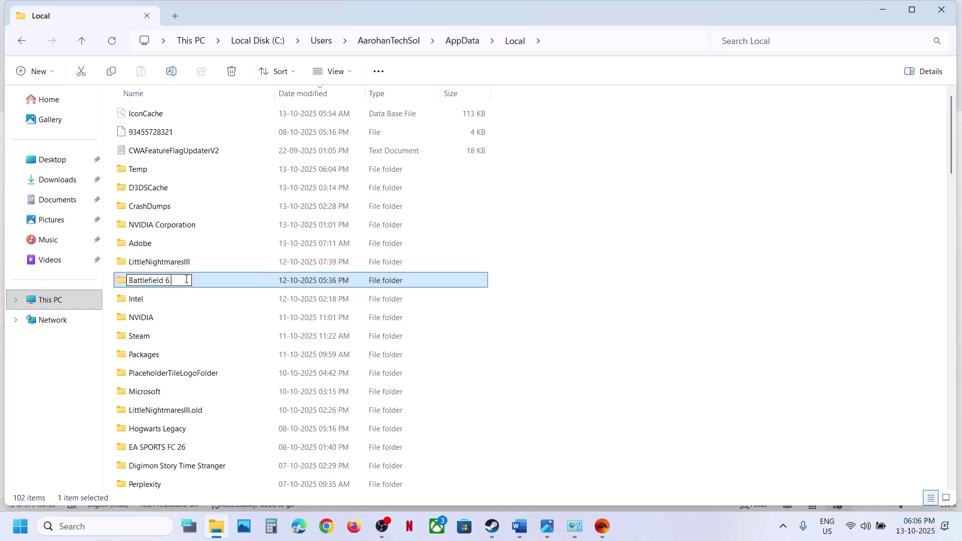
{"action": "key", "text": "Return"}
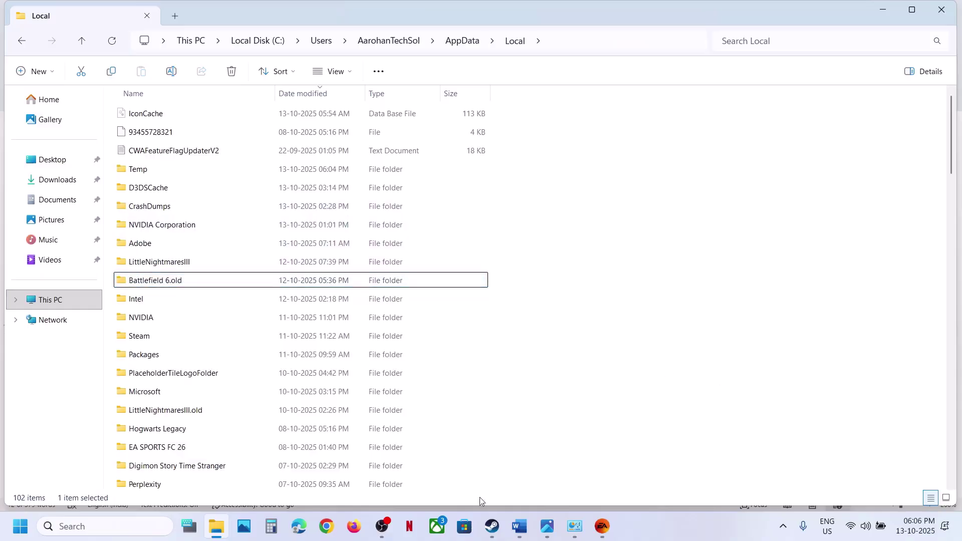
Step: Read Step 22 in Word, switch to Steam and look up the file integrity check for Battlefield 6 Open Beta
{"action": "left_click", "coordinate": [513, 535]}
{"action": "scroll", "coordinate": [275, 332], "scroll_direction": "down", "scroll_amount": 2}
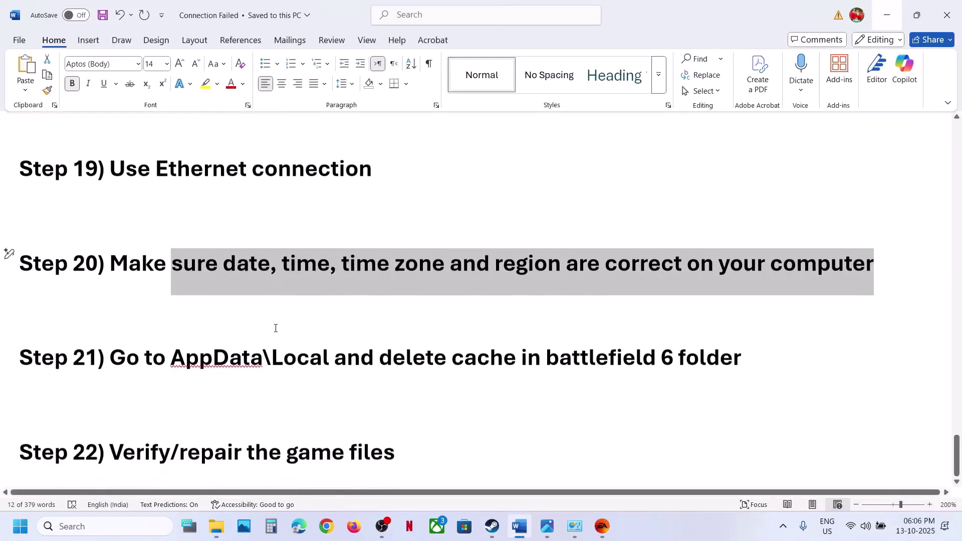
{"action": "left_click_drag", "start_coordinate": [136, 445], "coordinate": [449, 444]}
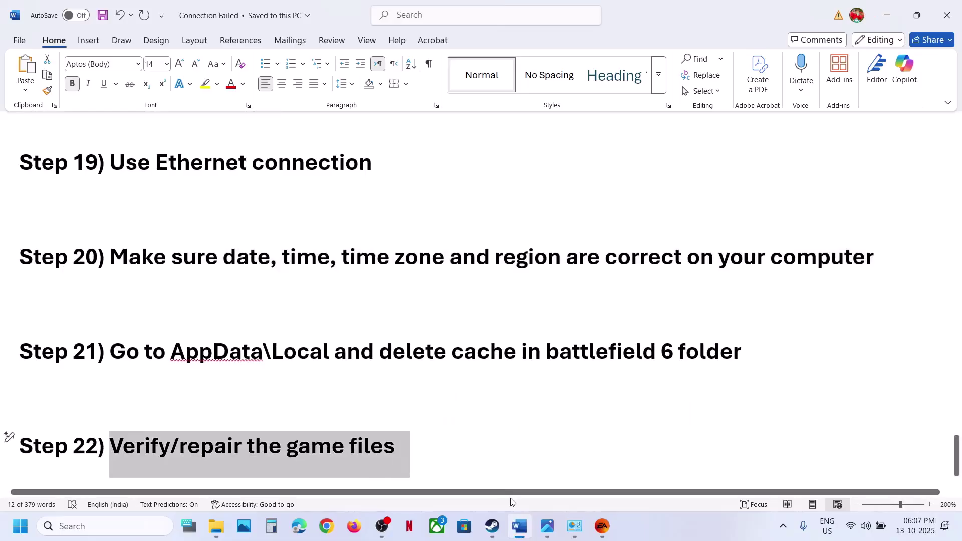
{"action": "left_click", "coordinate": [492, 527]}
{"action": "right_click", "coordinate": [94, 245]}
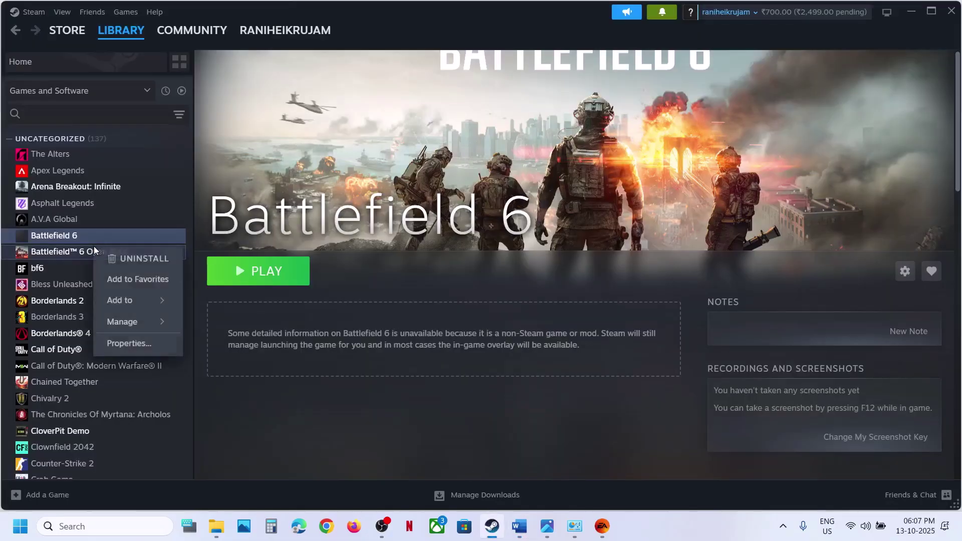
{"action": "left_click", "coordinate": [134, 340]}
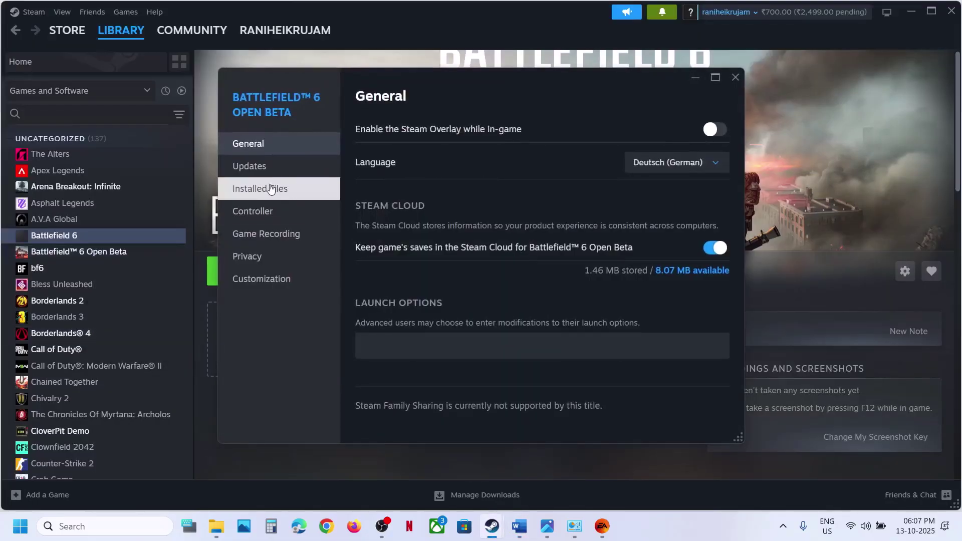
{"action": "left_click", "coordinate": [273, 190]}
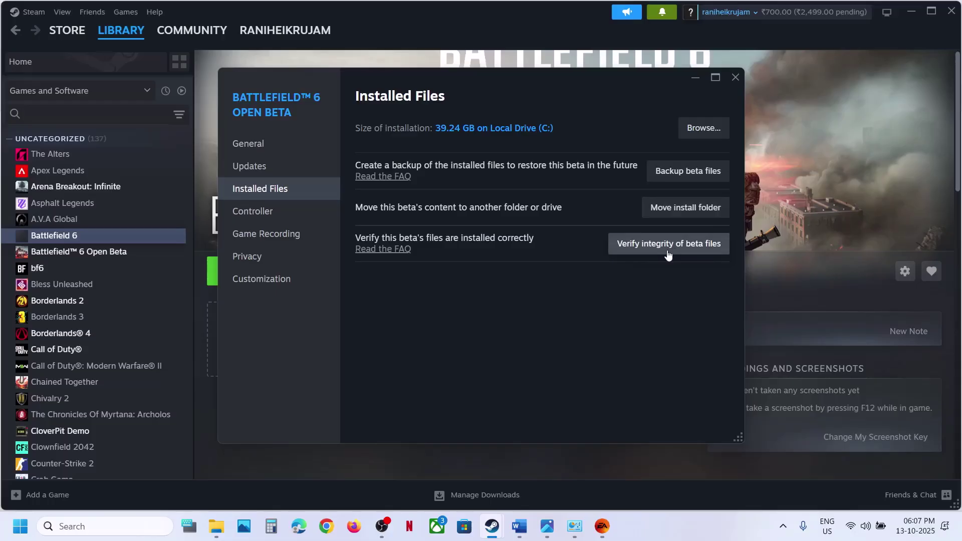
{"action": "left_click", "coordinate": [737, 78]}
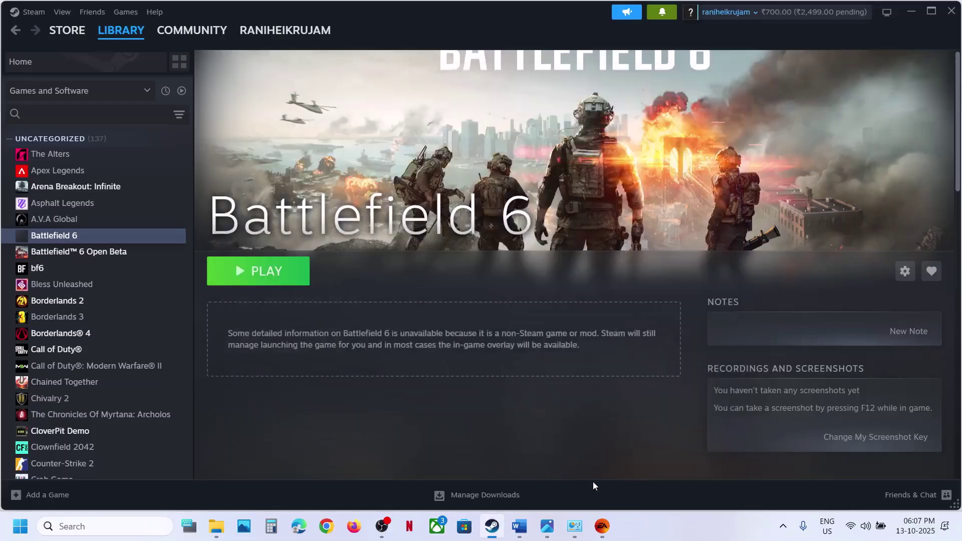
Step: Switch to the EA app, look up the Repair option for Battlefield 6 and view the error screenshot in Photos
{"action": "left_click", "coordinate": [602, 526]}
{"action": "left_click", "coordinate": [544, 389]}
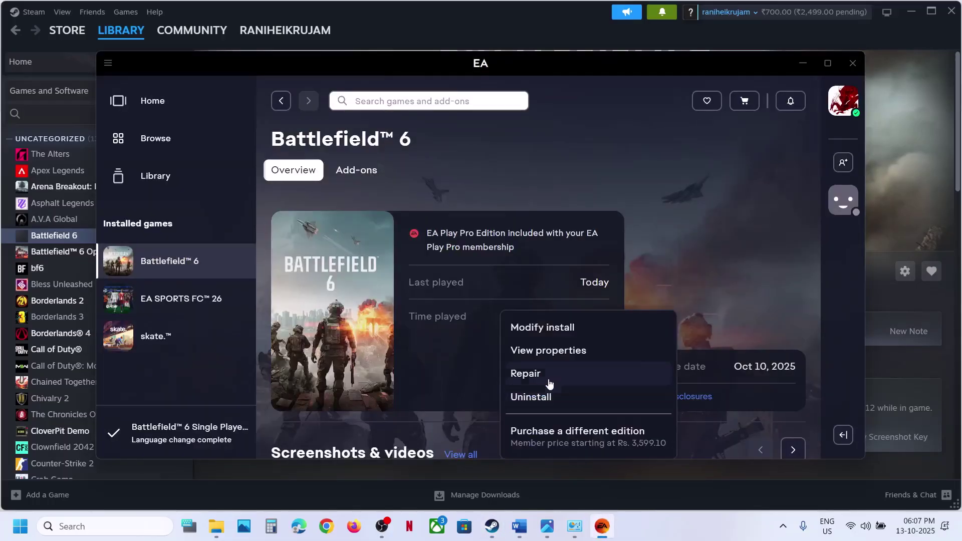
{"action": "left_click", "coordinate": [670, 278]}
{"action": "left_click", "coordinate": [823, 66]}
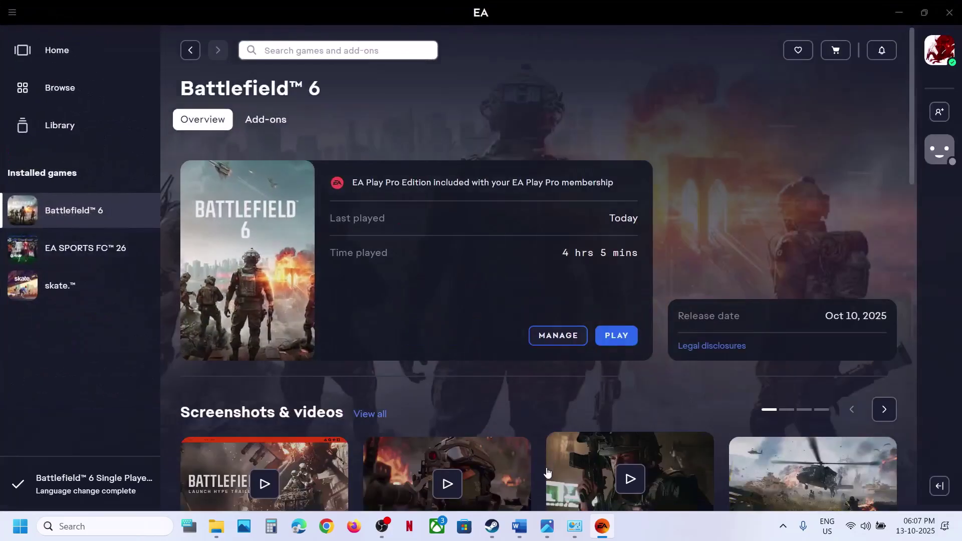
{"action": "left_click", "coordinate": [547, 533]}
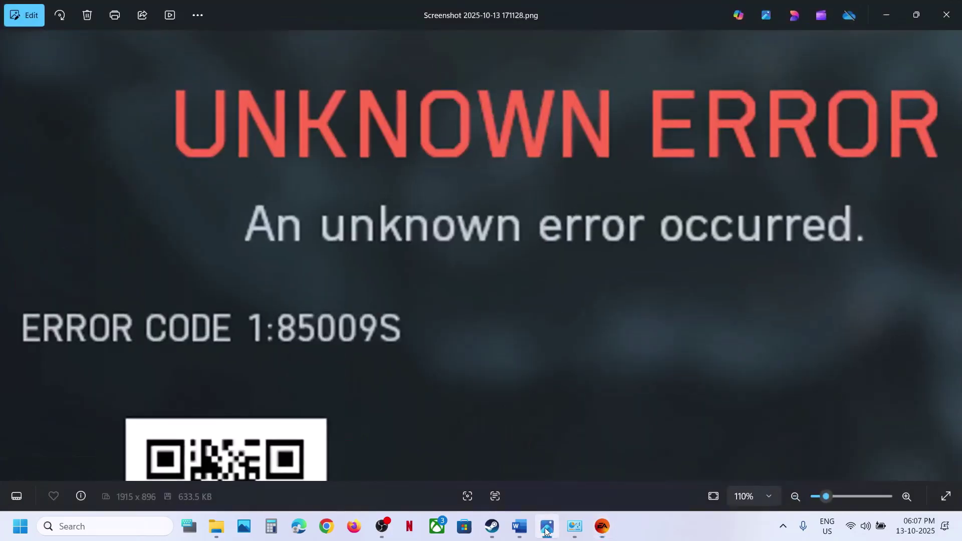
{"action": "left_click", "coordinate": [888, 13]}
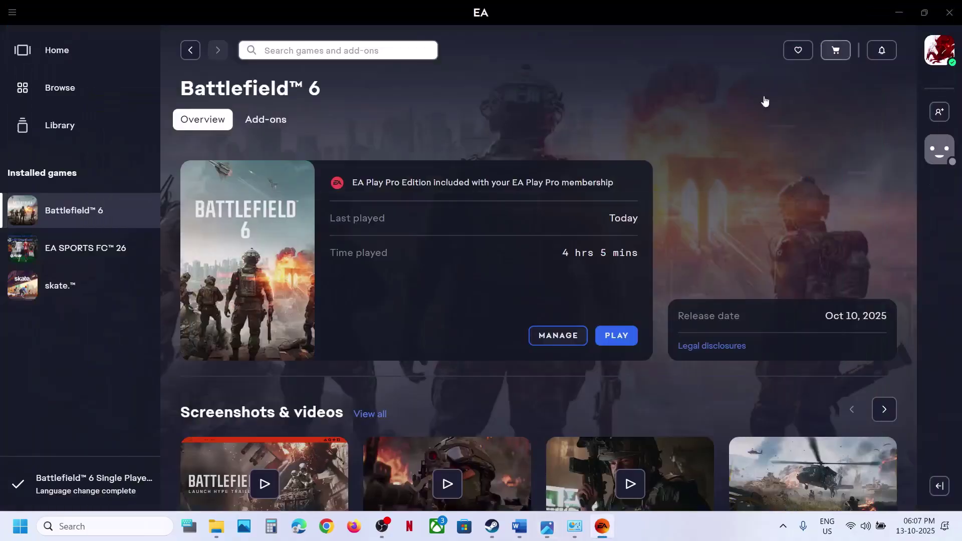